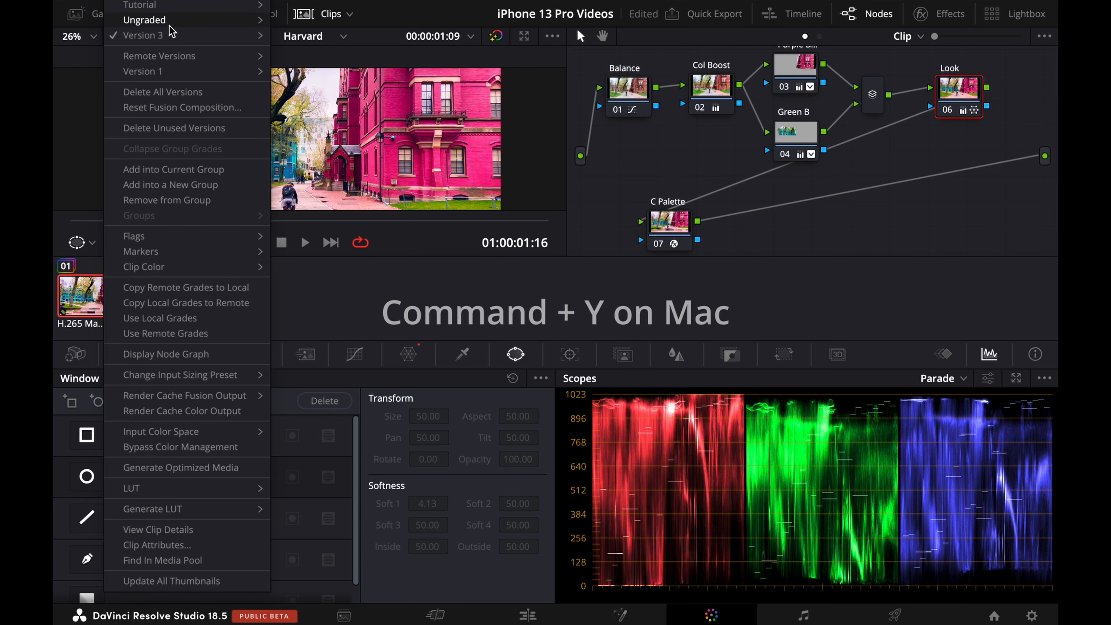
Step: Rename the first clip's local version "Tutorial" to "Graded"
{"action": "mouse_move", "coordinate": [183, 5]}
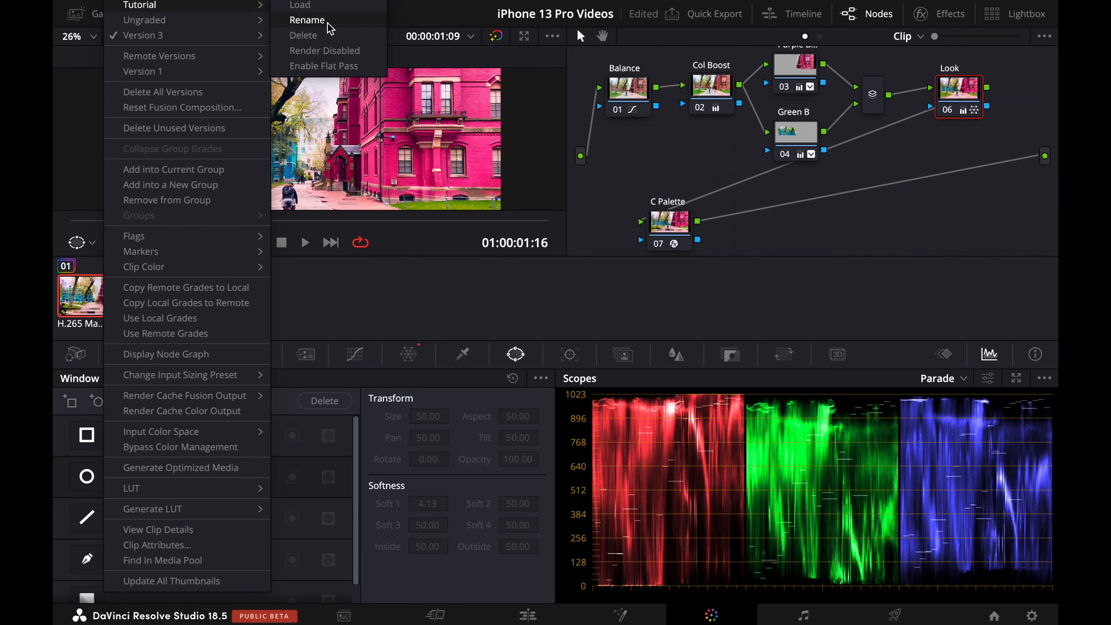
{"action": "left_click", "coordinate": [329, 30]}
{"action": "type", "text": "Gra"}
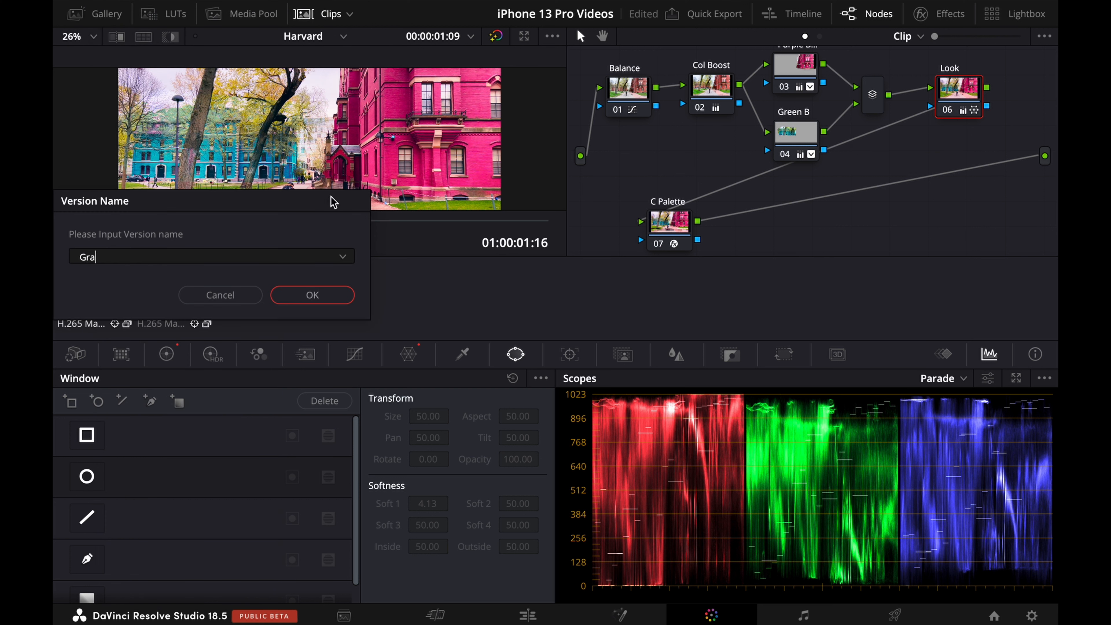
{"action": "type", "text": "ded"}
{"action": "left_click", "coordinate": [343, 294]}
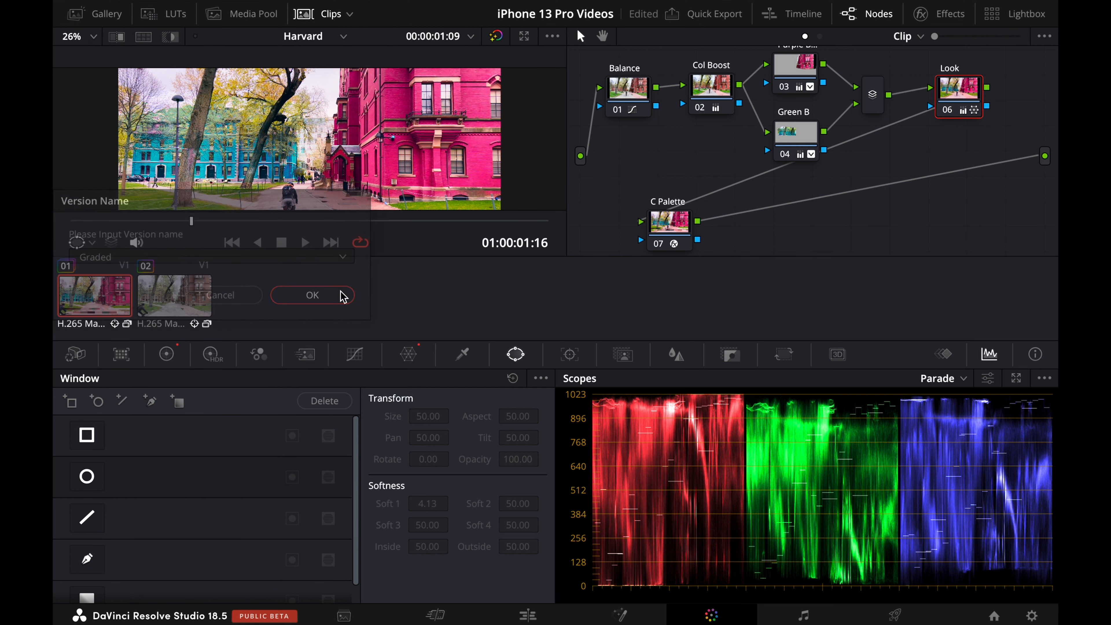
Step: Rename the first clip's local version "Version 3" to "Tutorial"
{"action": "right_click", "coordinate": [118, 312]}
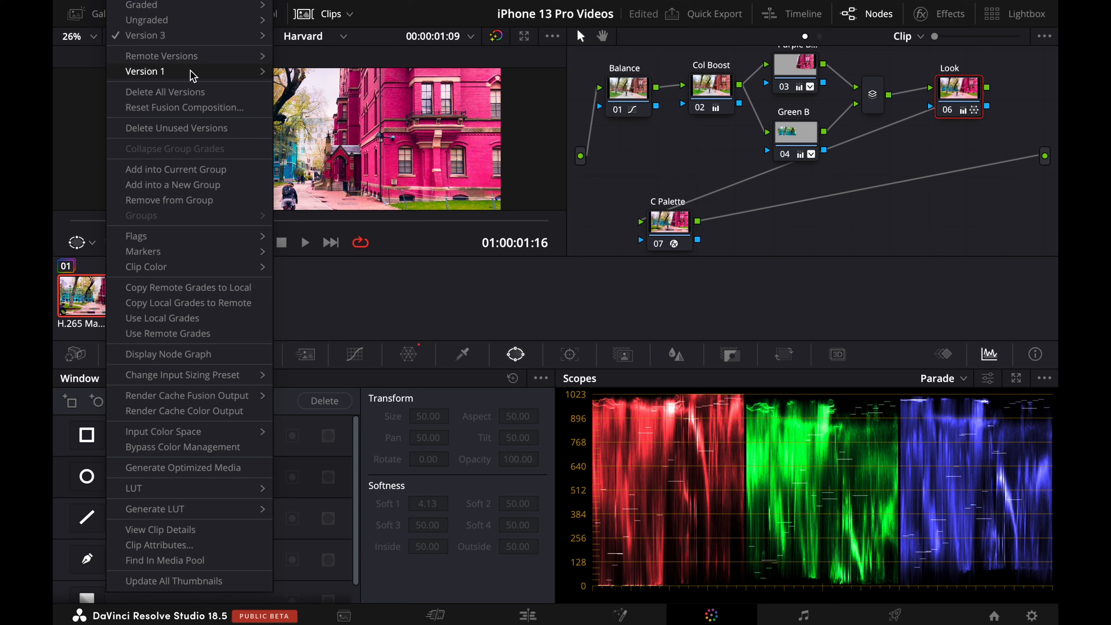
{"action": "mouse_move", "coordinate": [262, 39]}
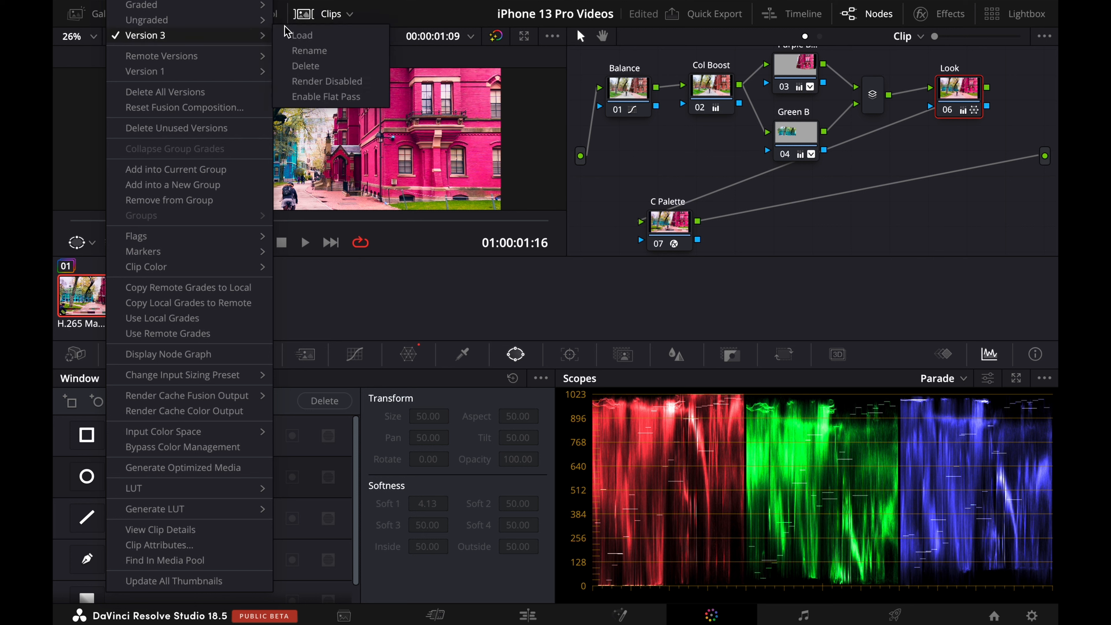
{"action": "left_click", "coordinate": [327, 51]}
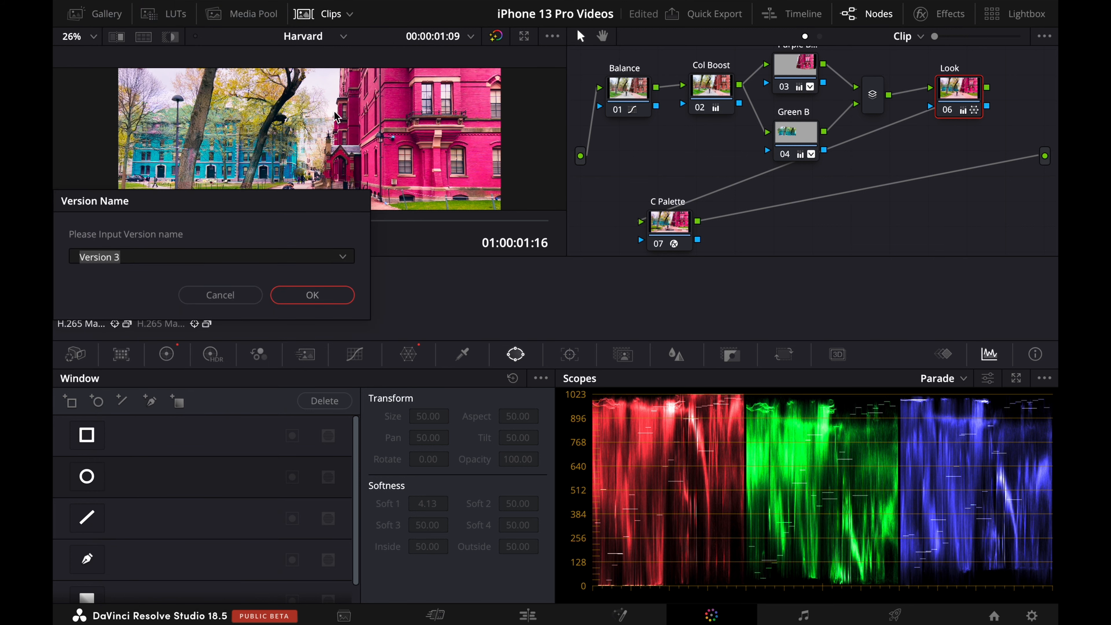
{"action": "type", "text": "Tutorial"}
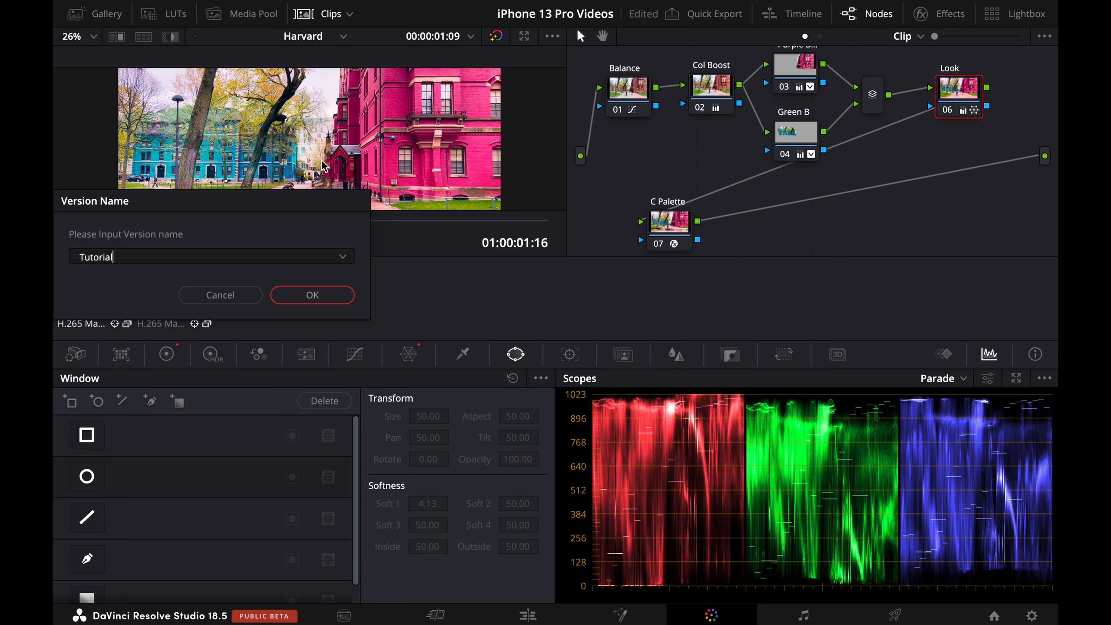
{"action": "left_click", "coordinate": [332, 300]}
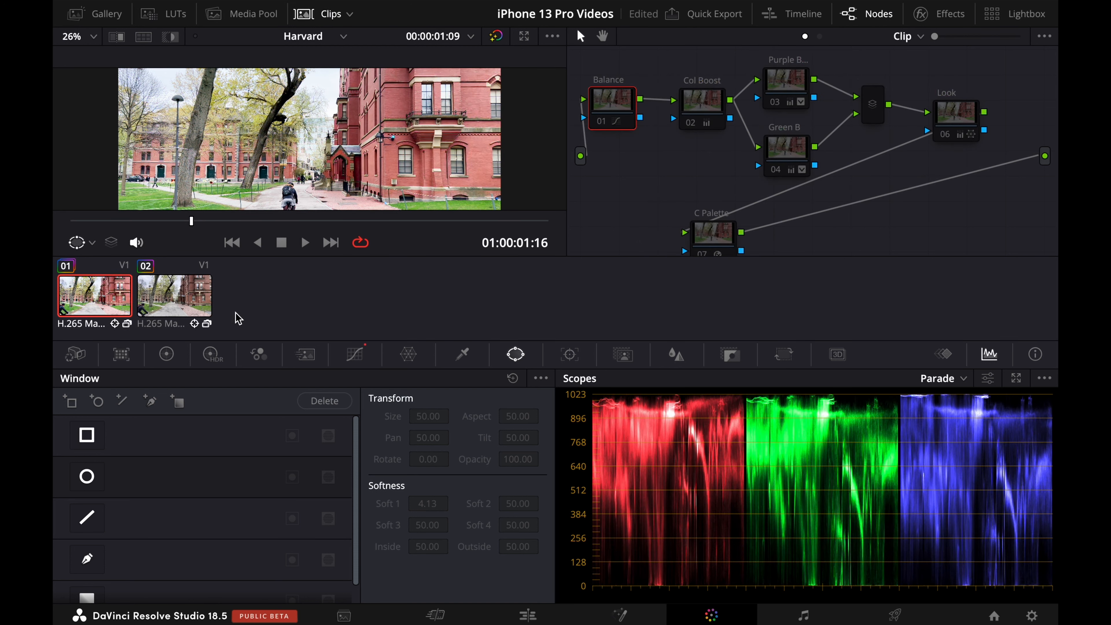
Step: Cycle through the clip's saved versions to view the Graded one, and hide the clip thumbnail strip
{"action": "key", "text": "super+b"}
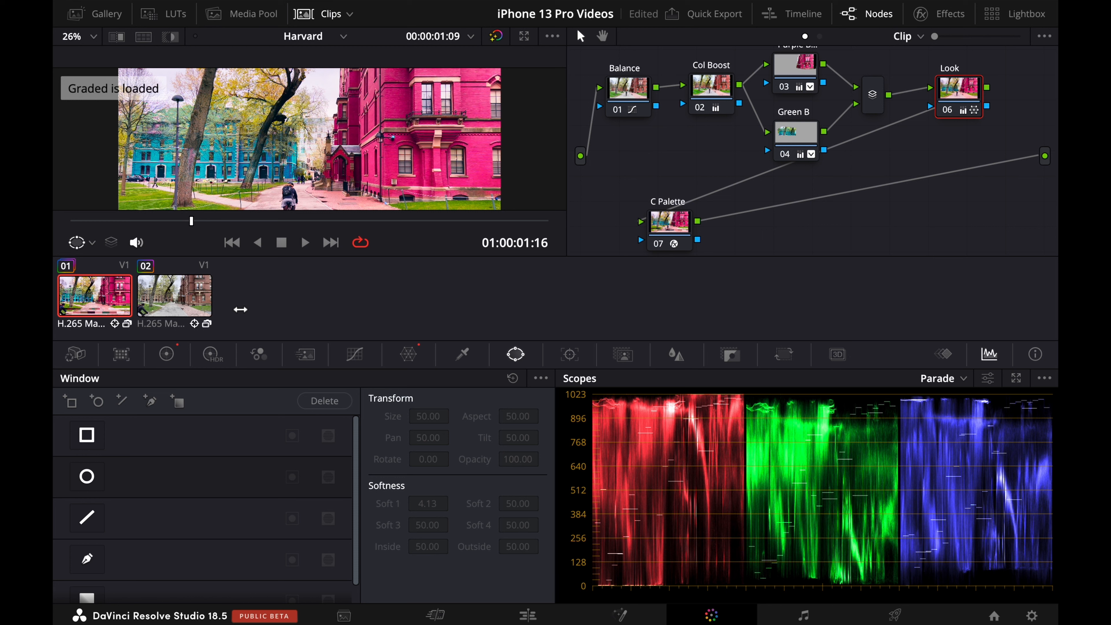
{"action": "key", "text": "super+b"}
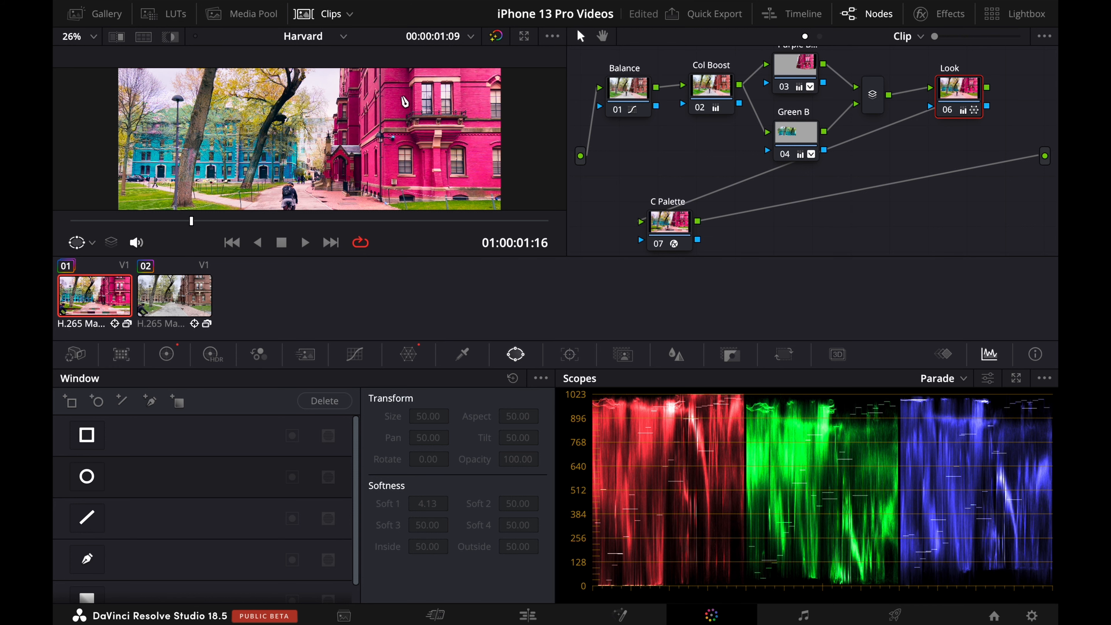
{"action": "left_click", "coordinate": [308, 24]}
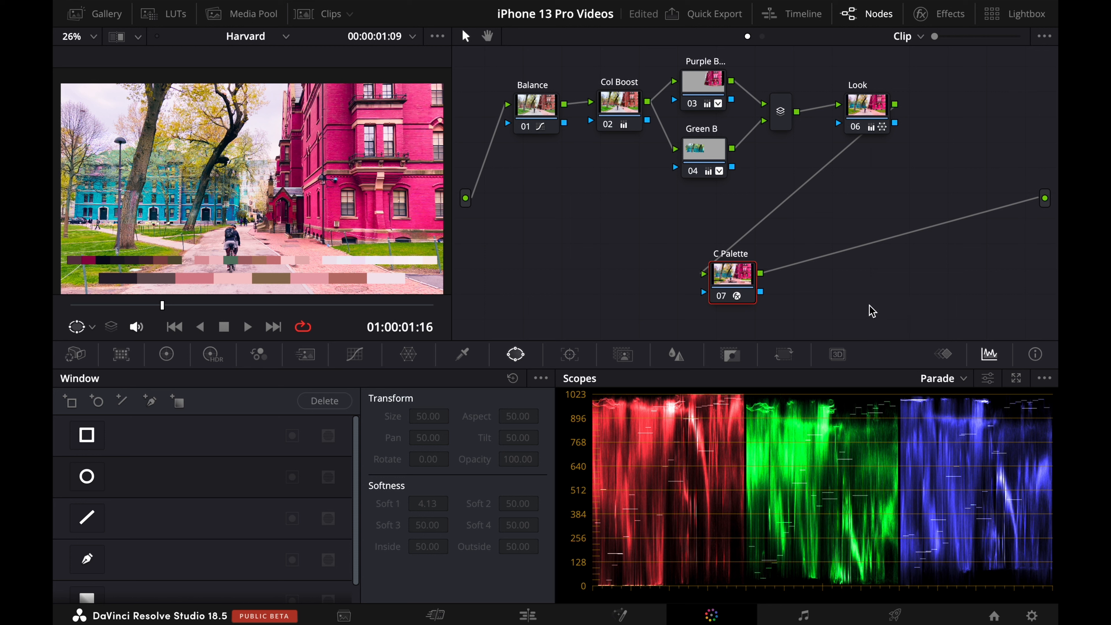
Step: Disable all nodes in the graph and move the Balance node closer to the source input
{"action": "key", "text": "alt+d"}
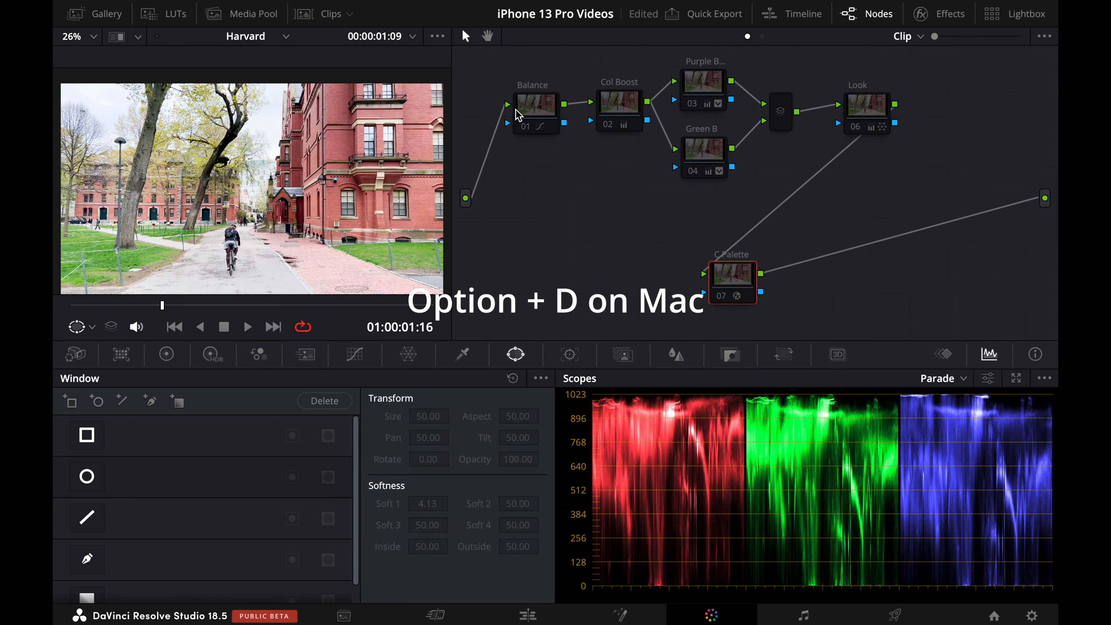
{"action": "left_click", "coordinate": [529, 116]}
{"action": "left_click_drag", "start_coordinate": [528, 116], "coordinate": [480, 125]}
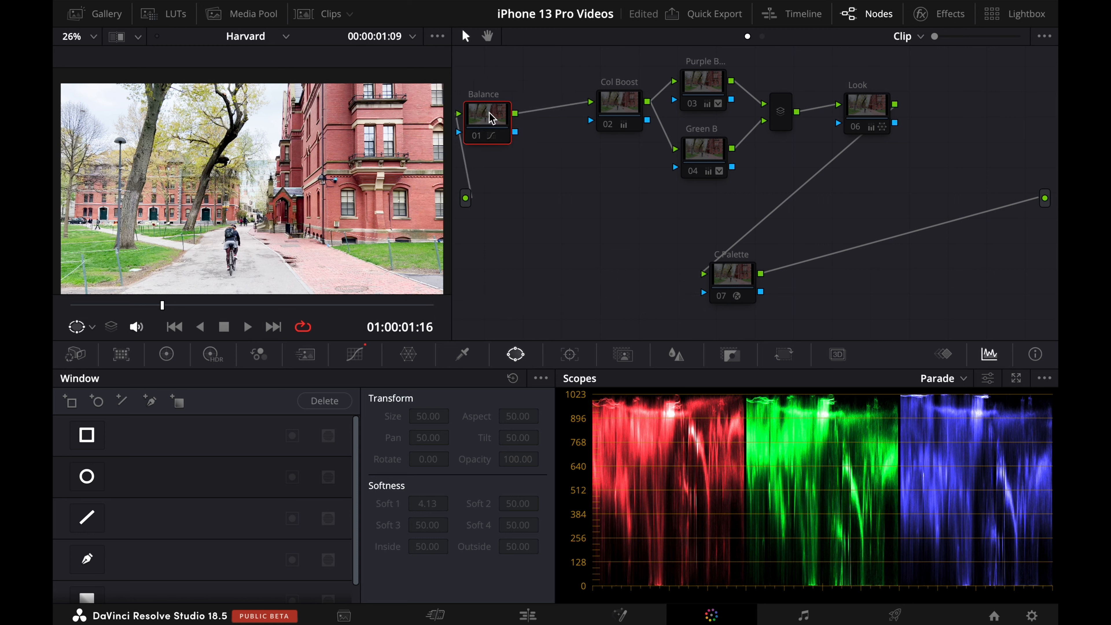
Step: Enable the Balance node and show its custom curve, comparing the image with the node off and on
{"action": "key", "text": "ctrl+d"}
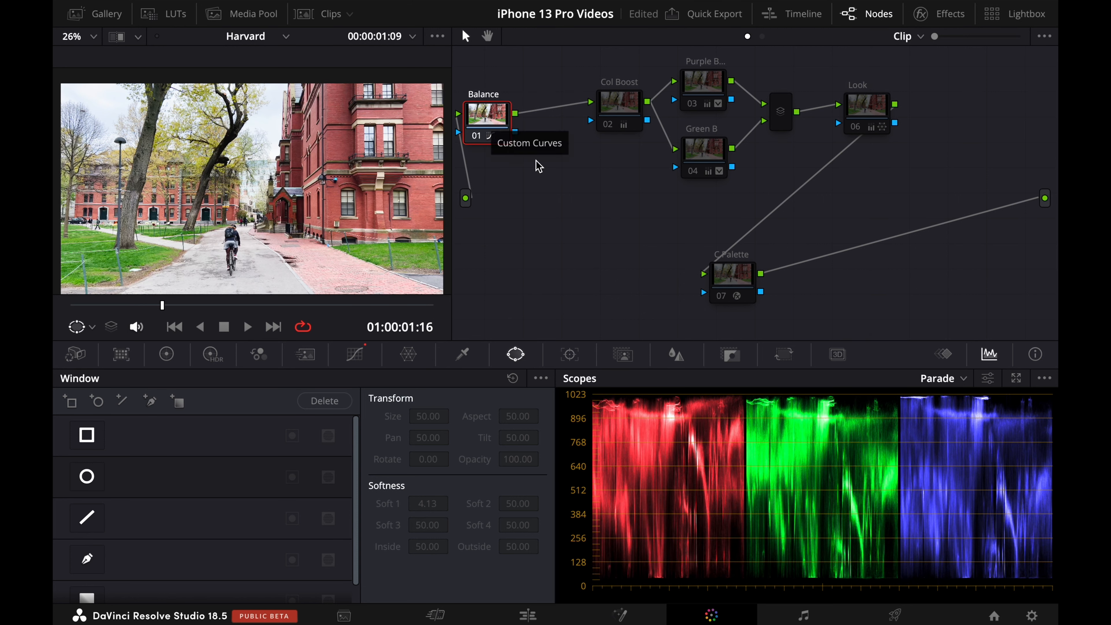
{"action": "left_click", "coordinate": [347, 356]}
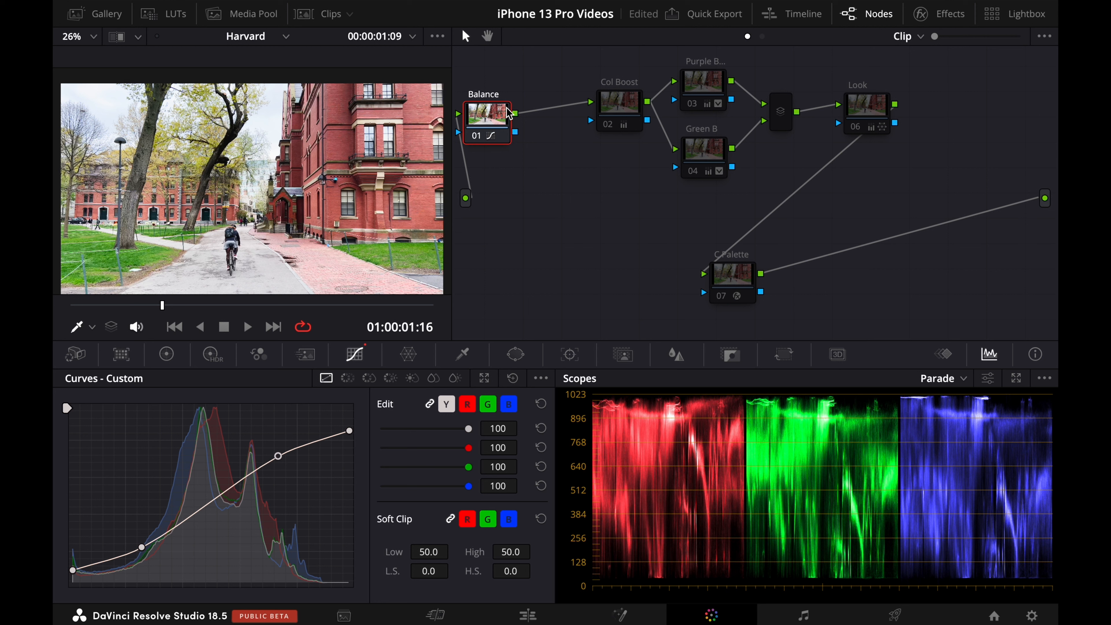
{"action": "key", "text": "ctrl+d"}
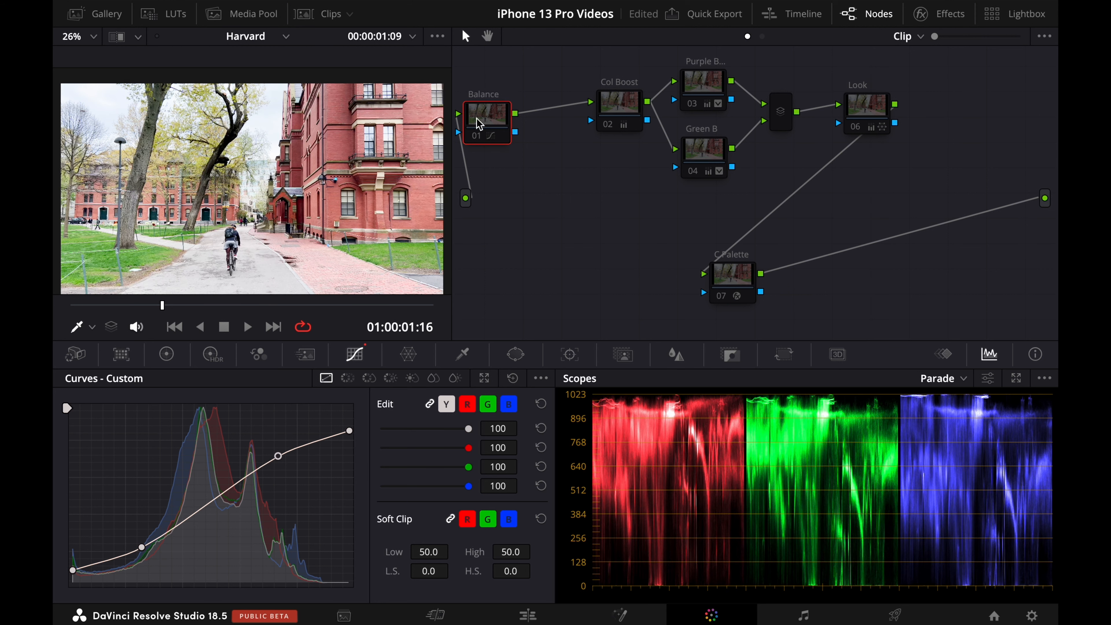
{"action": "key", "text": "ctrl+d"}
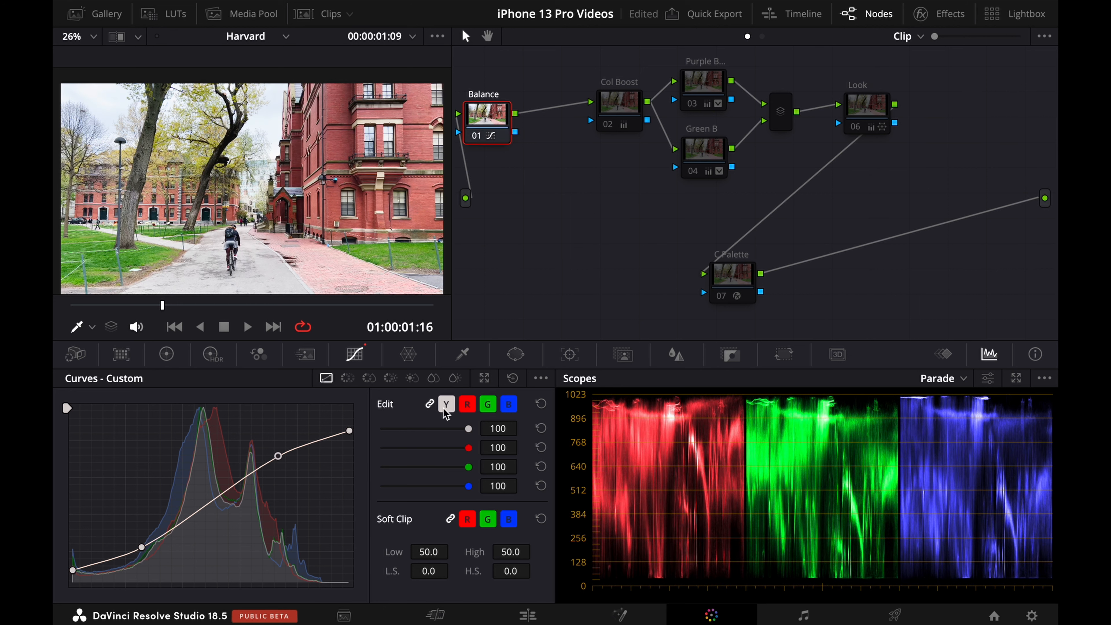
Step: Reset the Balance node's custom curve and pull its white point down slightly
{"action": "left_click", "coordinate": [514, 379]}
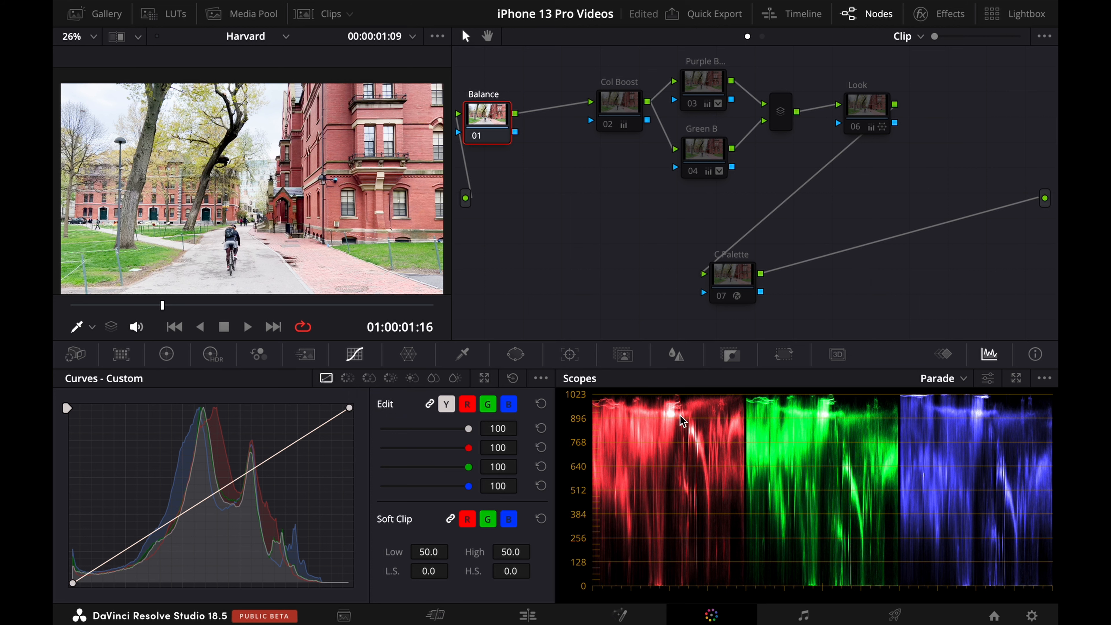
{"action": "scroll", "coordinate": [681, 417], "scroll_direction": "up", "scroll_amount": 2}
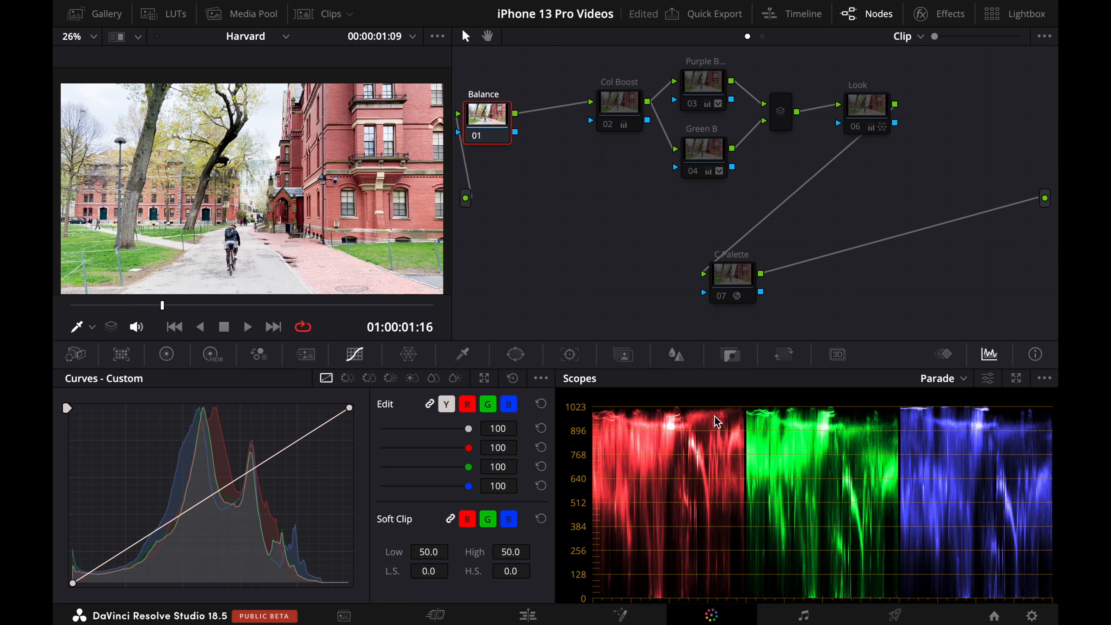
{"action": "left_click_drag", "start_coordinate": [350, 408], "coordinate": [350, 423]}
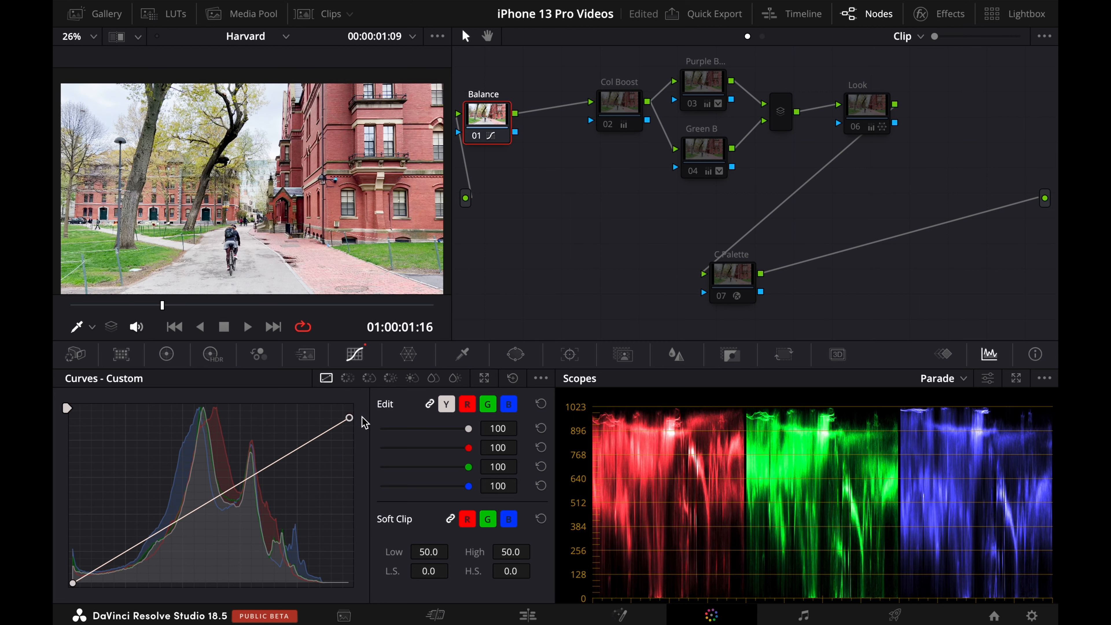
Step: Switch the scope from Parade to Waveform and lower the custom curve's white point further
{"action": "left_click", "coordinate": [955, 383]}
{"action": "left_click", "coordinate": [962, 419]}
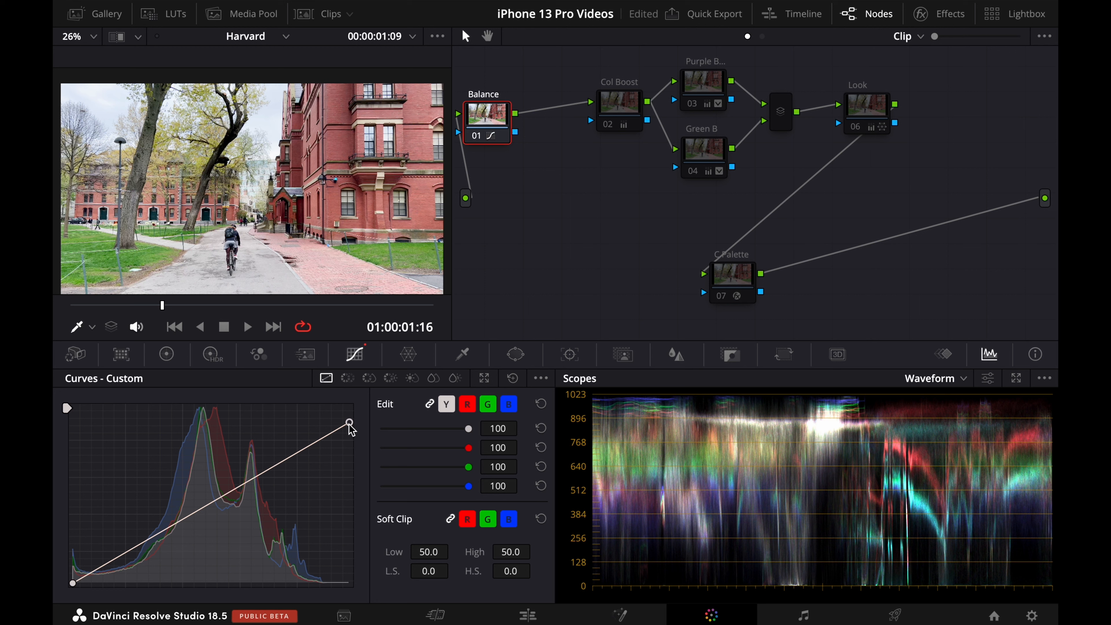
{"action": "left_click_drag", "start_coordinate": [350, 422], "coordinate": [366, 439]}
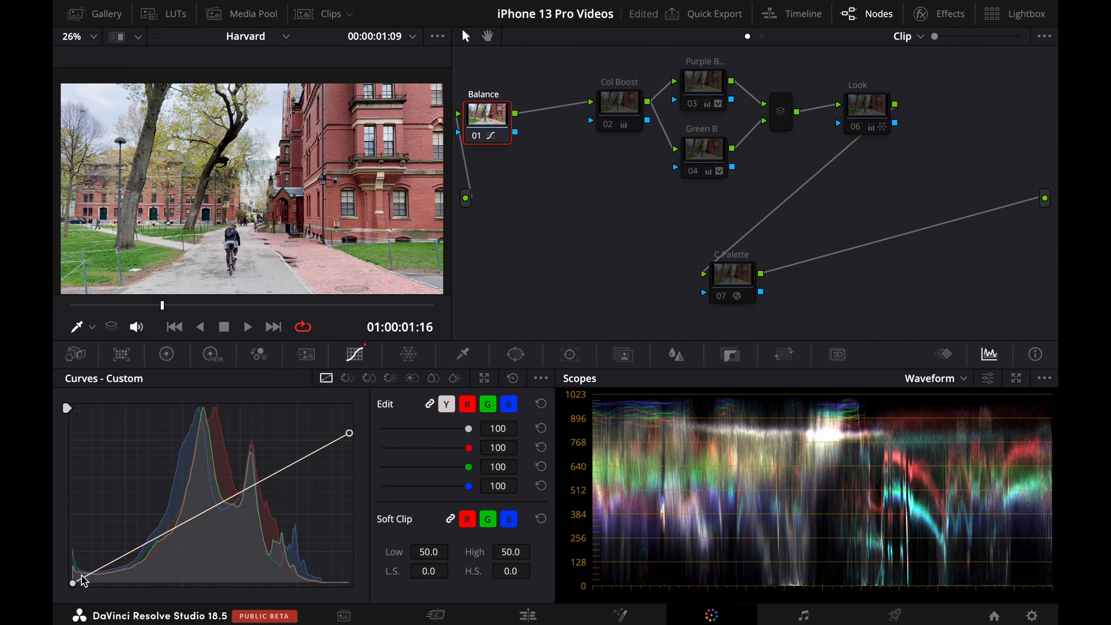
Step: Raise the curve's black point, shape an S-curve with a lowered shadow point and raised highlight point, and compare before and after
{"action": "left_click", "coordinate": [72, 584]}
{"action": "left_click_drag", "start_coordinate": [72, 583], "coordinate": [68, 570]}
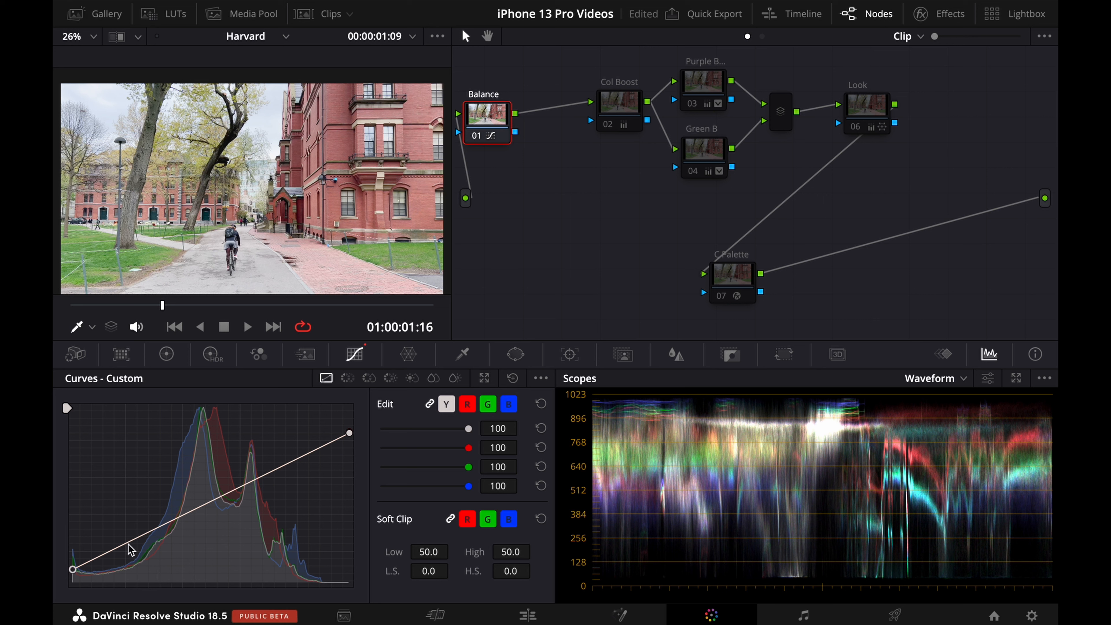
{"action": "left_click_drag", "start_coordinate": [131, 550], "coordinate": [137, 550]}
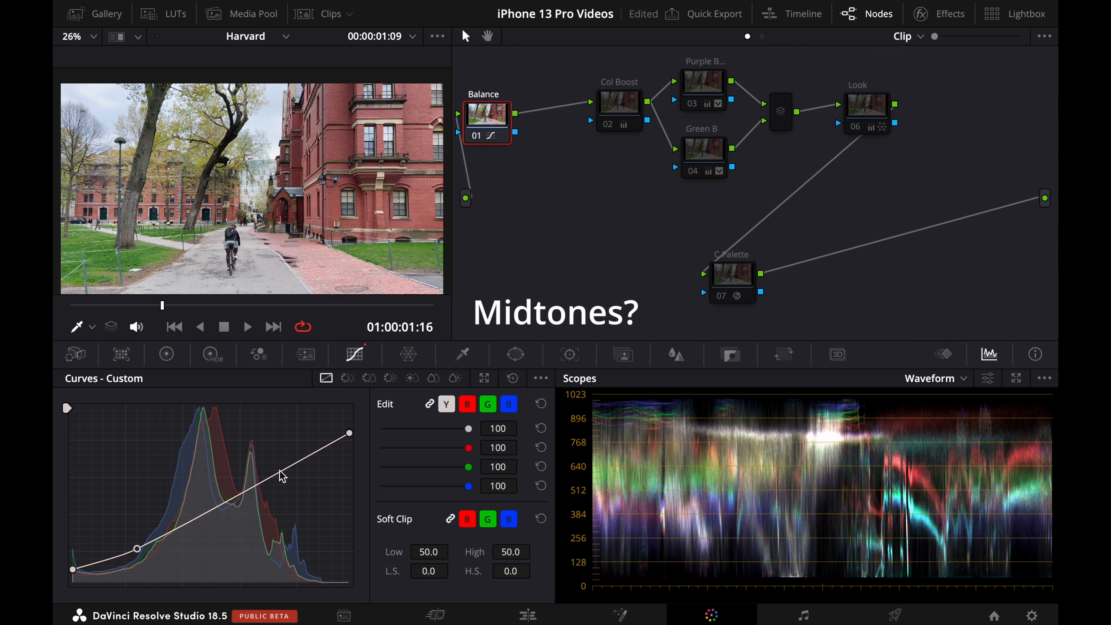
{"action": "left_click_drag", "start_coordinate": [280, 471], "coordinate": [271, 459]}
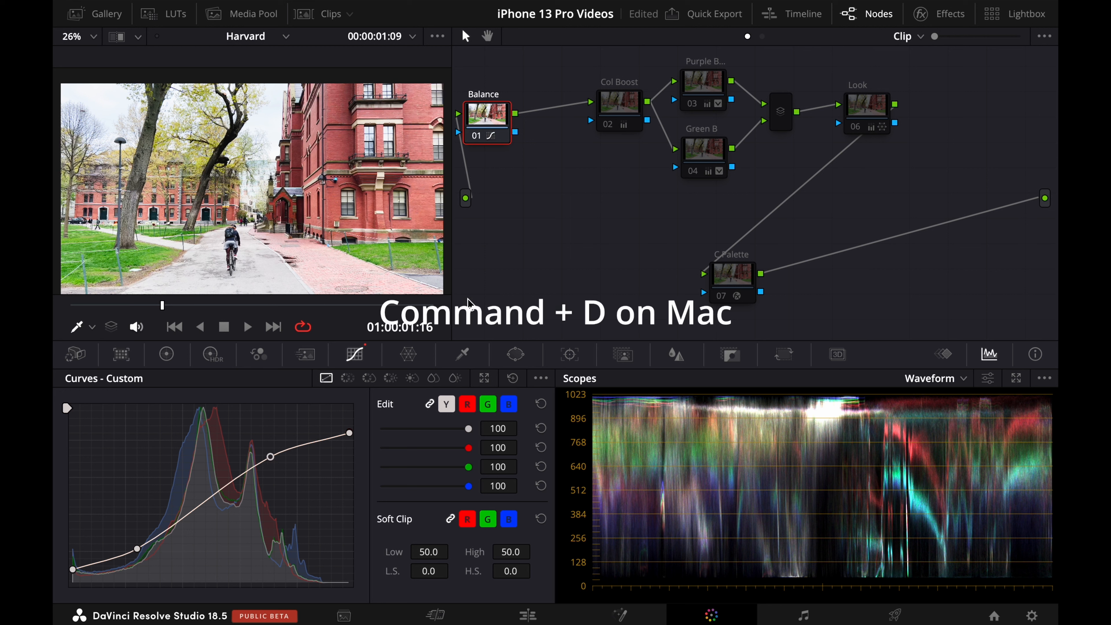
{"action": "key", "text": "ctrl+d"}
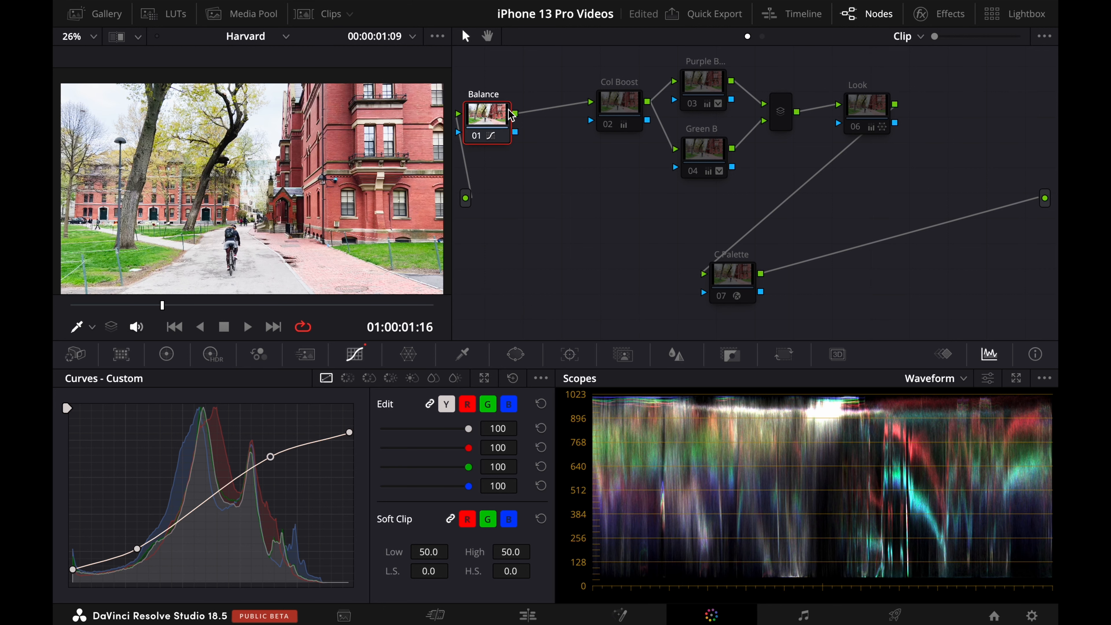
Step: Reposition the Balance and Col Boost nodes so they line up in the node graph
{"action": "left_click_drag", "start_coordinate": [482, 124], "coordinate": [495, 123]}
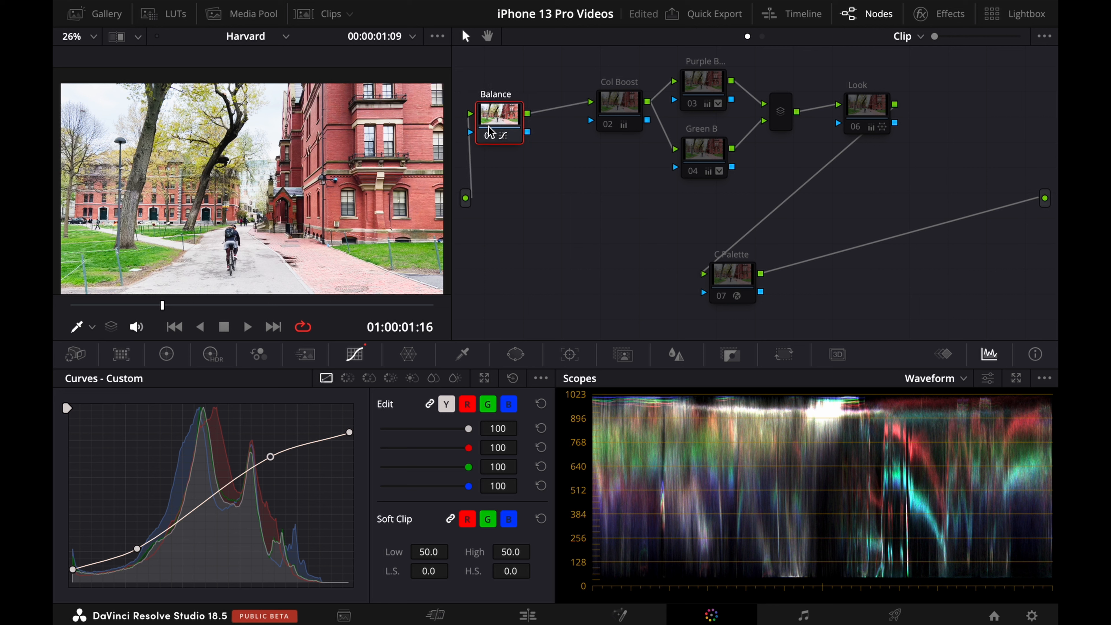
{"action": "left_click", "coordinate": [617, 107]}
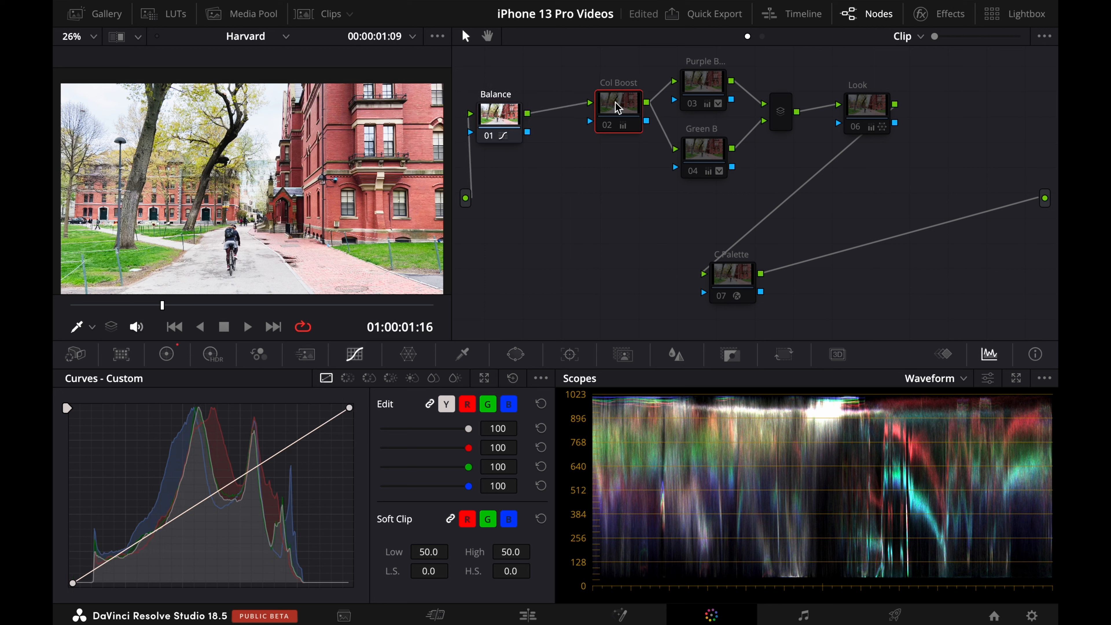
{"action": "left_click_drag", "start_coordinate": [615, 103], "coordinate": [597, 112]}
{"action": "left_click_drag", "start_coordinate": [493, 123], "coordinate": [493, 121]}
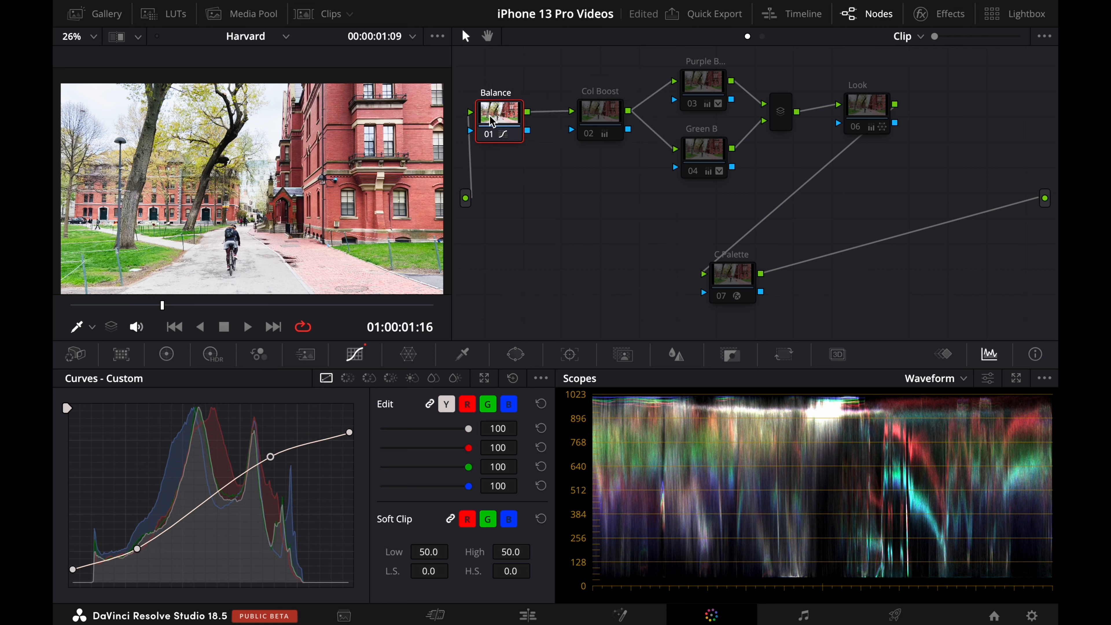
Step: Show the Col Boost node's primary color wheels and enable the node to preview its effect
{"action": "left_click", "coordinate": [610, 114]}
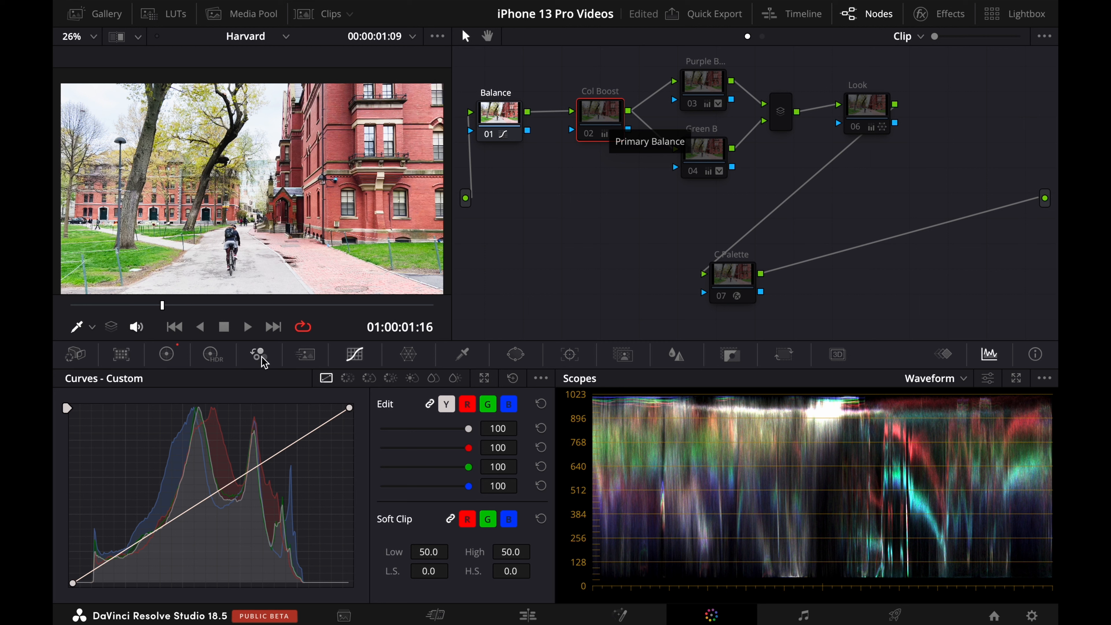
{"action": "left_click", "coordinate": [167, 354]}
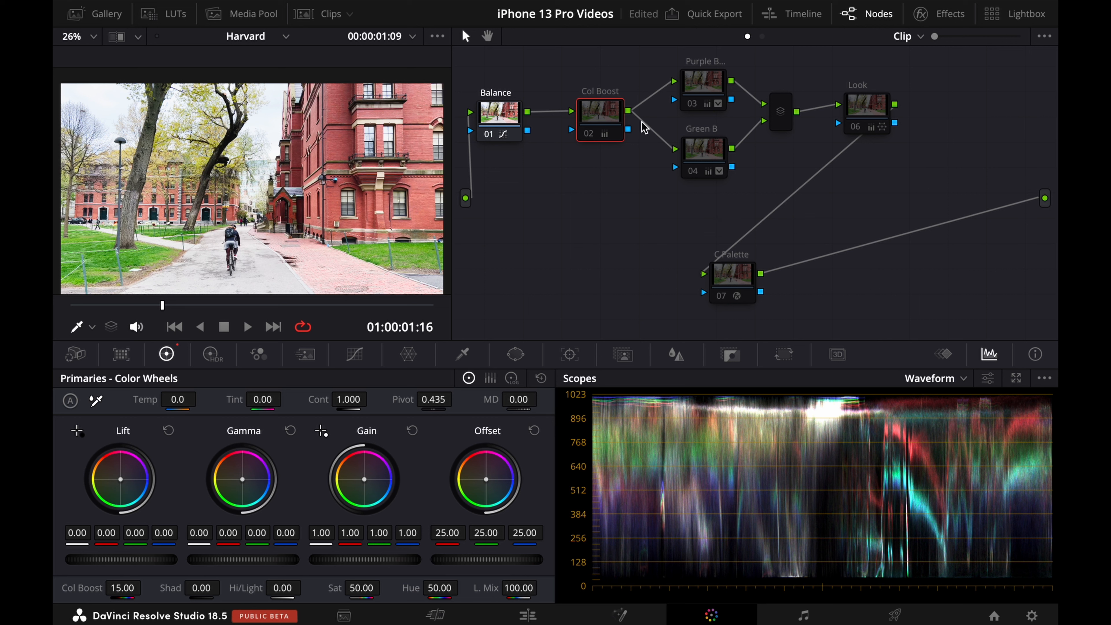
{"action": "key", "text": "super+d"}
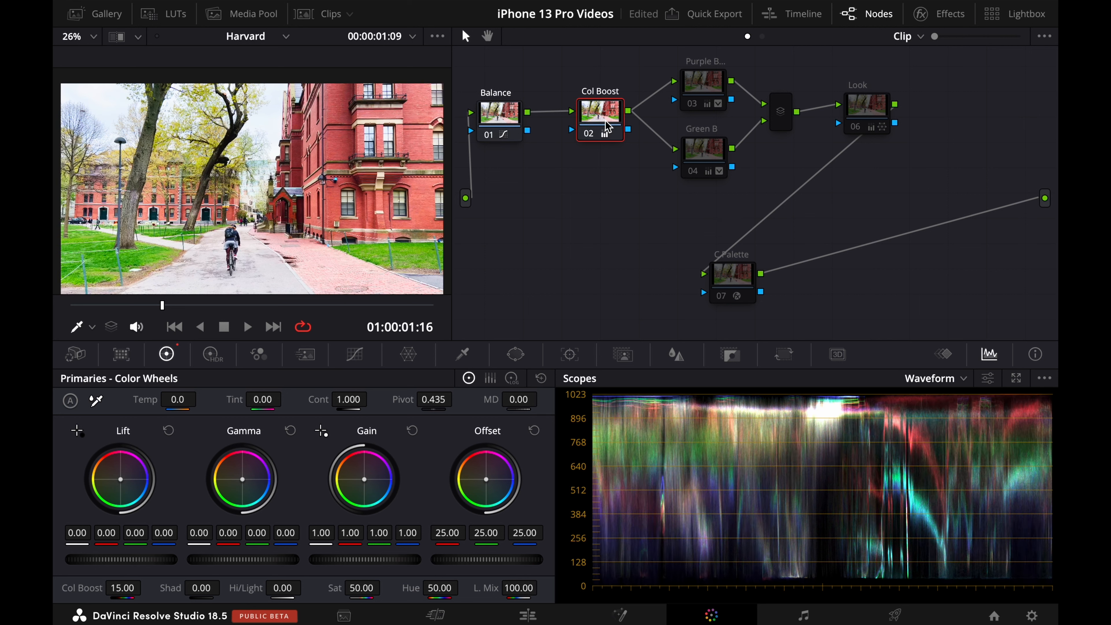
Step: Delete the Col Boost node and select the Balance node
{"action": "left_click", "coordinate": [605, 120]}
{"action": "left_click_drag", "start_coordinate": [603, 119], "coordinate": [601, 118]}
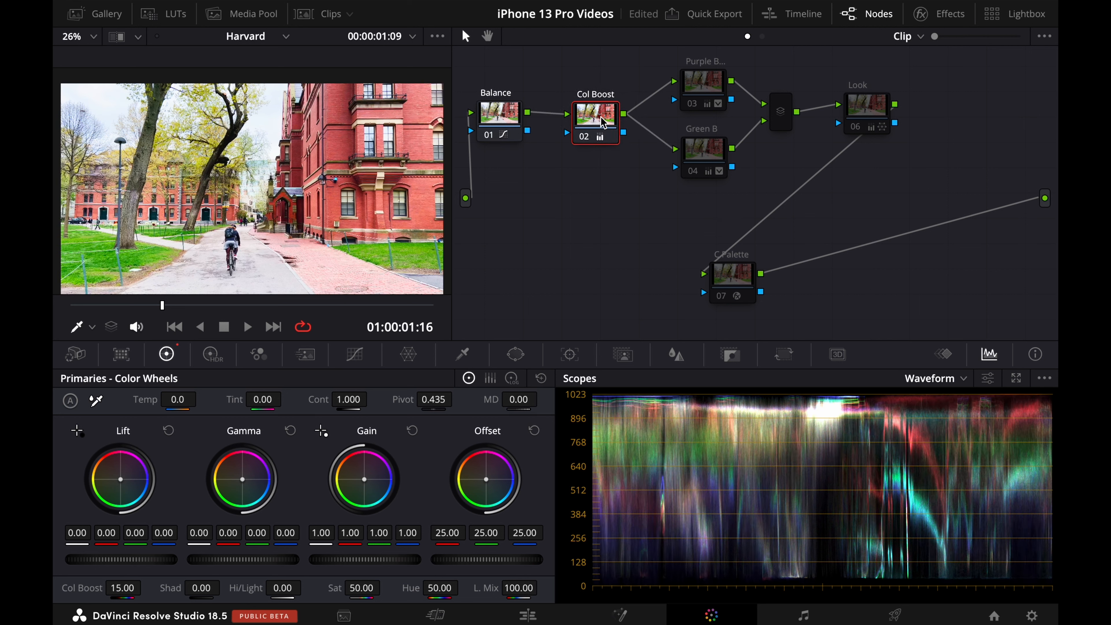
{"action": "key", "text": "Delete"}
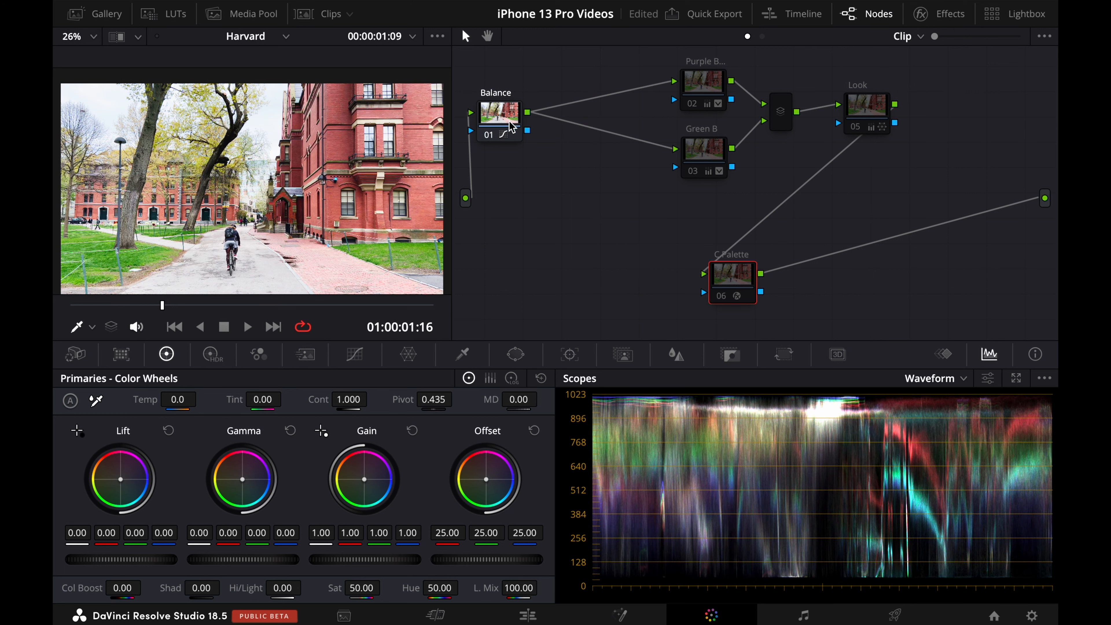
{"action": "left_click", "coordinate": [511, 127]}
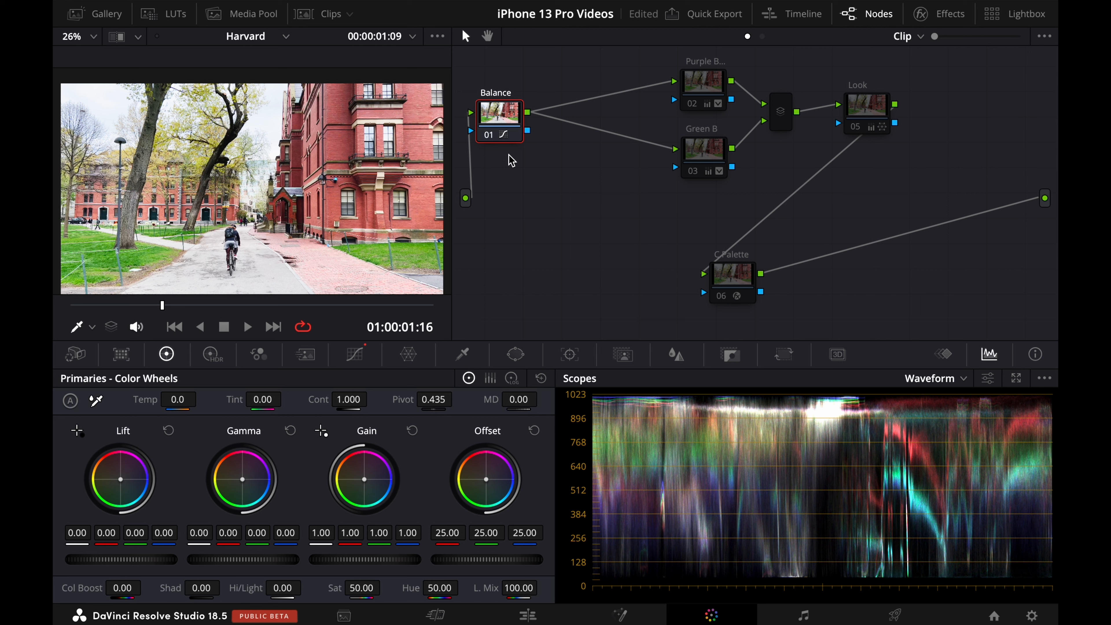
Step: Add a serial node after Balance and arrange the two nodes side by side
{"action": "key", "text": "alt+s"}
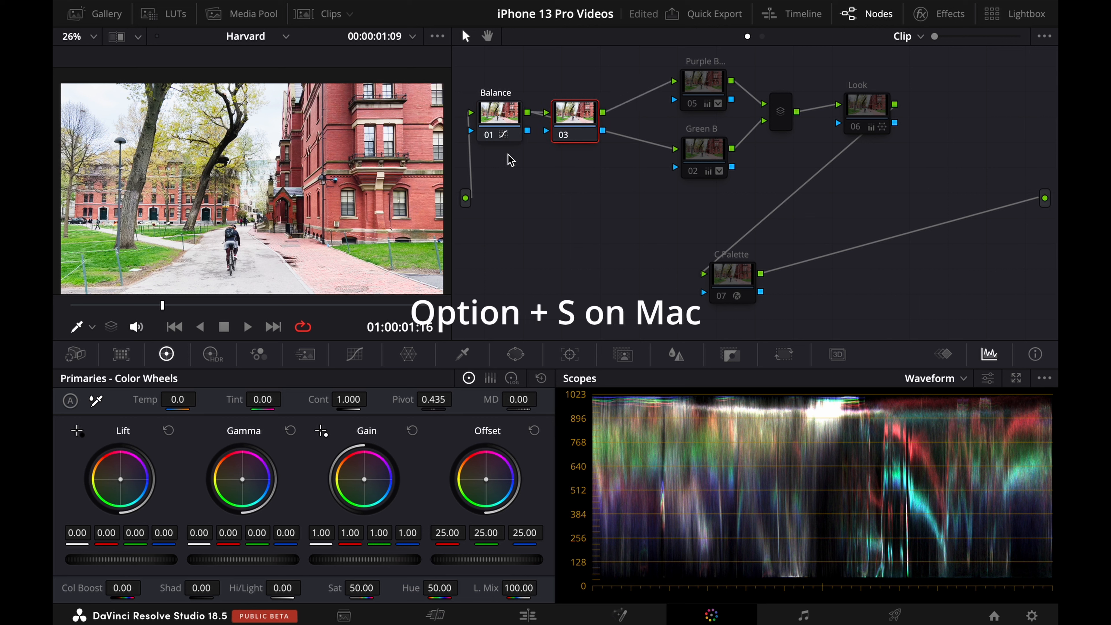
{"action": "left_click_drag", "start_coordinate": [565, 126], "coordinate": [576, 102]}
{"action": "mouse_move", "coordinate": [499, 116]}
{"action": "left_mouse_down"}
{"action": "mouse_move", "coordinate": [509, 142]}
{"action": "mouse_move", "coordinate": [508, 126]}
{"action": "left_mouse_up"}
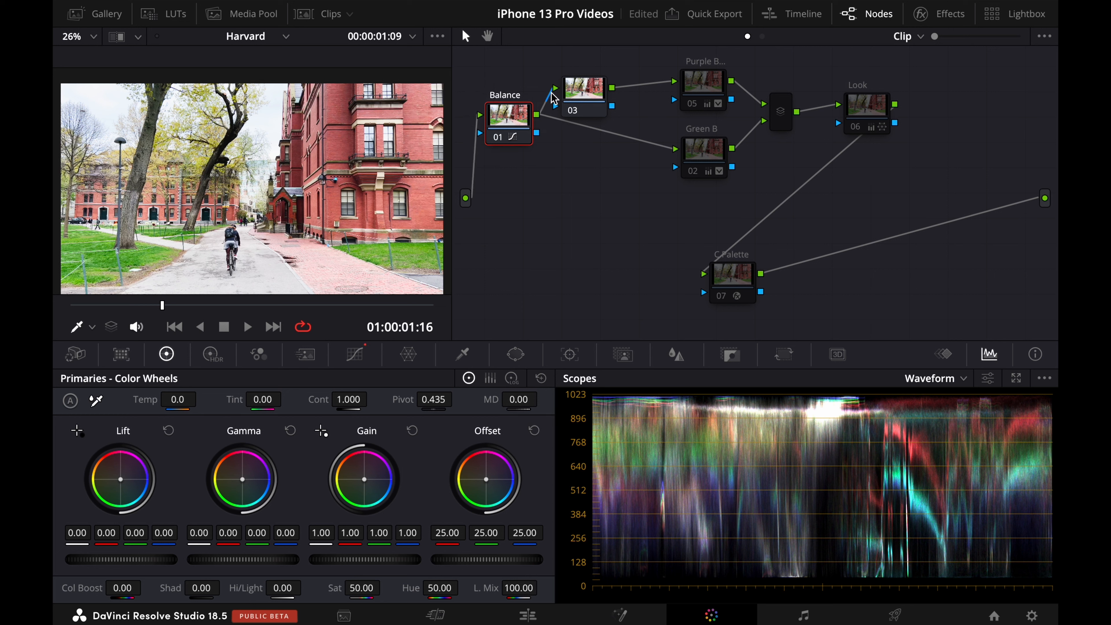
{"action": "left_click_drag", "start_coordinate": [580, 100], "coordinate": [582, 113]}
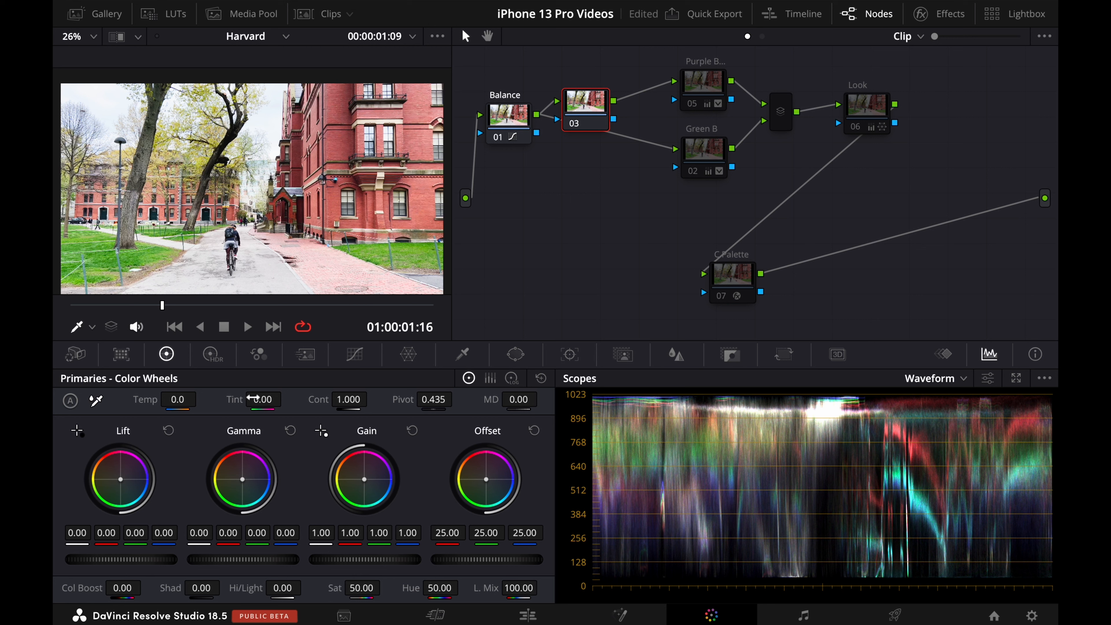
Step: Label the new node after Balance "Color B" and move it level with its neighbour
{"action": "right_click", "coordinate": [588, 99]}
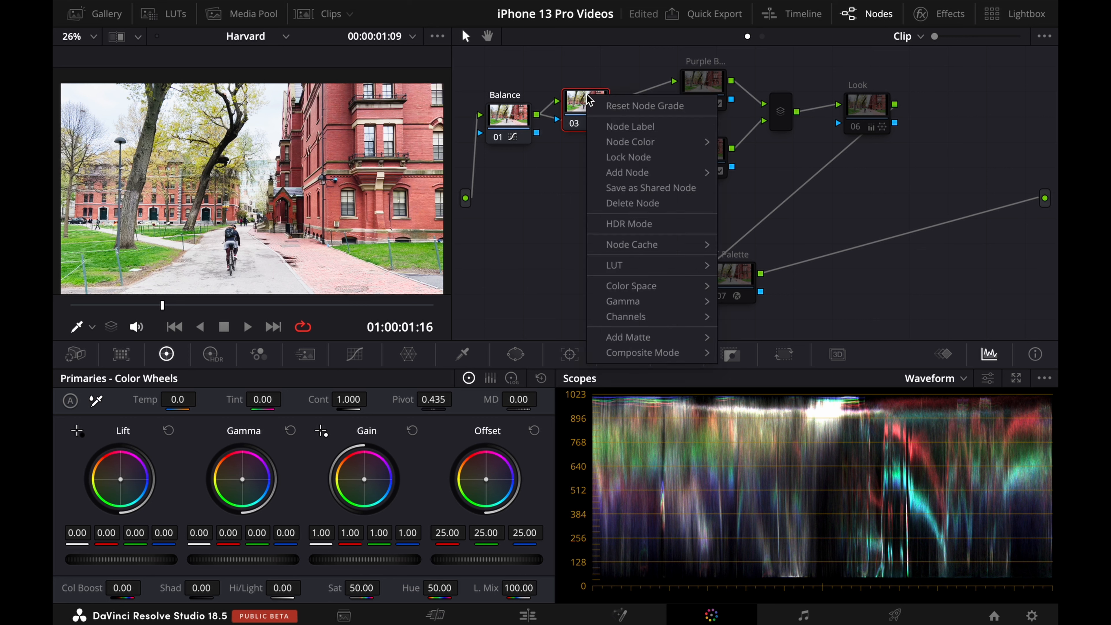
{"action": "left_click", "coordinate": [617, 128]}
{"action": "type", "text": "Co"}
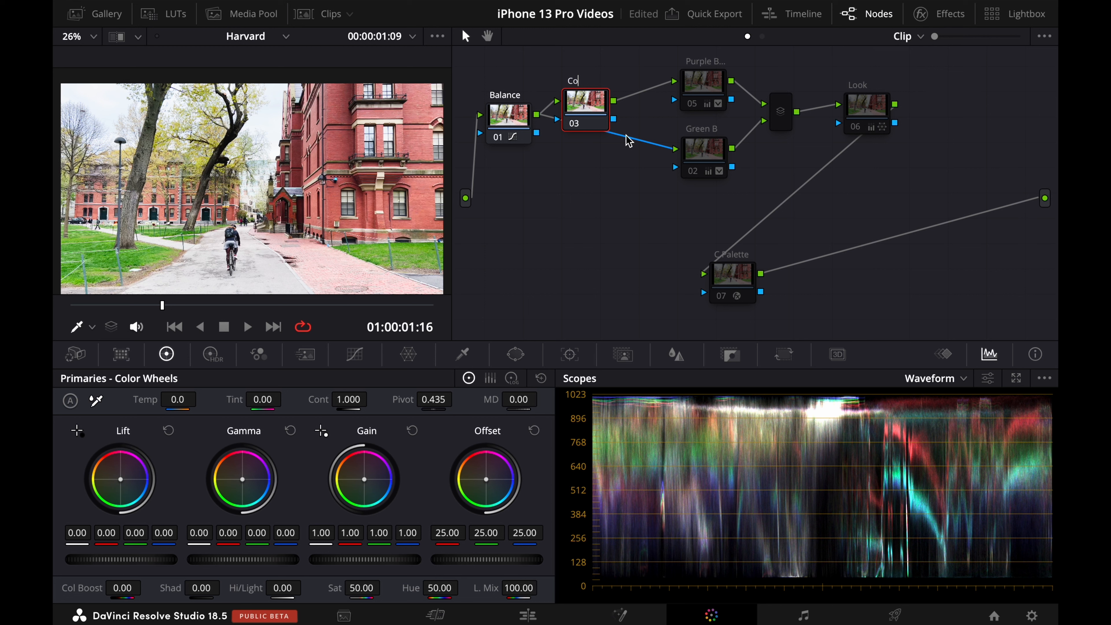
{"action": "type", "text": "lo"}
{"action": "left_click_drag", "start_coordinate": [591, 111], "coordinate": [594, 130]}
{"action": "right_click", "coordinate": [594, 131]}
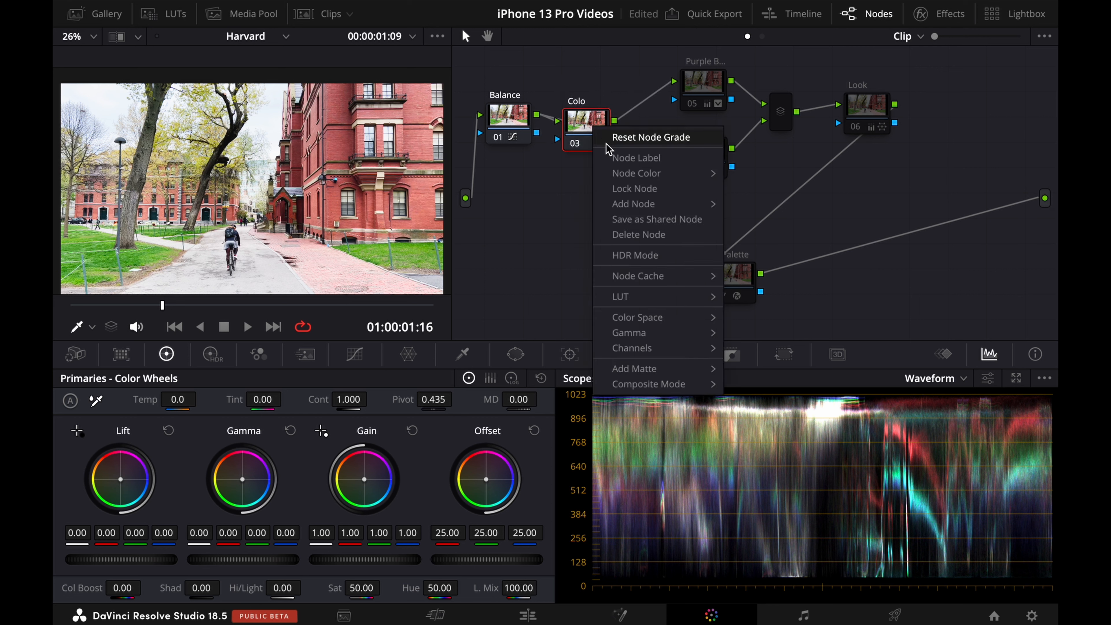
{"action": "left_click", "coordinate": [621, 151]}
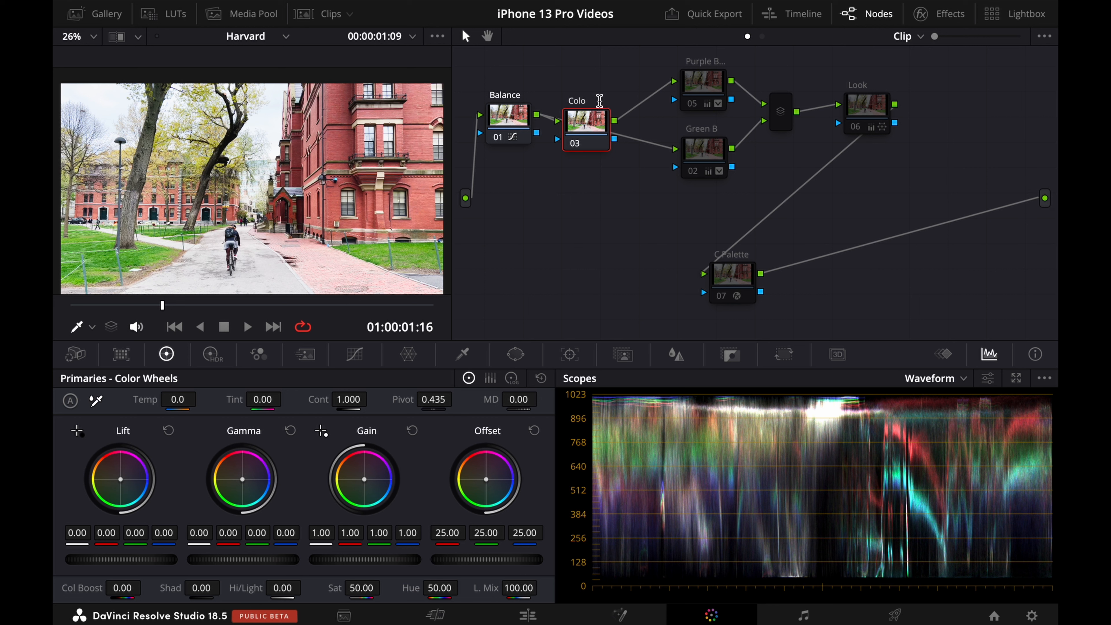
{"action": "type", "text": "r B"}
{"action": "left_click", "coordinate": [598, 218]}
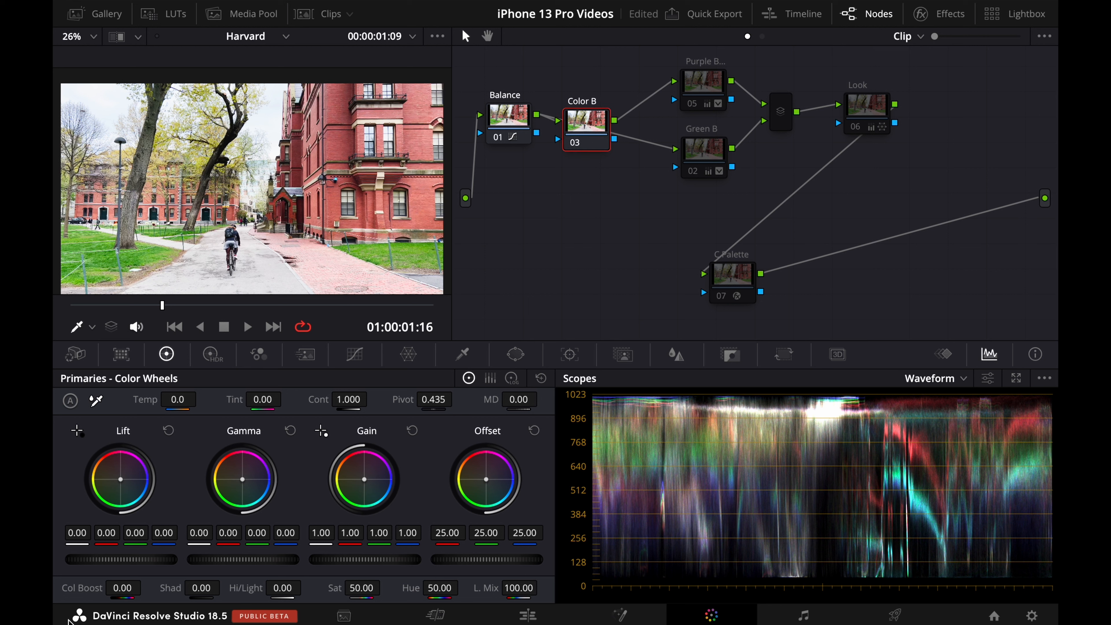
Step: Try extreme color boost values on the Color B node, down to -100, and reset its primaries
{"action": "left_click_drag", "start_coordinate": [124, 587], "coordinate": [312, 573]}
{"action": "left_click_drag", "start_coordinate": [582, 578], "coordinate": [555, 301]}
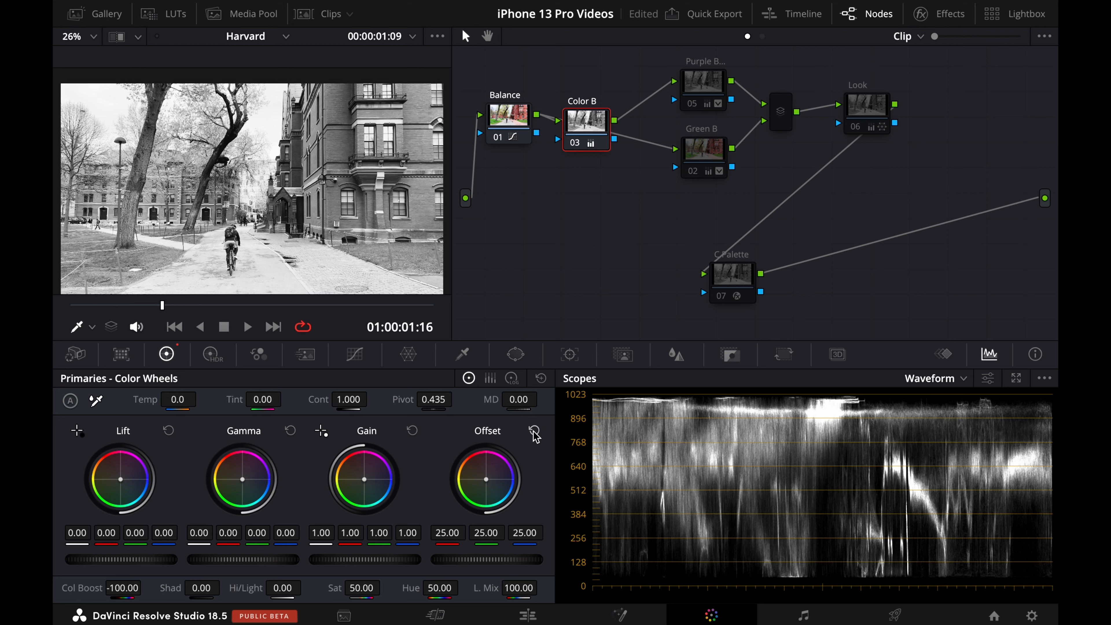
{"action": "left_click", "coordinate": [541, 378]}
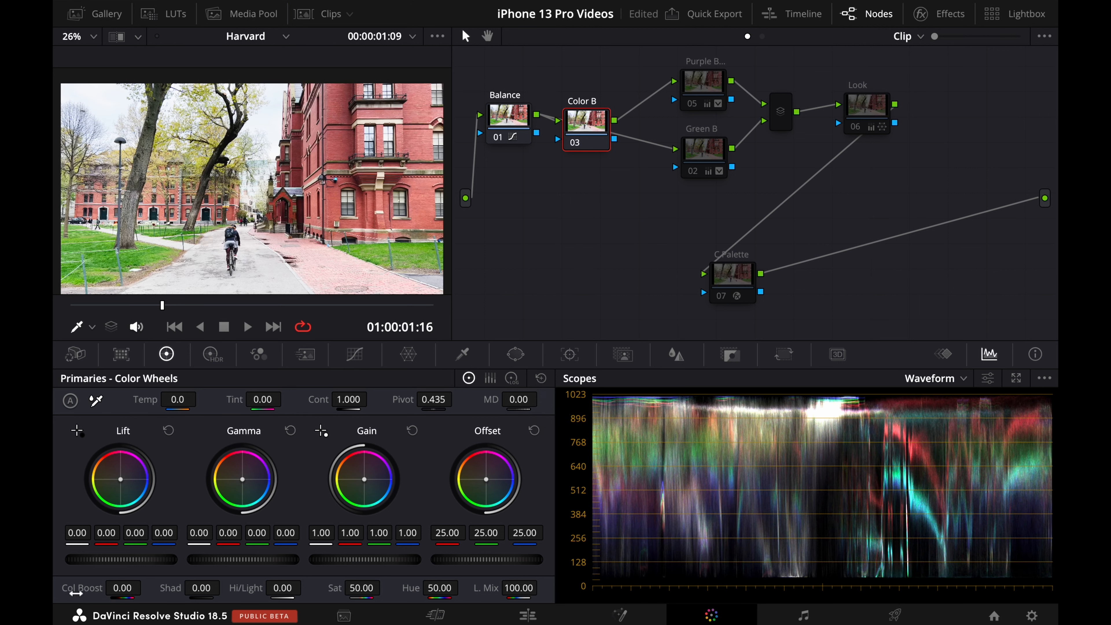
Step: Try a color boost of 12 and a changed saturation on the Color B node, resetting each control
{"action": "left_click_drag", "start_coordinate": [118, 587], "coordinate": [144, 587]}
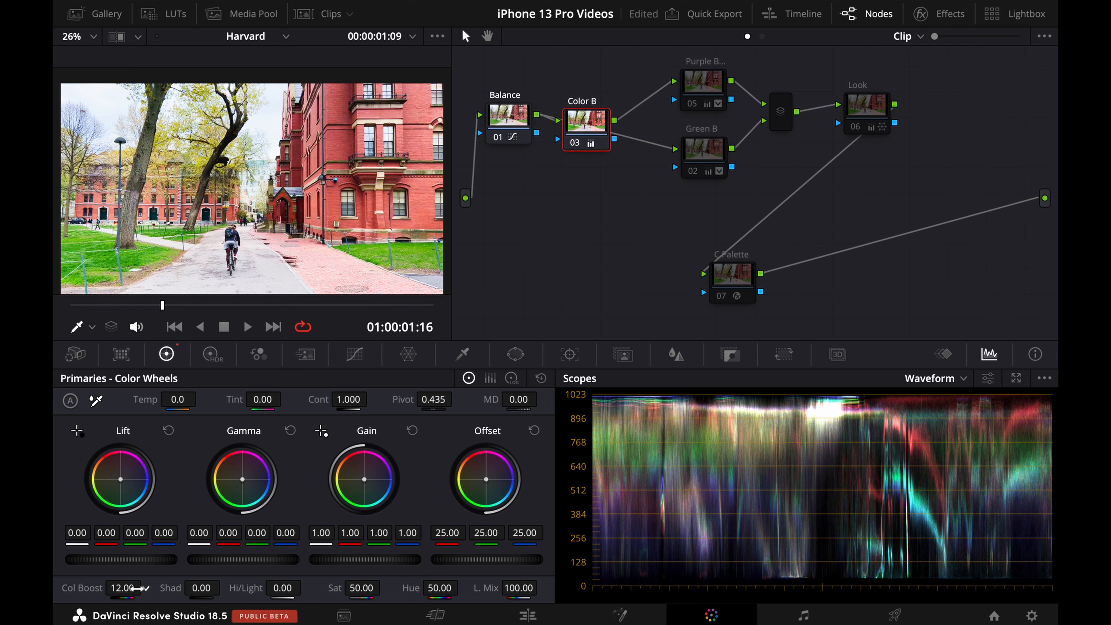
{"action": "double_click", "coordinate": [95, 591]}
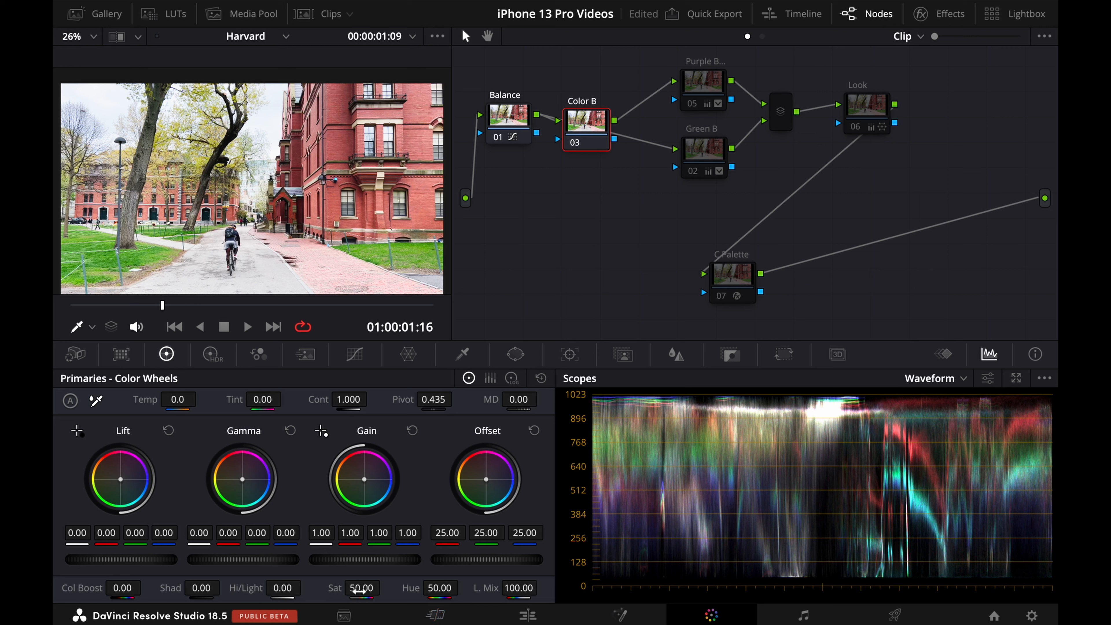
{"action": "left_click_drag", "start_coordinate": [362, 588], "coordinate": [460, 566]}
{"action": "double_click", "coordinate": [335, 590]}
Step: Set the Color B node's color boost to 12.50 and move the node slightly higher in the graph
{"action": "left_click_drag", "start_coordinate": [105, 589], "coordinate": [121, 582]}
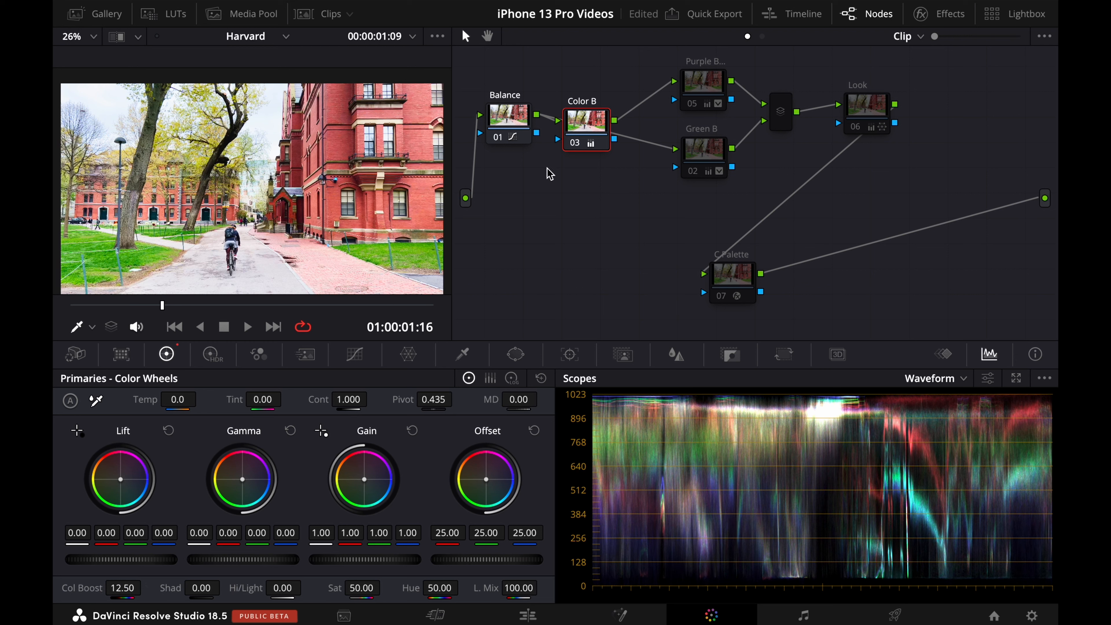
{"action": "left_click_drag", "start_coordinate": [577, 139], "coordinate": [568, 116]}
Step: Load the finished grade version and examine the power windows on its Purple B and Green B nodes
{"action": "left_click", "coordinate": [698, 95]}
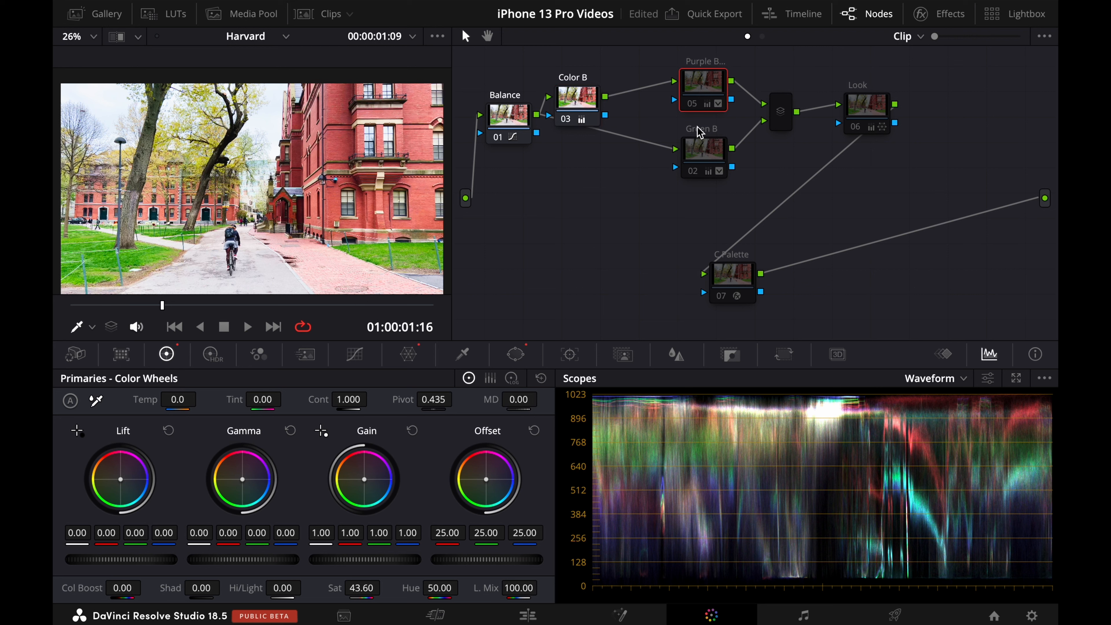
{"action": "left_click", "coordinate": [715, 154]}
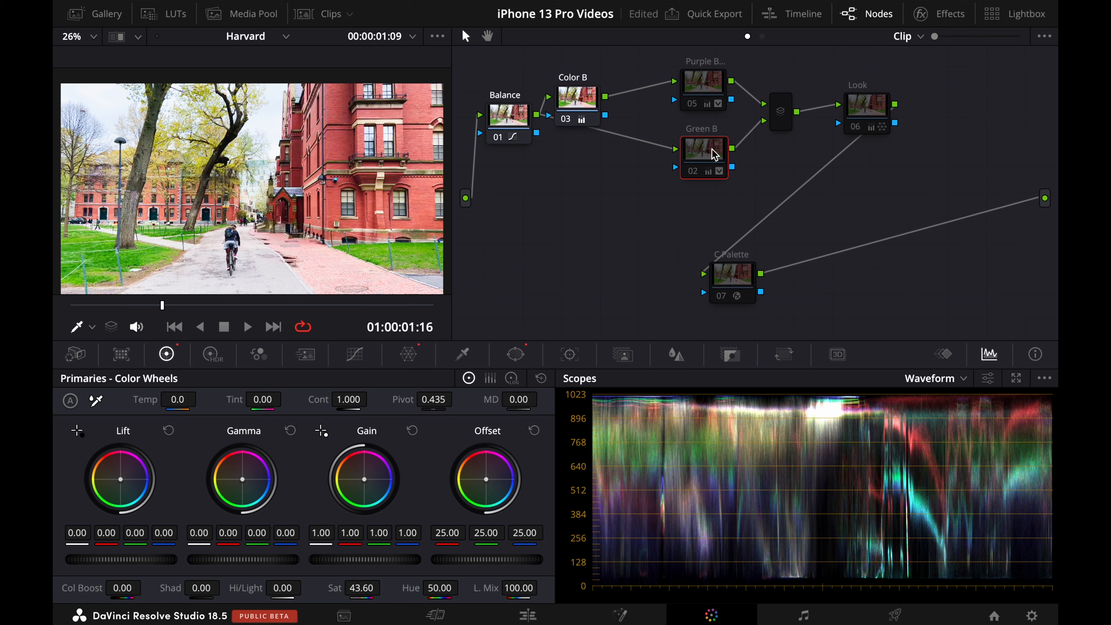
{"action": "left_click_drag", "start_coordinate": [714, 154], "coordinate": [709, 163]}
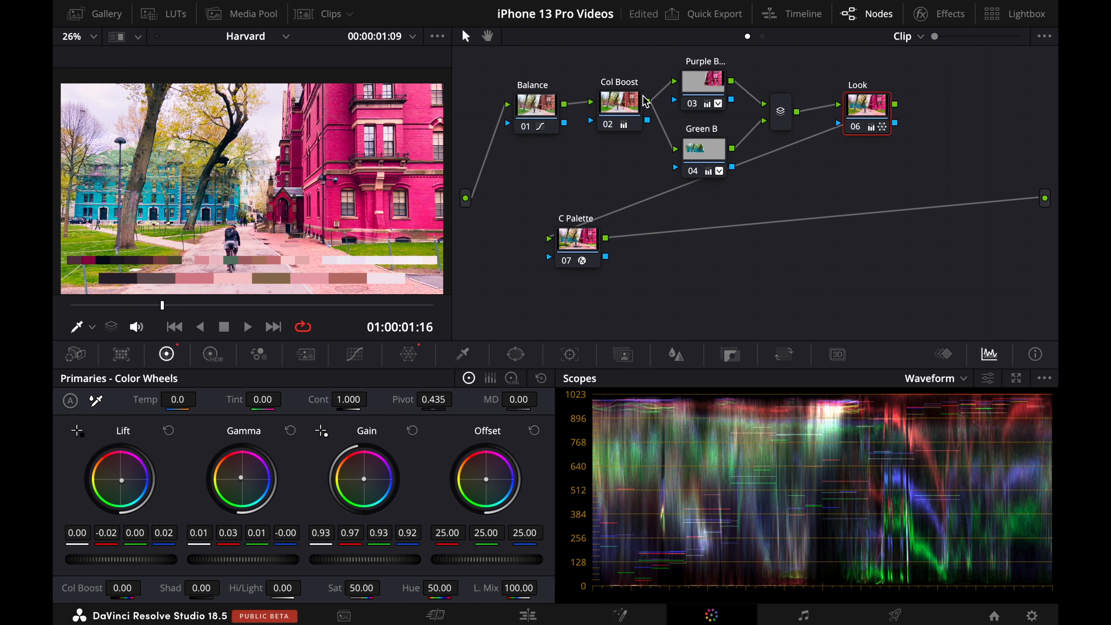
{"action": "left_click", "coordinate": [699, 93]}
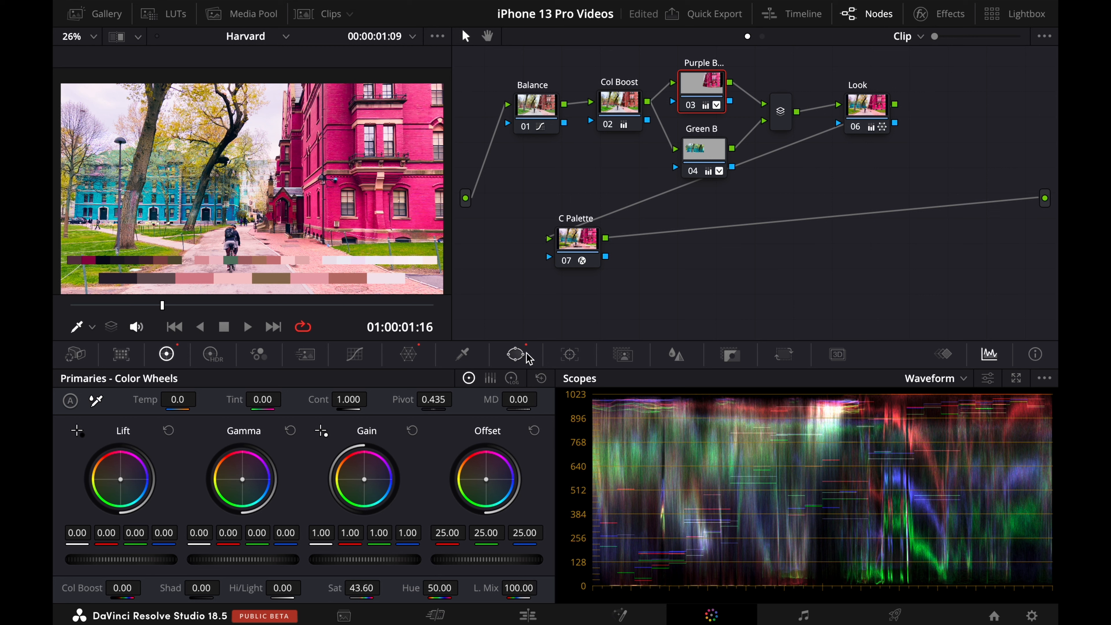
{"action": "left_click", "coordinate": [517, 354]}
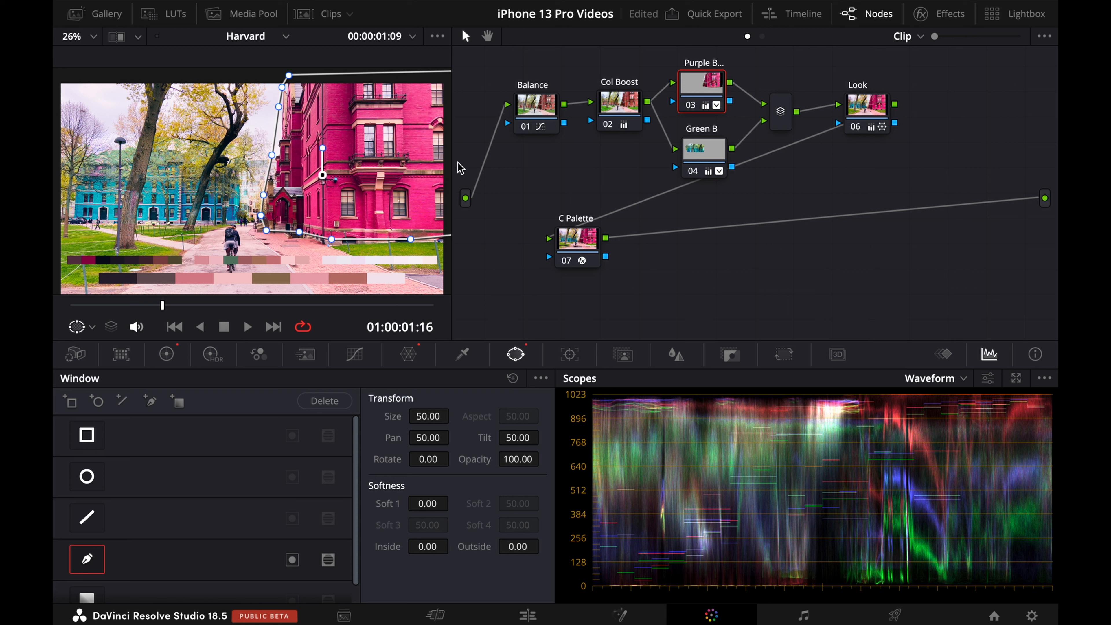
{"action": "left_click", "coordinate": [702, 160]}
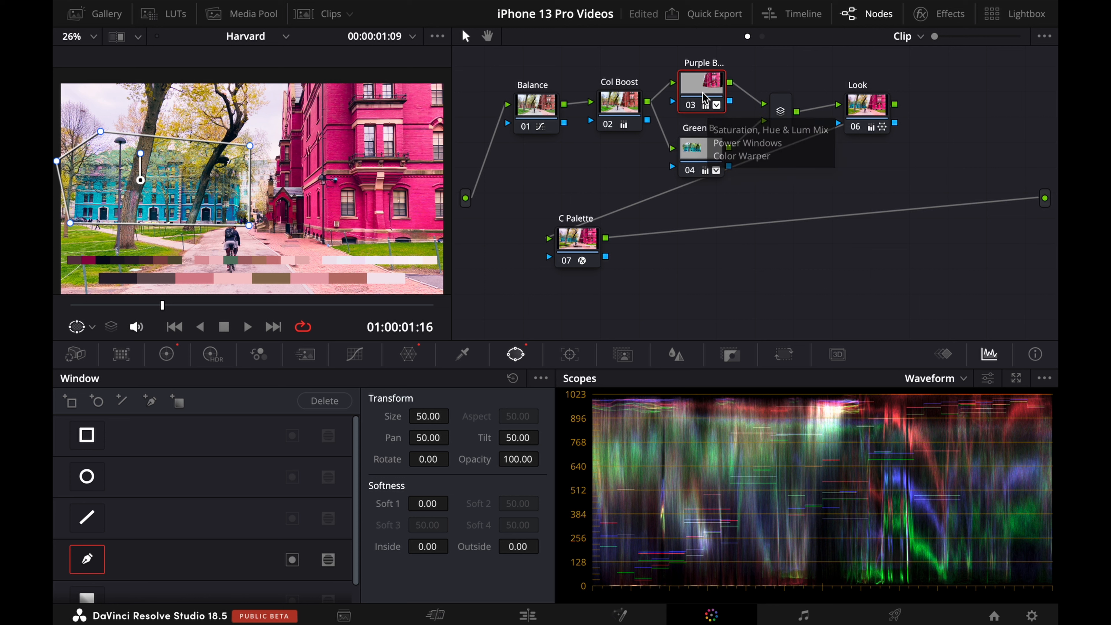
{"action": "left_click", "coordinate": [704, 101]}
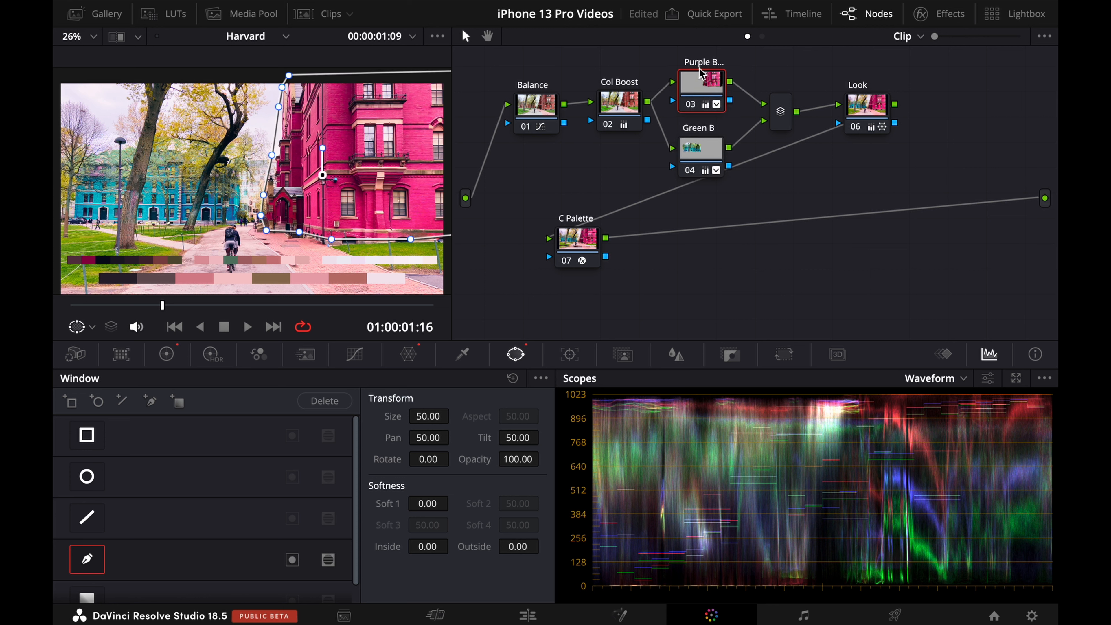
{"action": "left_click_drag", "start_coordinate": [703, 87], "coordinate": [703, 91]}
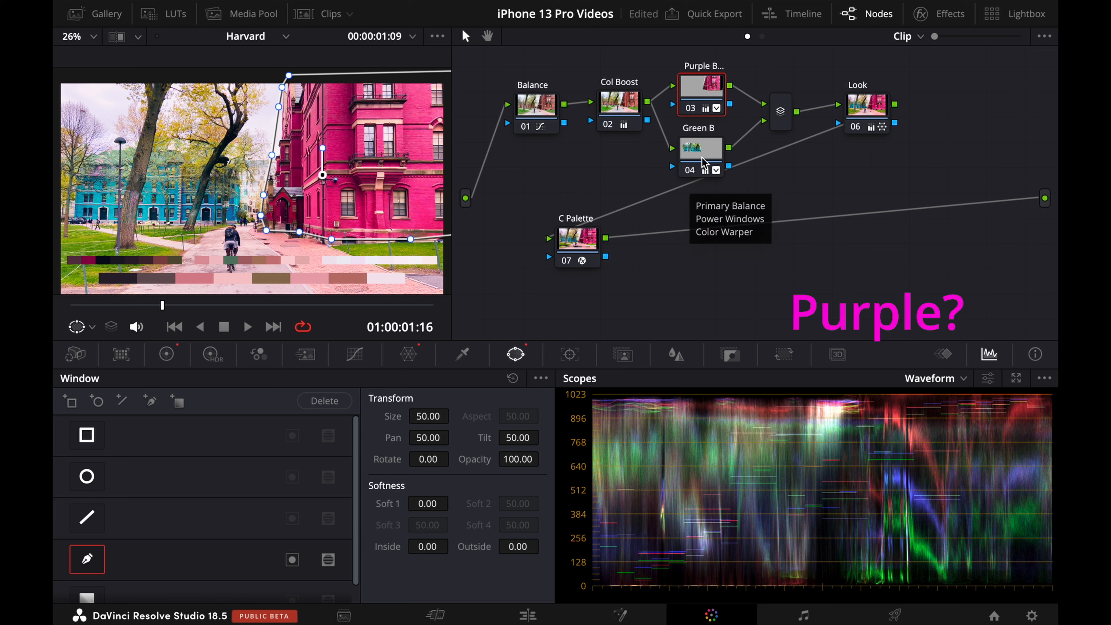
{"action": "left_click", "coordinate": [696, 172]}
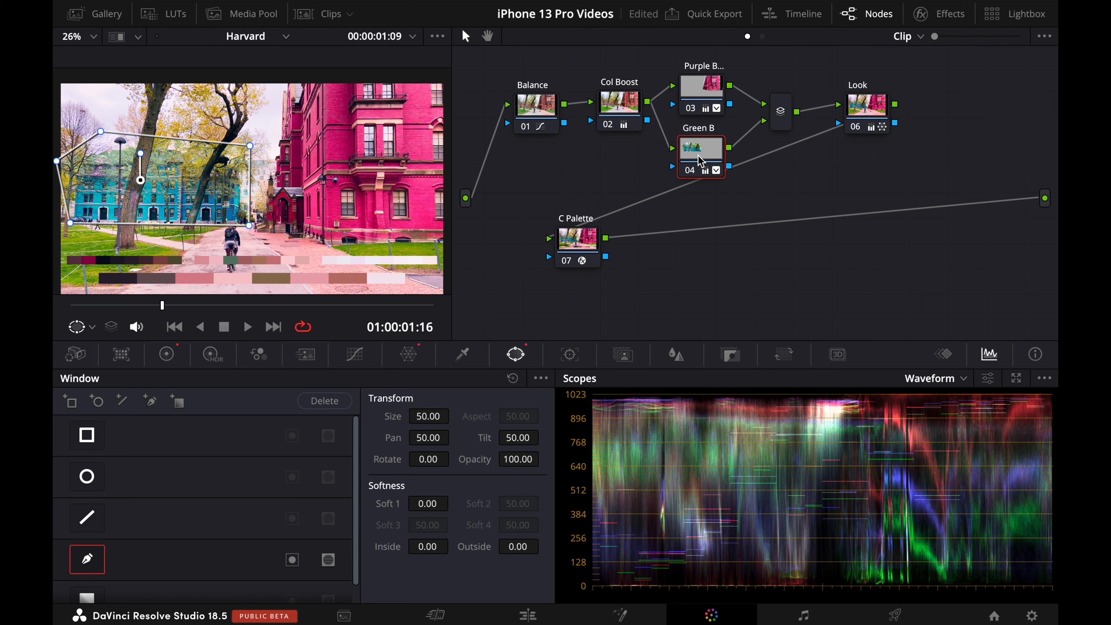
{"action": "left_click_drag", "start_coordinate": [700, 161], "coordinate": [697, 158]}
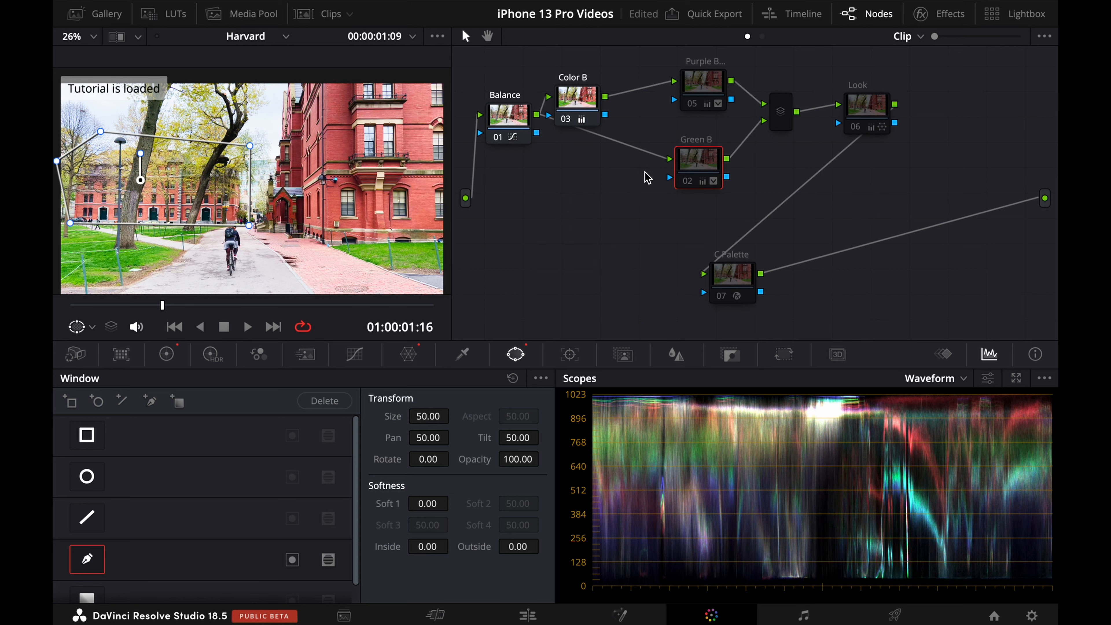
Step: Return to the Tutorial version, delete the Purple B and Green B nodes, and align Color B with Balance
{"action": "left_click", "coordinate": [697, 97]}
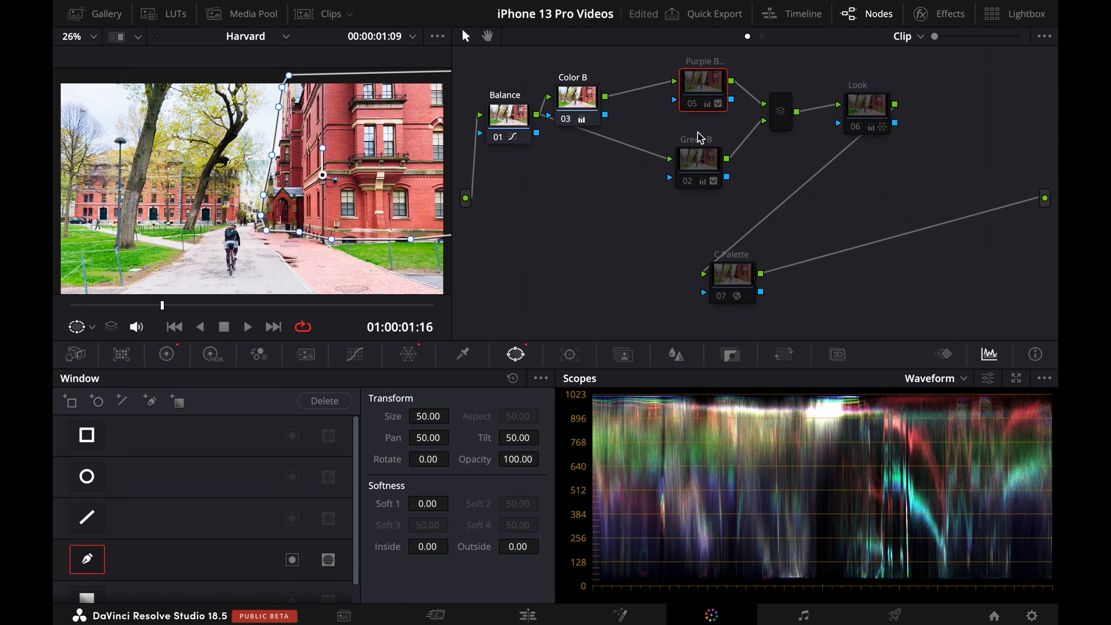
{"action": "left_click", "coordinate": [708, 165]}
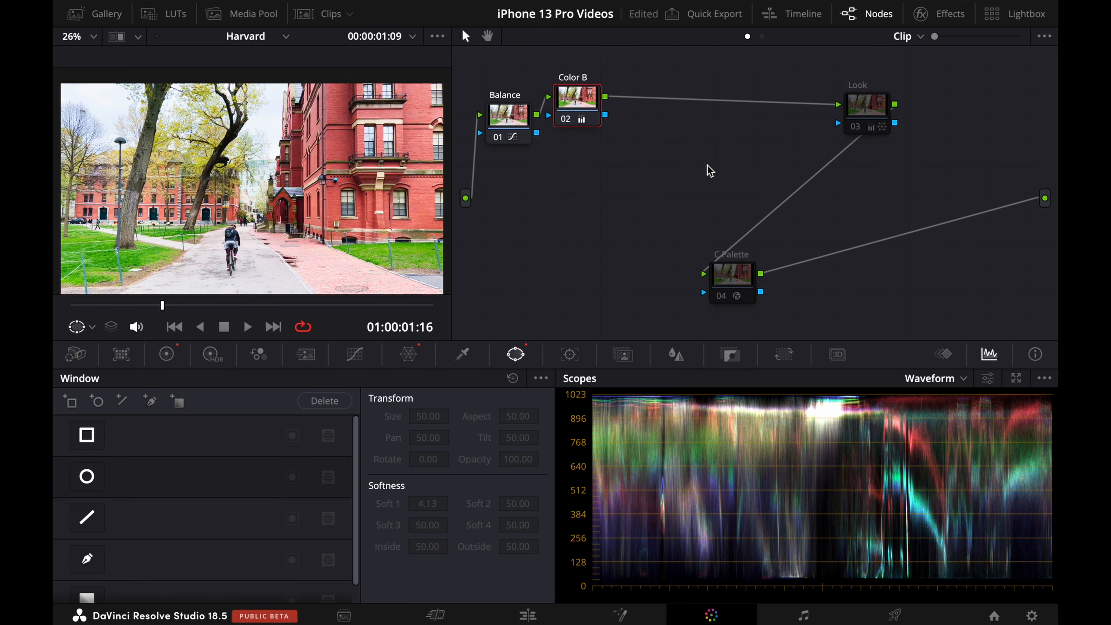
{"action": "mouse_move", "coordinate": [585, 109]}
{"action": "left_mouse_down"}
{"action": "mouse_move", "coordinate": [608, 131]}
{"action": "mouse_move", "coordinate": [588, 122]}
{"action": "left_mouse_up"}
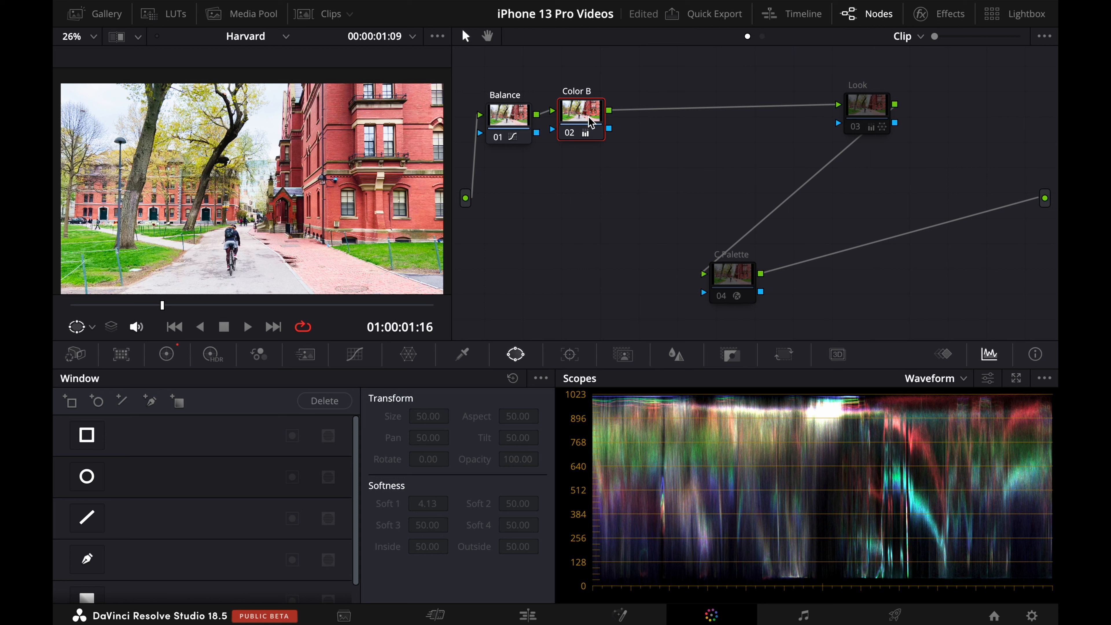
Step: Add a serial node after Color B and activate a curve power window on it
{"action": "key", "text": "alt+s"}
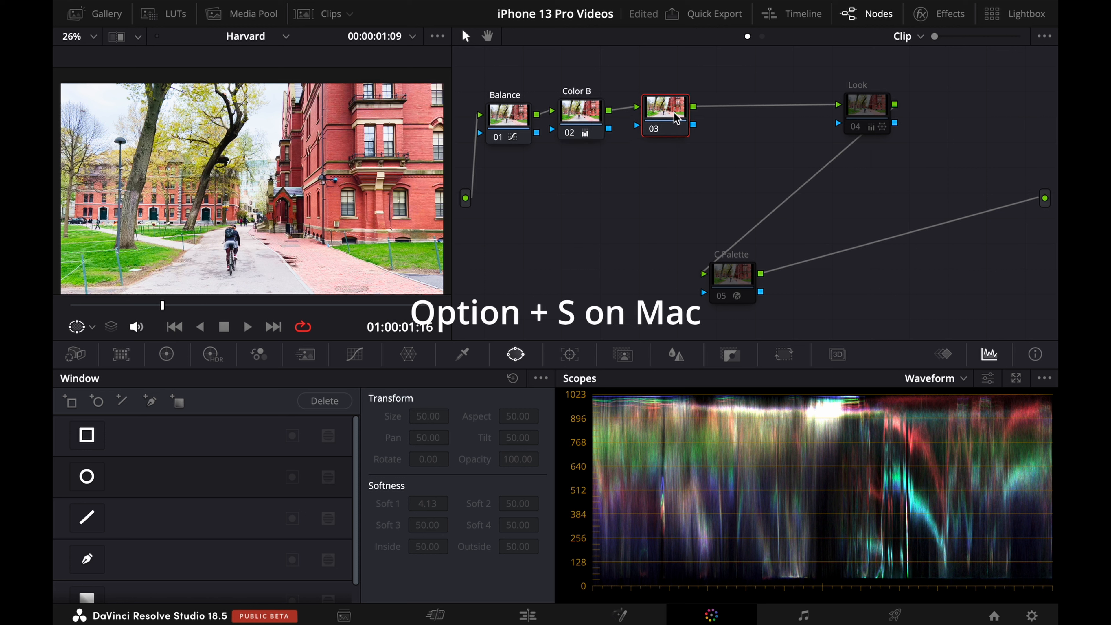
{"action": "left_click_drag", "start_coordinate": [673, 112], "coordinate": [673, 108]}
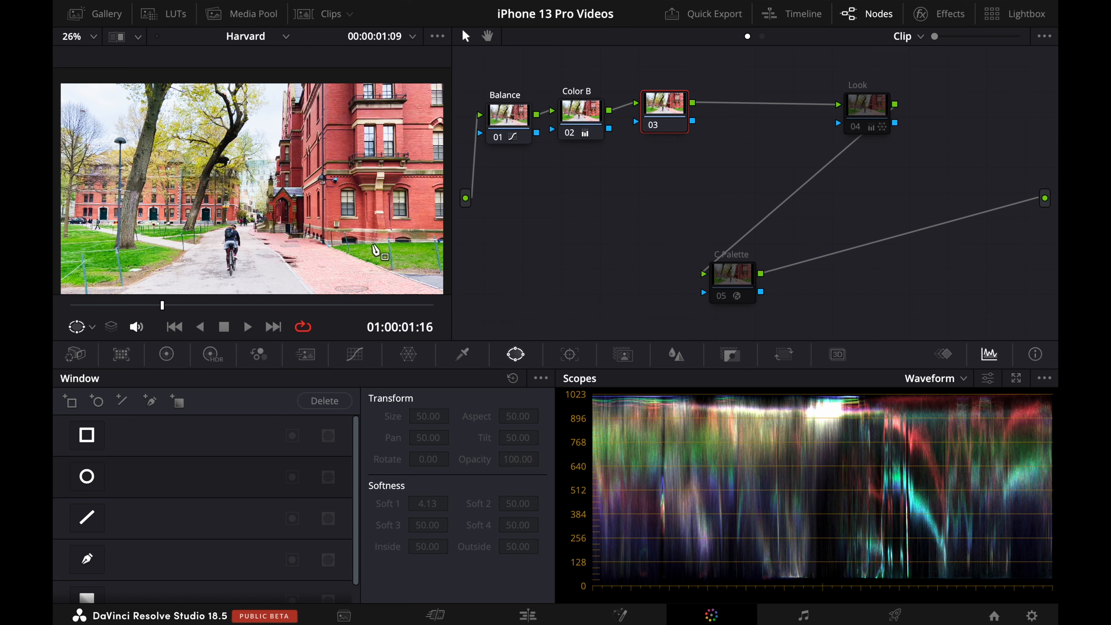
{"action": "scroll", "coordinate": [375, 250], "scroll_direction": "down", "scroll_amount": 3}
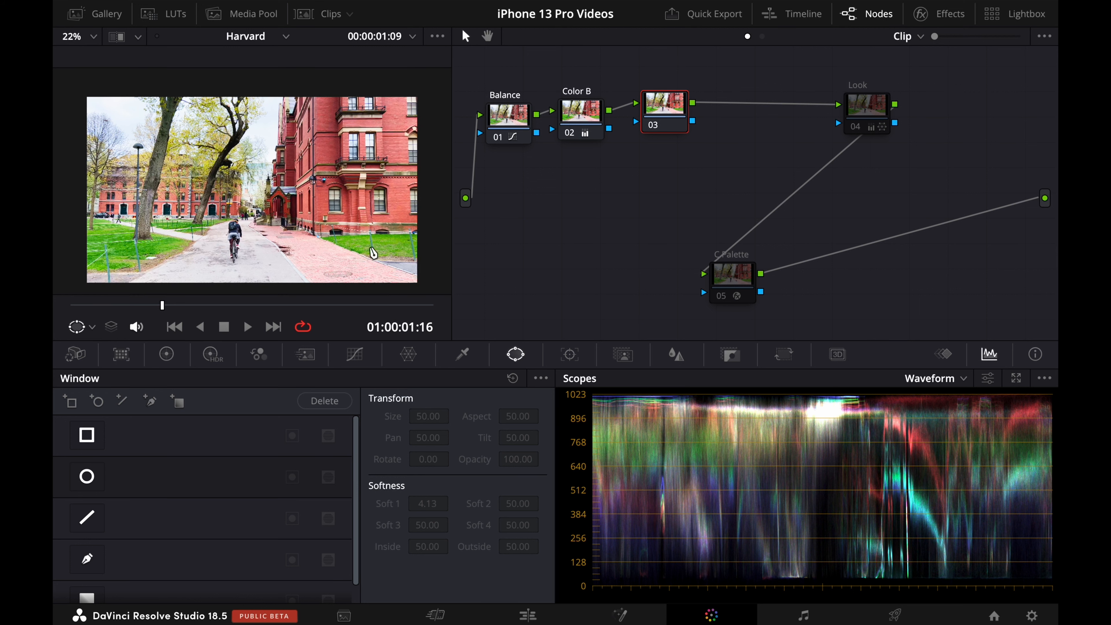
{"action": "left_click", "coordinate": [86, 563]}
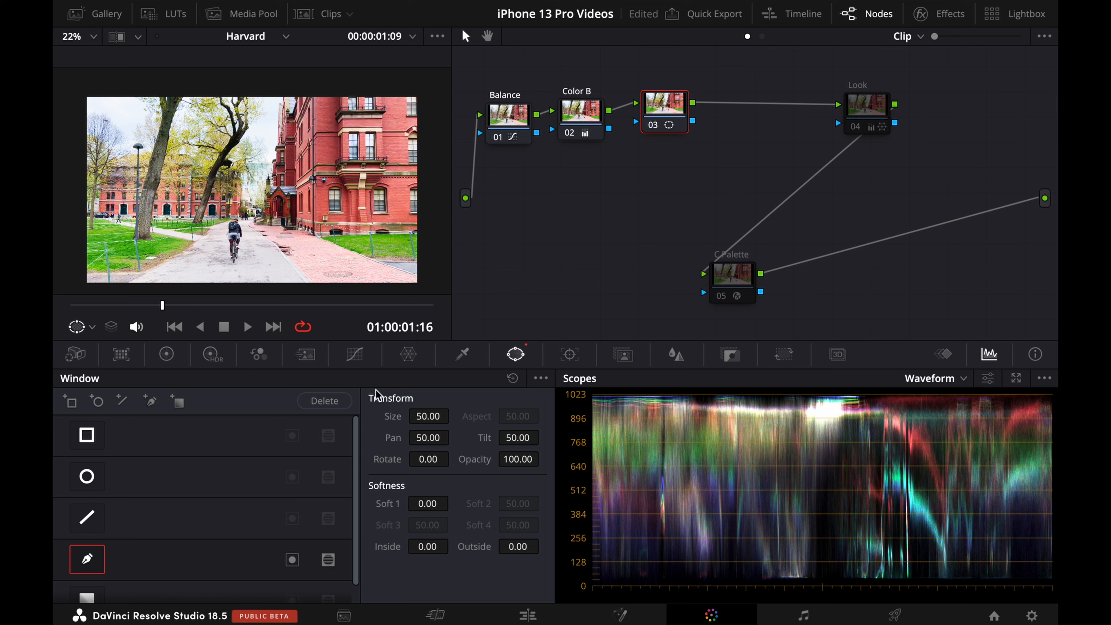
Step: Try shifting the red brick toward green with the Color Warper on the third node, and reset the warp
{"action": "left_click", "coordinate": [408, 355]}
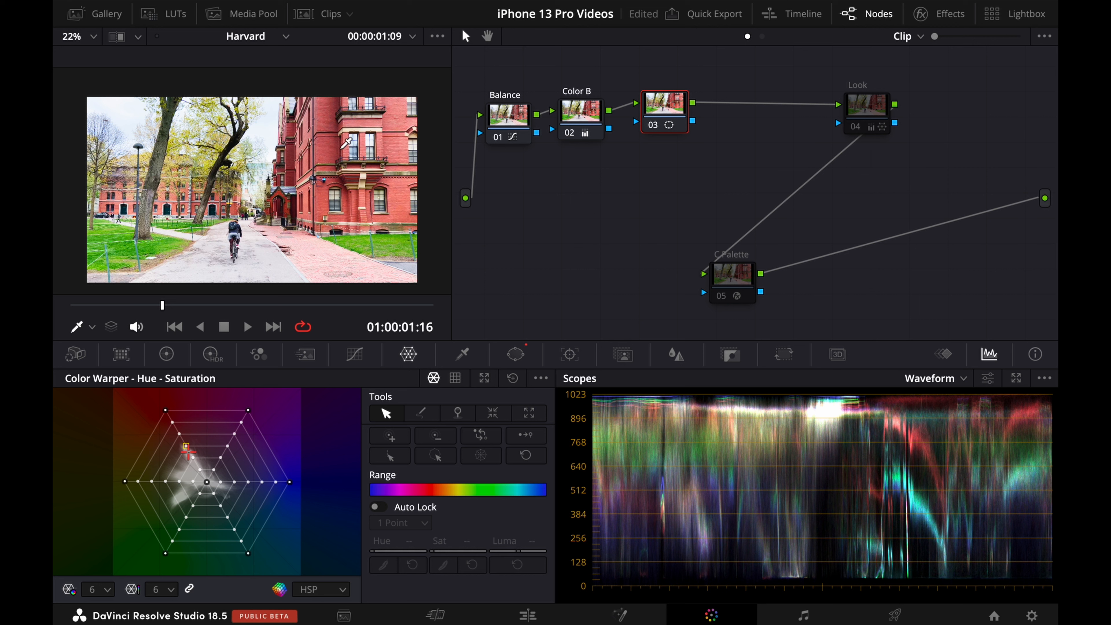
{"action": "left_click_drag", "start_coordinate": [339, 148], "coordinate": [332, 174]}
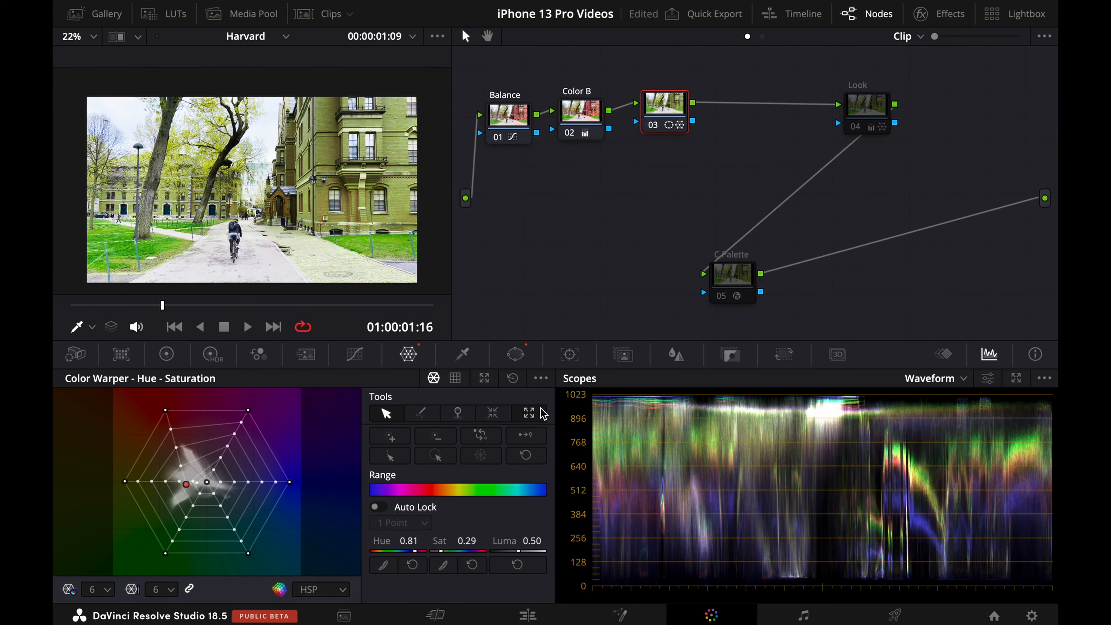
{"action": "left_click", "coordinate": [512, 379]}
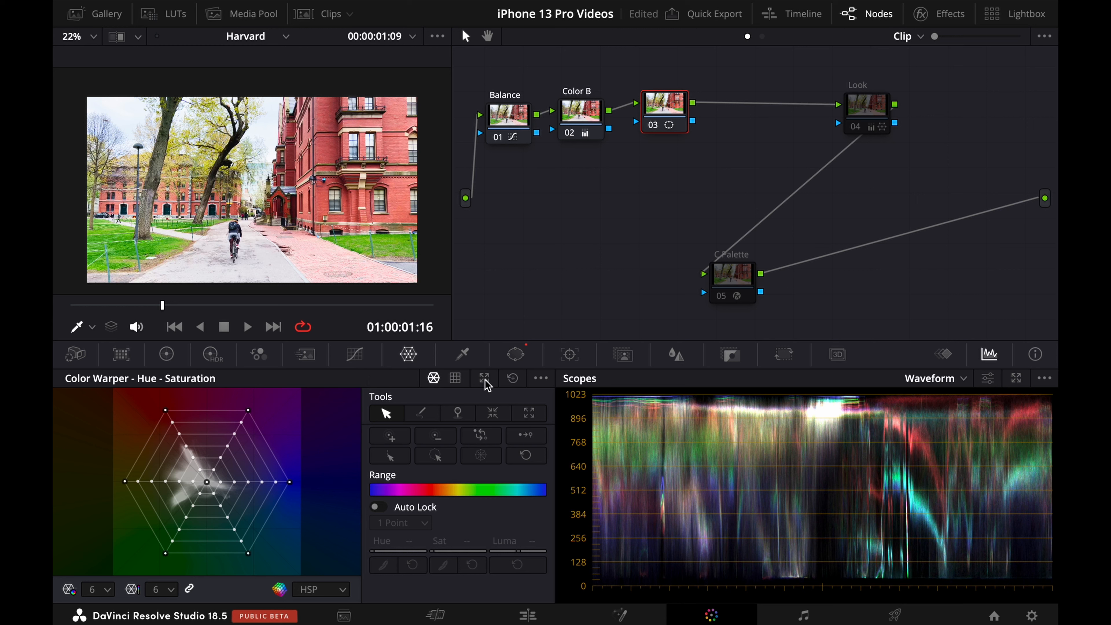
Step: Draw a closed curve window around the large brick building on the third node, extending it past the frame edges
{"action": "left_click", "coordinate": [516, 356]}
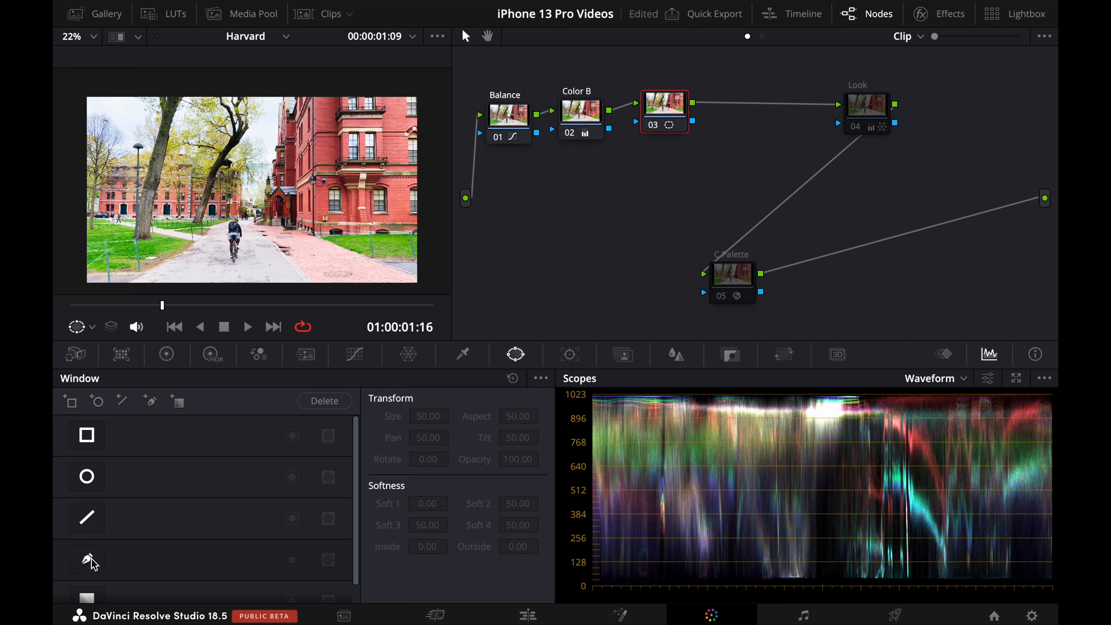
{"action": "left_click", "coordinate": [94, 563]}
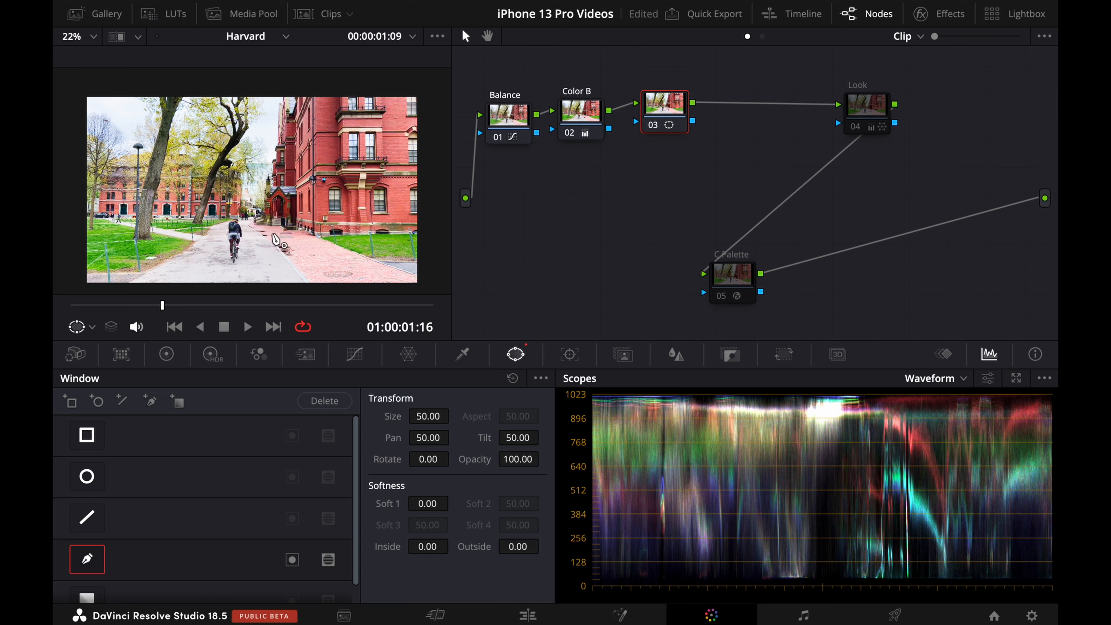
{"action": "left_click", "coordinate": [283, 236]}
{"action": "left_click", "coordinate": [329, 233]}
{"action": "left_click", "coordinate": [385, 231]}
{"action": "left_click", "coordinate": [417, 231]}
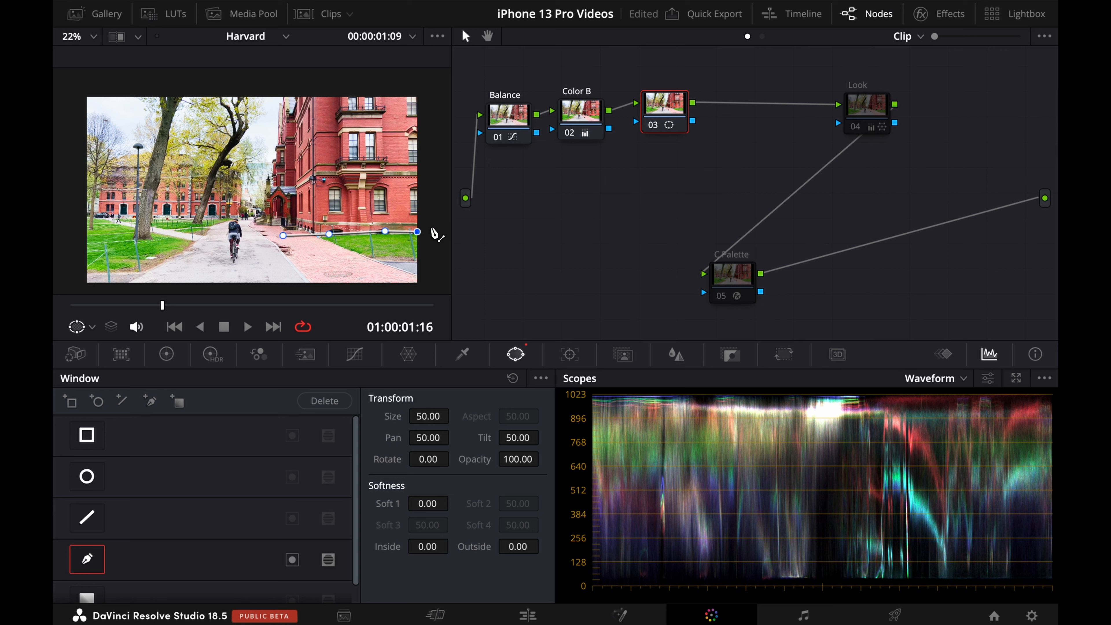
{"action": "left_click", "coordinate": [440, 228]}
{"action": "left_click", "coordinate": [432, 75]}
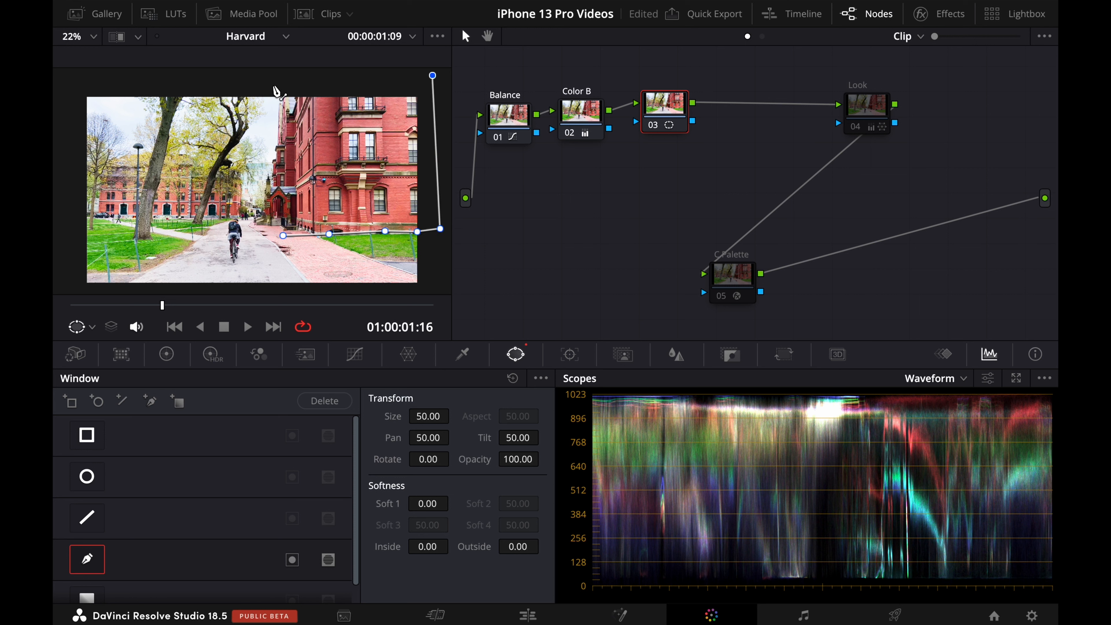
{"action": "left_click", "coordinate": [283, 84]}
{"action": "left_click", "coordinate": [281, 103]}
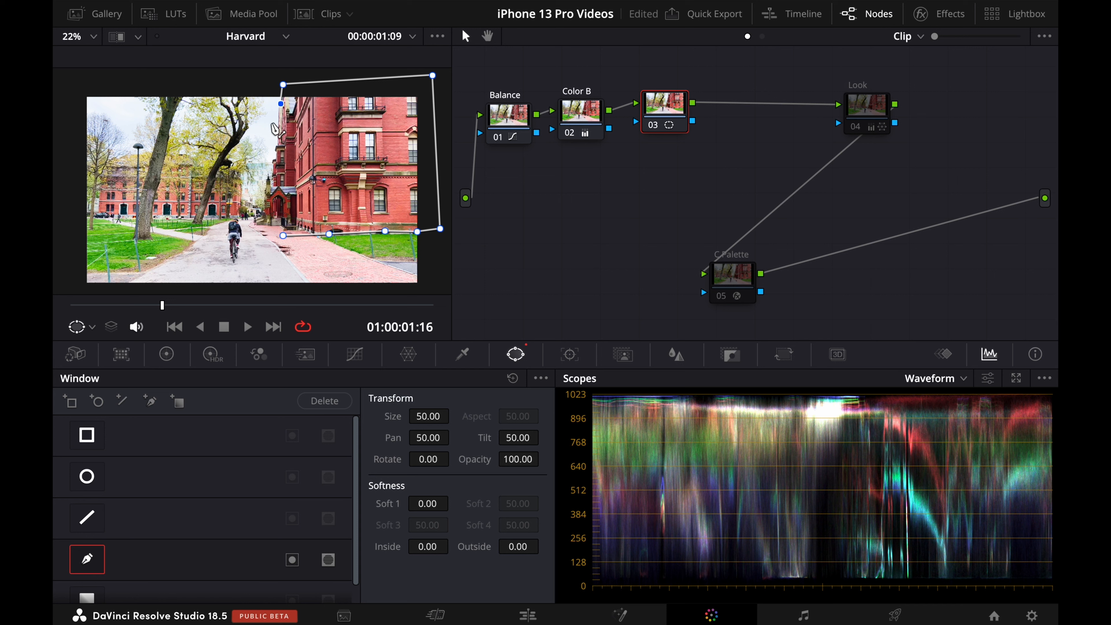
{"action": "left_click", "coordinate": [276, 141]}
{"action": "left_click", "coordinate": [268, 173]}
{"action": "left_click", "coordinate": [259, 197]}
{"action": "left_click", "coordinate": [264, 220]}
{"action": "left_click", "coordinate": [283, 236]}
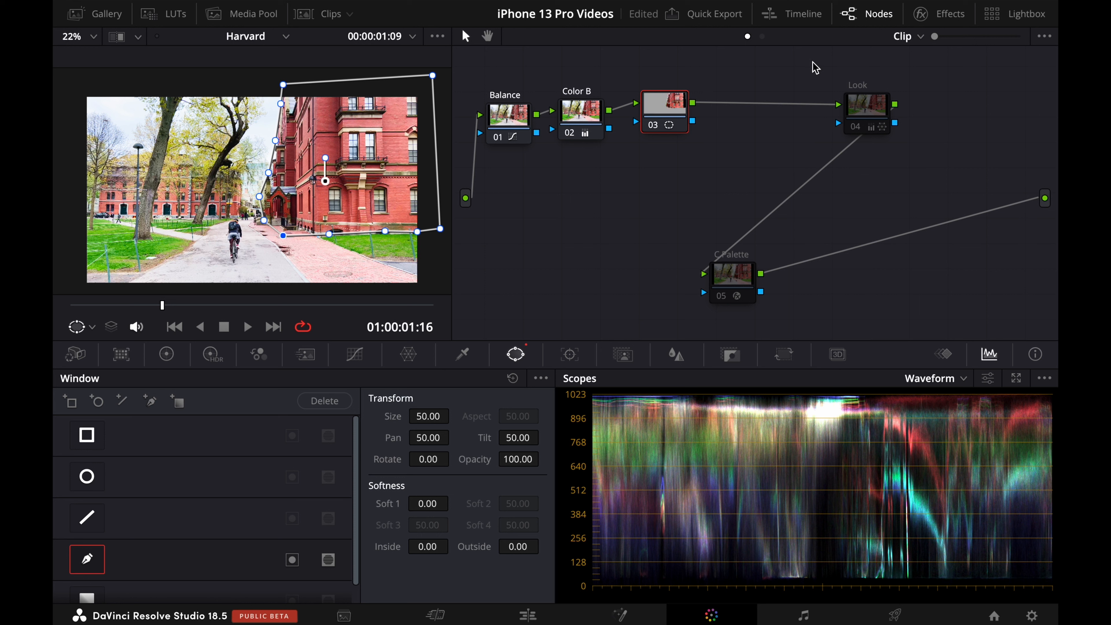
{"action": "left_click_drag", "start_coordinate": [685, 116], "coordinate": [683, 114]}
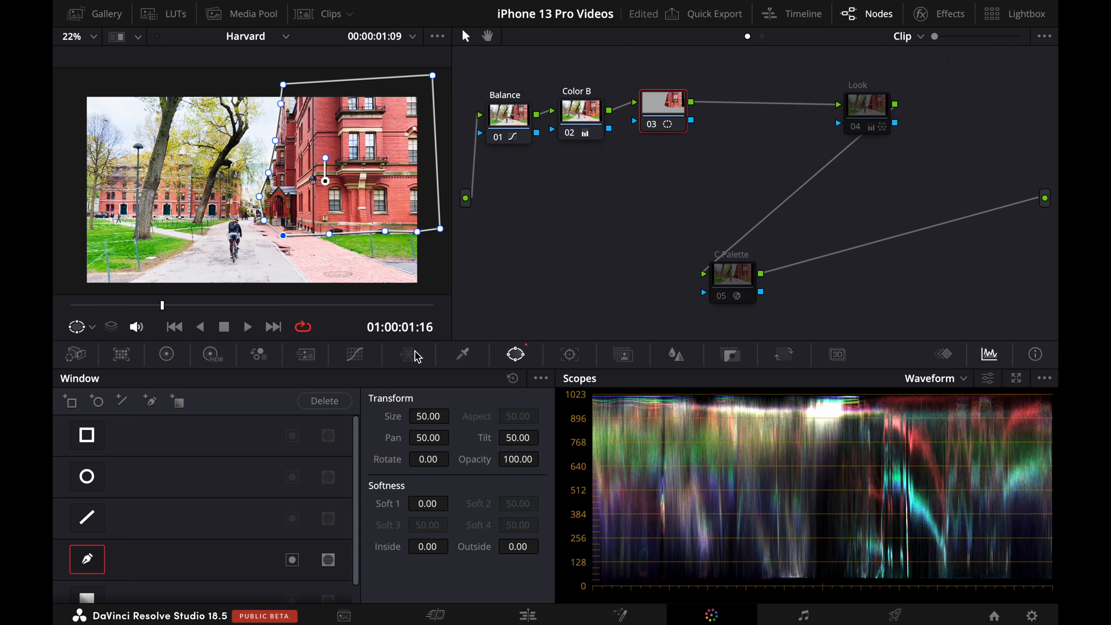
Step: Shift the windowed building's red brick to magenta on the third node with the Color Warper, at hue 0.16 and saturation 0.62
{"action": "left_click", "coordinate": [408, 354]}
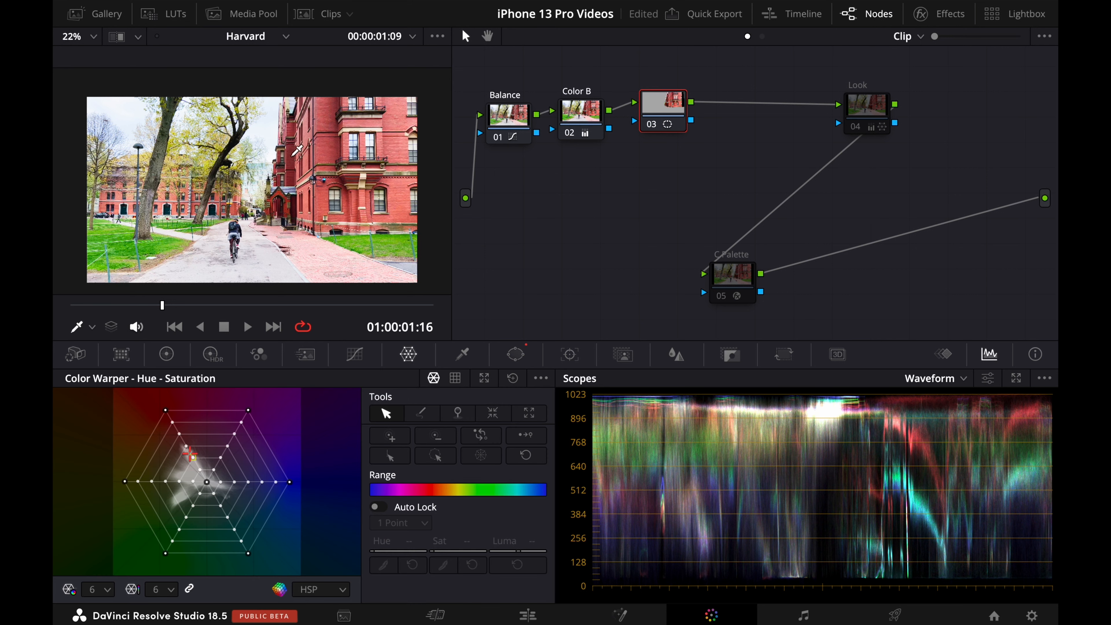
{"action": "left_click", "coordinate": [330, 154]}
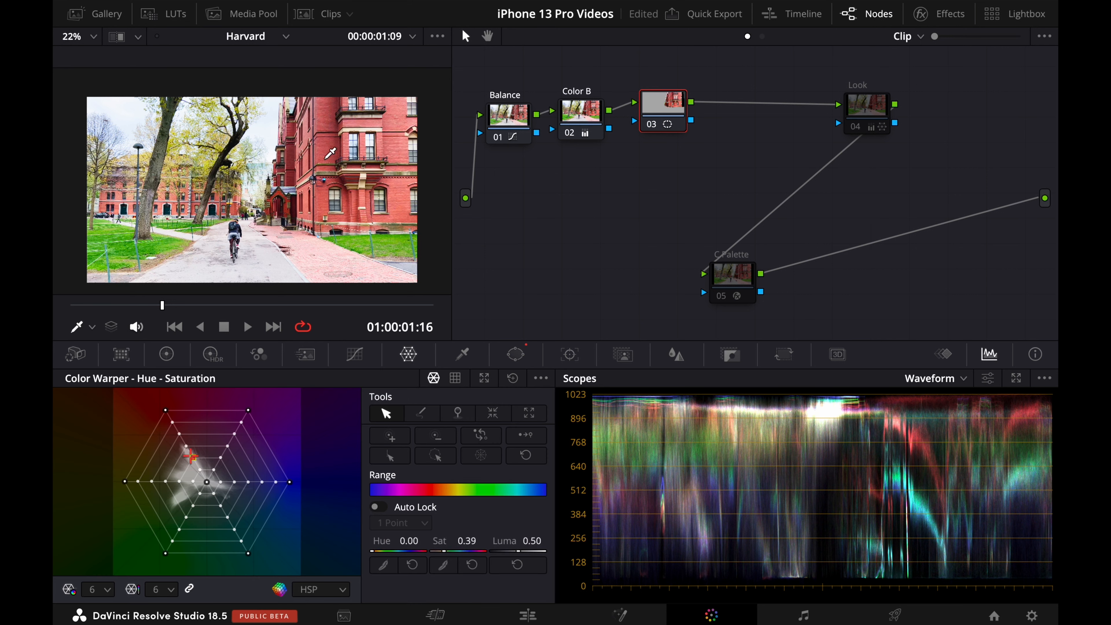
{"action": "left_click_drag", "start_coordinate": [331, 154], "coordinate": [377, 175]}
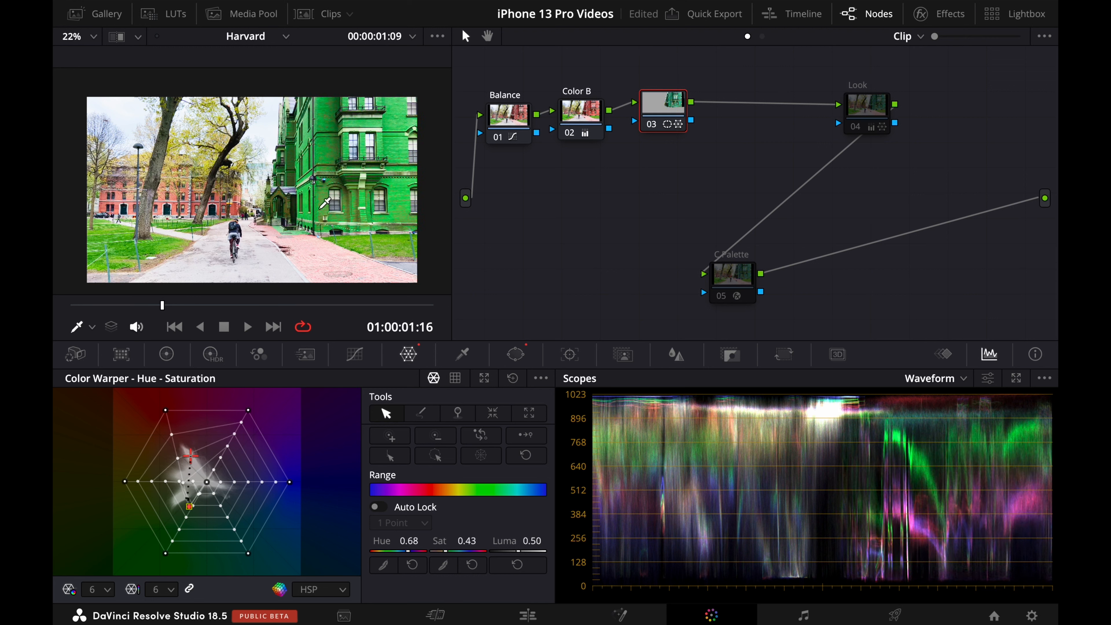
{"action": "mouse_move", "coordinate": [357, 169]}
{"action": "left_mouse_down"}
{"action": "mouse_move", "coordinate": [393, 158]}
{"action": "mouse_move", "coordinate": [363, 157]}
{"action": "left_mouse_up"}
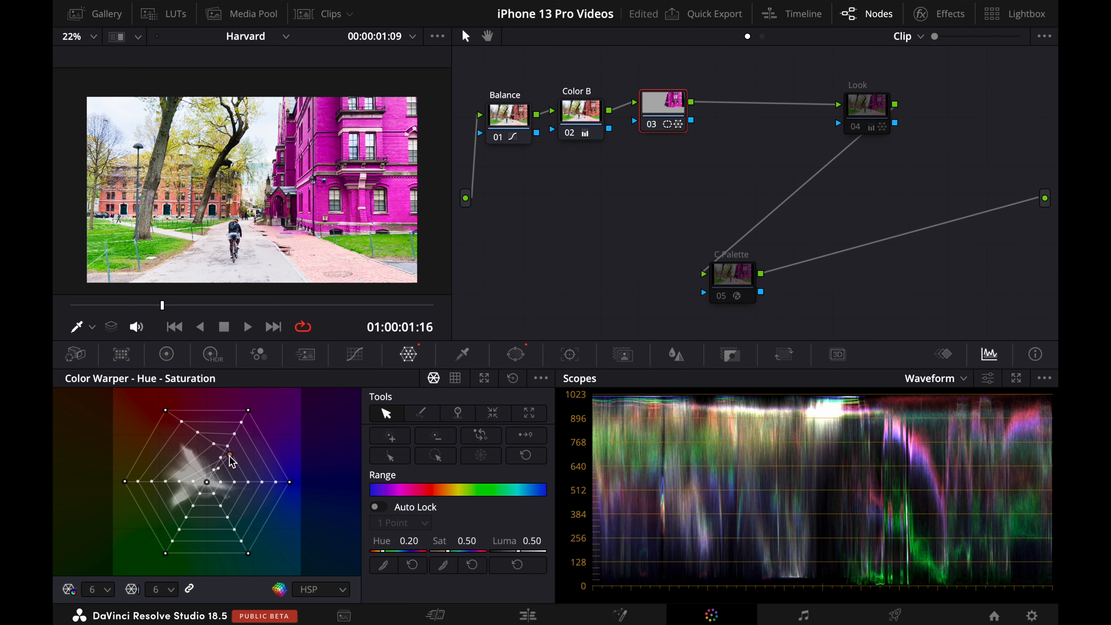
{"action": "mouse_move", "coordinate": [231, 457]}
{"action": "left_mouse_down"}
{"action": "mouse_move", "coordinate": [214, 444]}
{"action": "mouse_move", "coordinate": [192, 451]}
{"action": "mouse_move", "coordinate": [172, 490]}
{"action": "mouse_move", "coordinate": [248, 514]}
{"action": "mouse_move", "coordinate": [177, 462]}
{"action": "mouse_move", "coordinate": [192, 431]}
{"action": "mouse_move", "coordinate": [165, 447]}
{"action": "mouse_move", "coordinate": [192, 437]}
{"action": "mouse_move", "coordinate": [230, 460]}
{"action": "mouse_move", "coordinate": [230, 450]}
{"action": "left_mouse_up"}
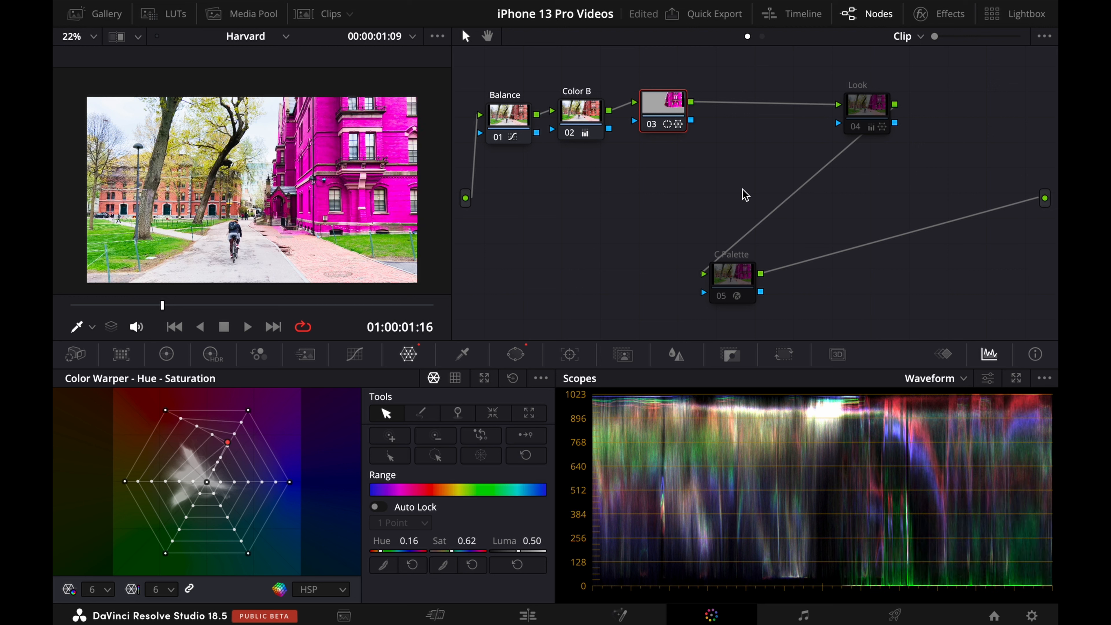
Step: Add a layer node below the third node and arrange the new node and the layer mixer neatly
{"action": "left_click_drag", "start_coordinate": [657, 103], "coordinate": [663, 106]}
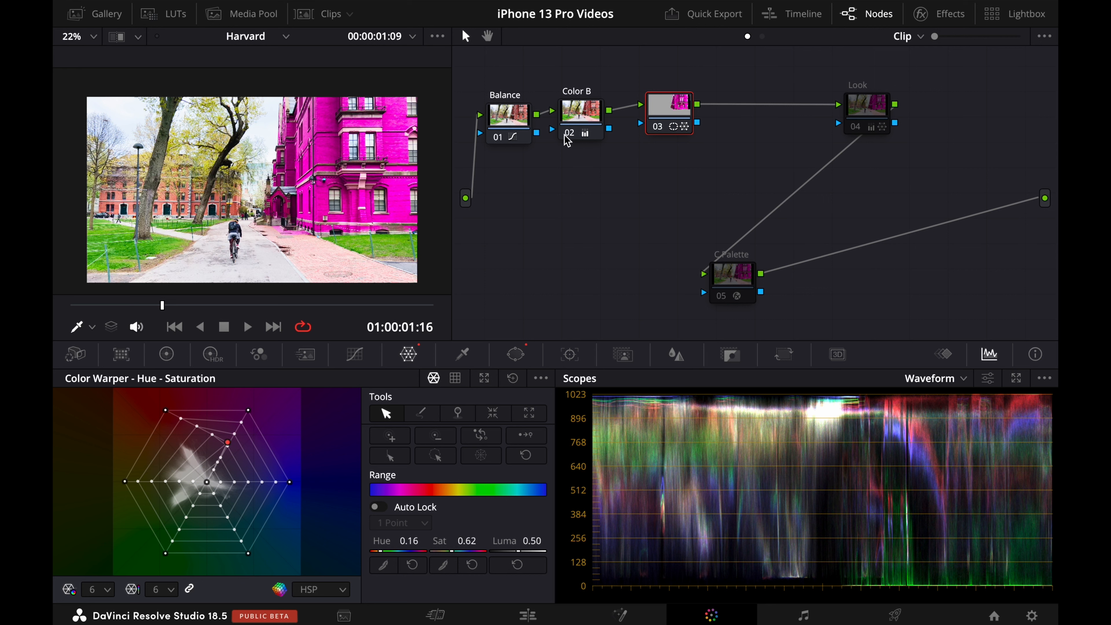
{"action": "left_click_drag", "start_coordinate": [671, 110], "coordinate": [671, 112]}
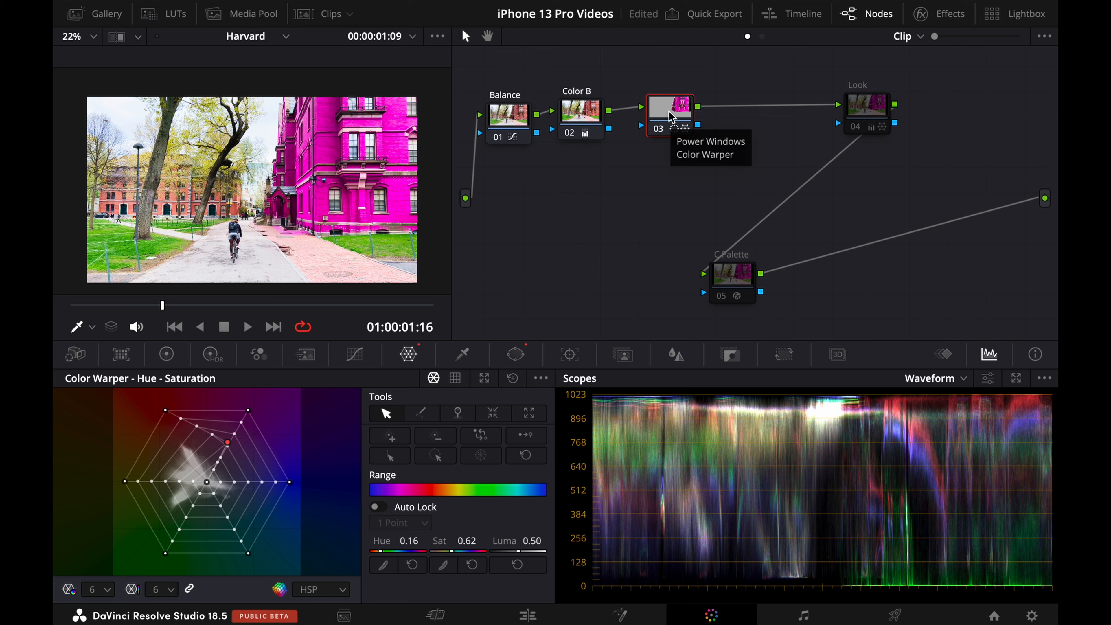
{"action": "key", "text": "alt+s"}
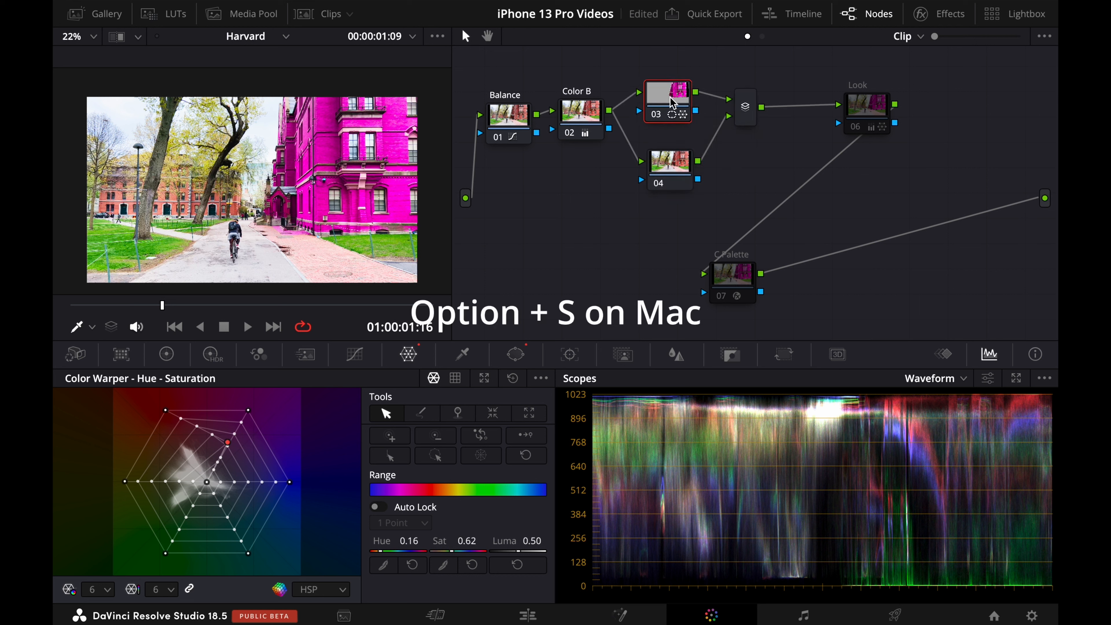
{"action": "left_click_drag", "start_coordinate": [683, 181], "coordinate": [686, 172]}
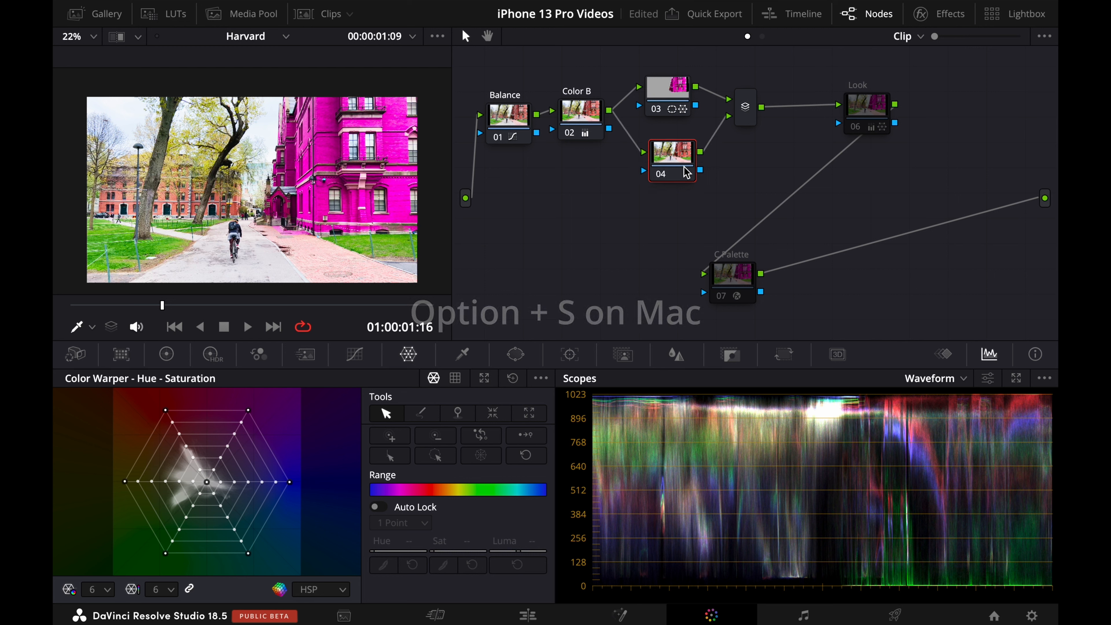
{"action": "left_click", "coordinate": [746, 107]}
{"action": "left_click_drag", "start_coordinate": [746, 107], "coordinate": [756, 116]}
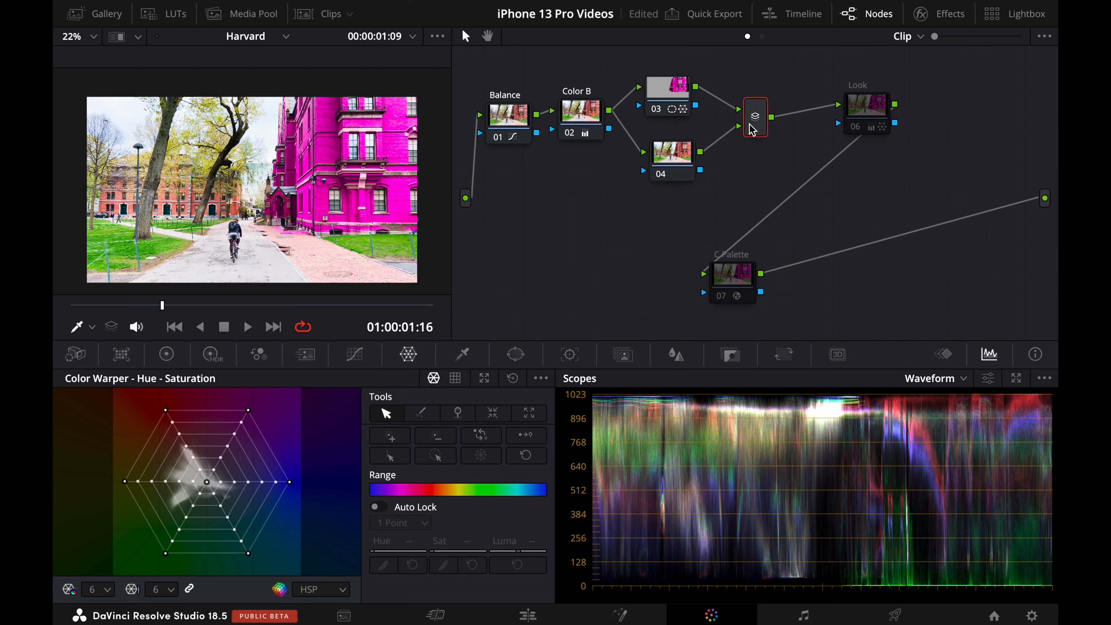
Step: Draw a closed curve window around the distant brick building on node 04 and nudge it to pan 49.68, tilt 49.82
{"action": "left_click_drag", "start_coordinate": [677, 161], "coordinate": [677, 157]}
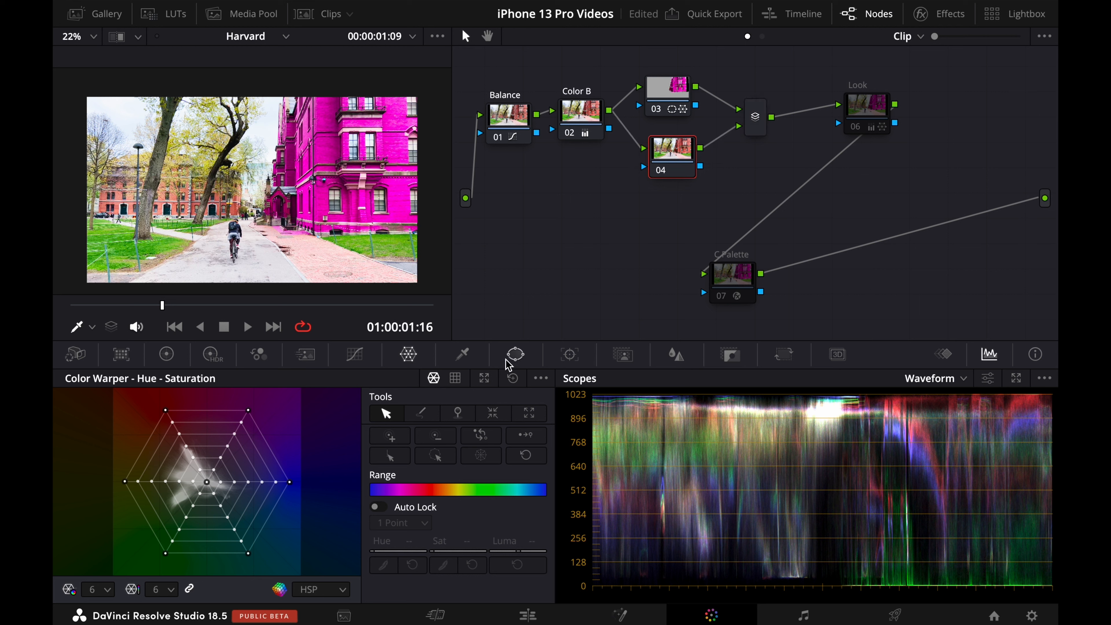
{"action": "left_click", "coordinate": [515, 356]}
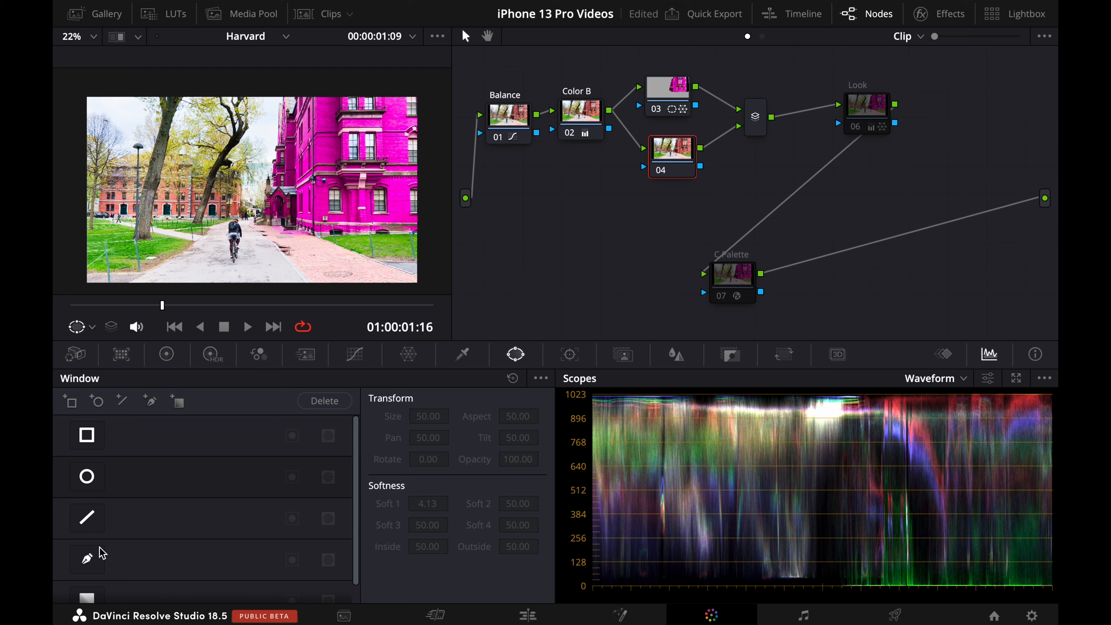
{"action": "left_click", "coordinate": [87, 560]}
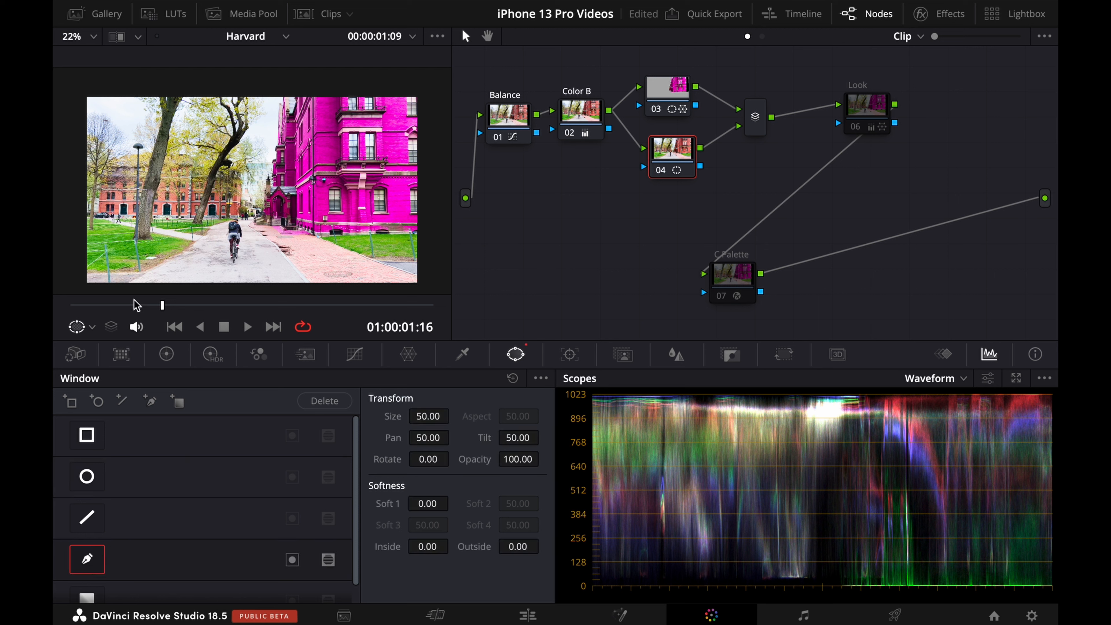
{"action": "left_click", "coordinate": [128, 217]}
{"action": "left_click", "coordinate": [217, 219]}
{"action": "left_click", "coordinate": [248, 216]}
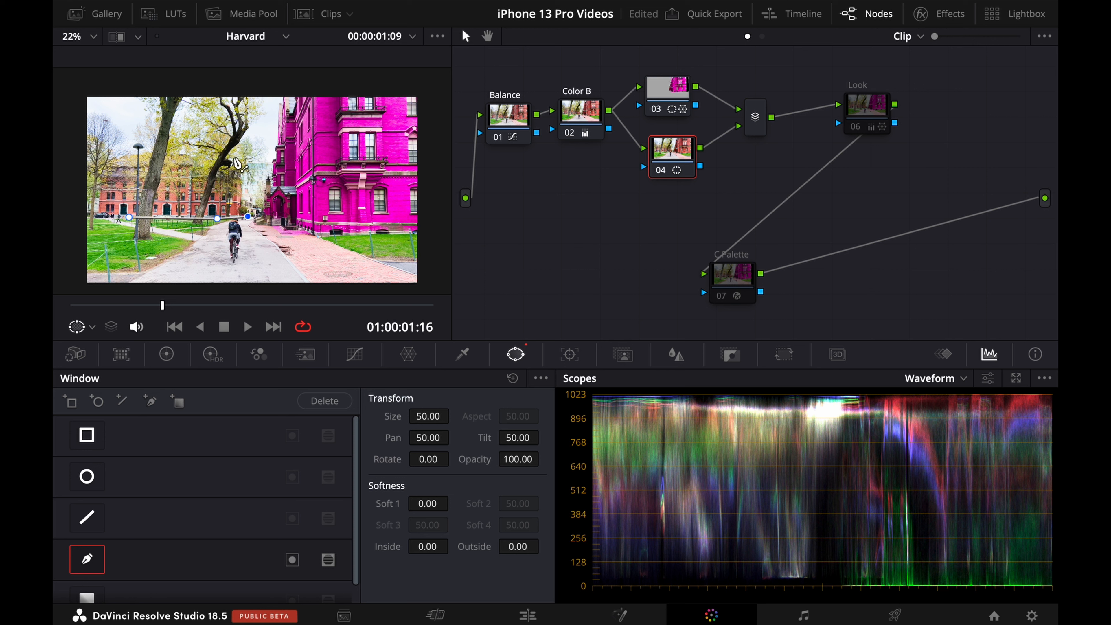
{"action": "left_click", "coordinate": [241, 156]}
{"action": "left_click", "coordinate": [119, 150]}
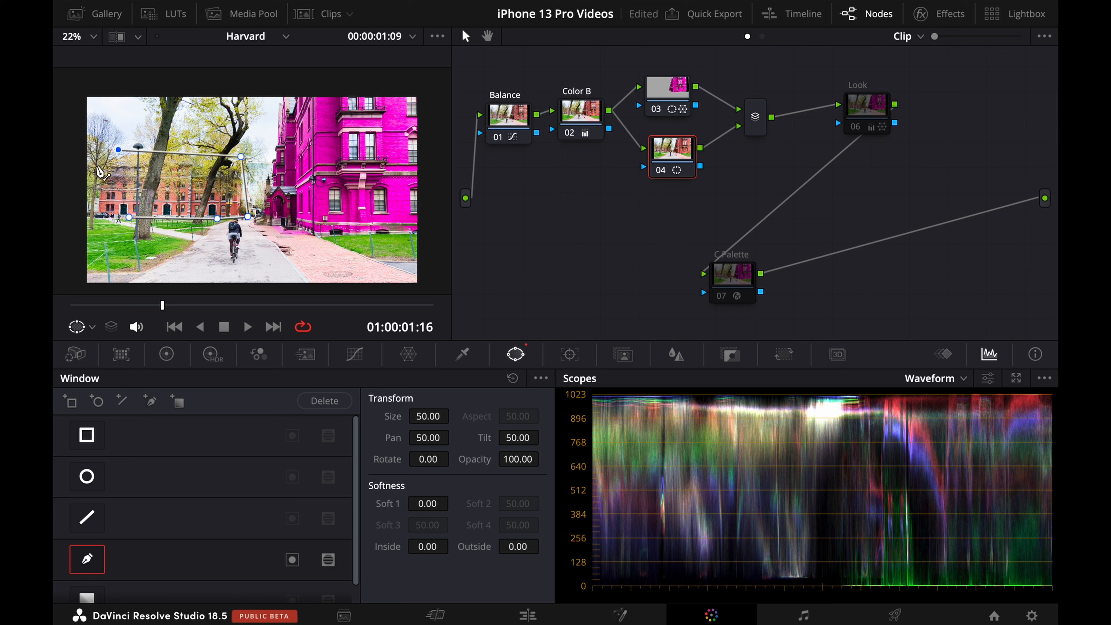
{"action": "left_click", "coordinate": [96, 167]}
{"action": "left_click", "coordinate": [96, 216]}
{"action": "left_click", "coordinate": [129, 217]}
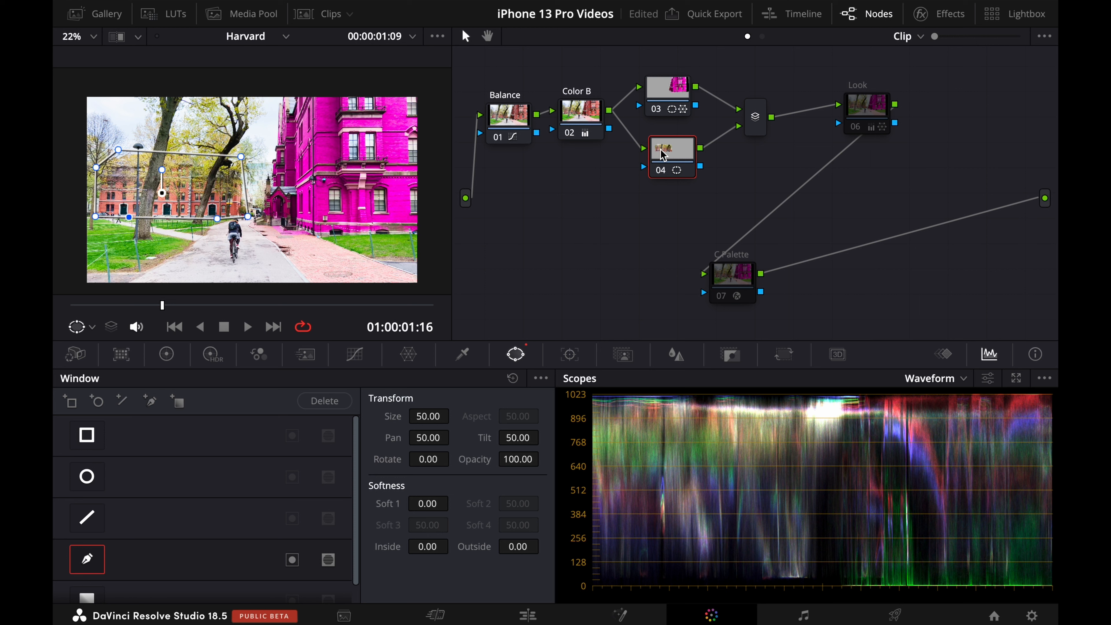
{"action": "left_click_drag", "start_coordinate": [674, 151], "coordinate": [671, 150]}
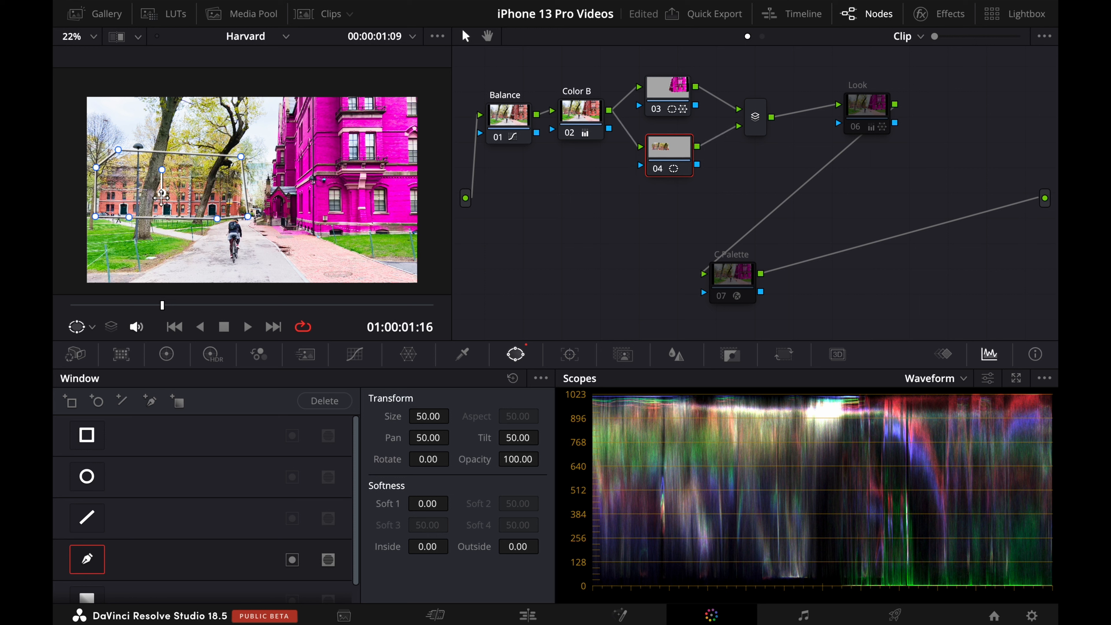
{"action": "left_click_drag", "start_coordinate": [162, 197], "coordinate": [159, 195]}
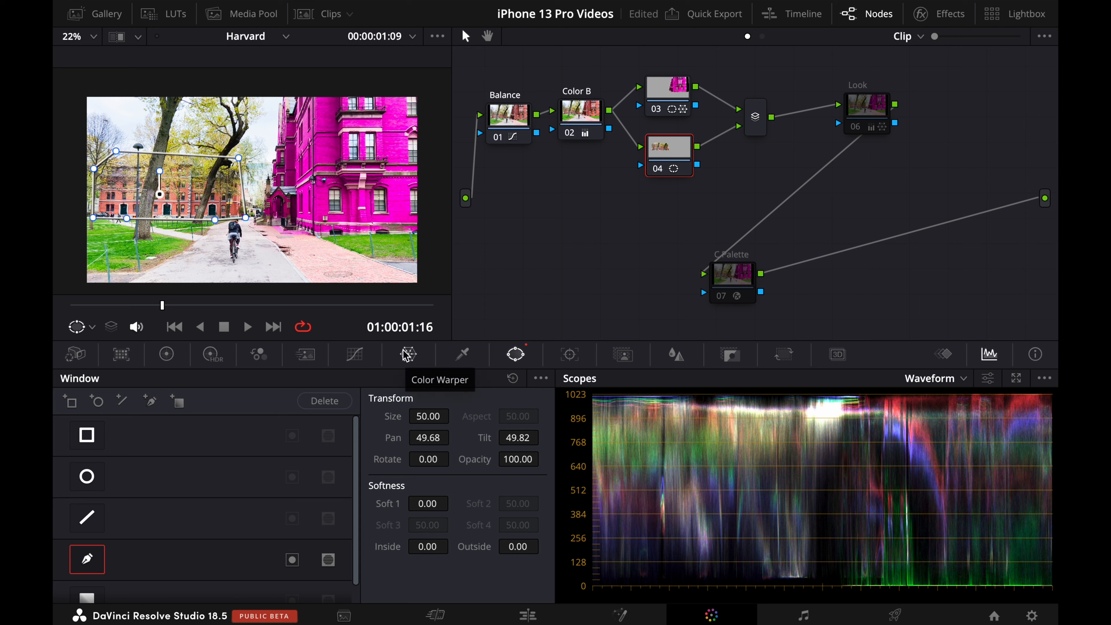
Step: Try shifting the distant building's brick toward purple with the Color Warper on node 04
{"action": "left_click", "coordinate": [417, 358]}
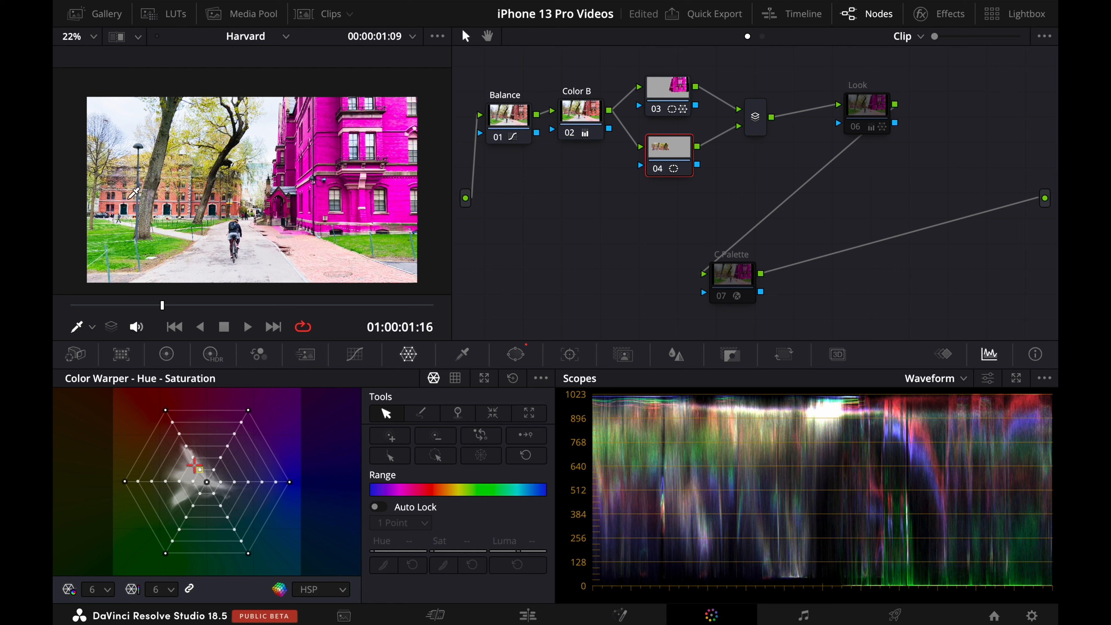
{"action": "left_click", "coordinate": [136, 194]}
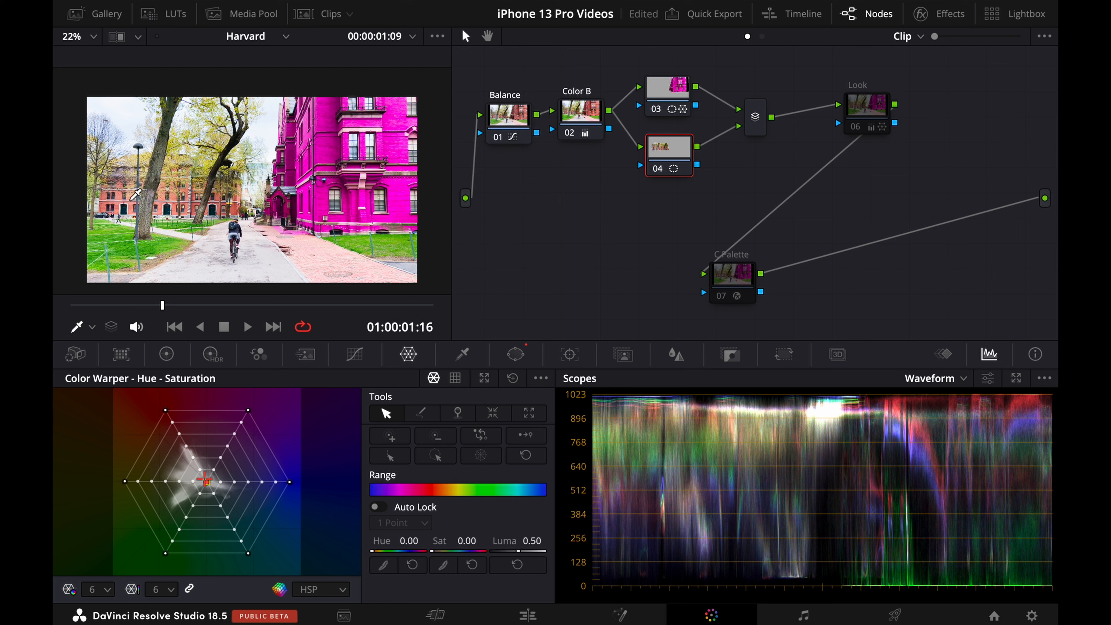
{"action": "left_click_drag", "start_coordinate": [136, 194], "coordinate": [171, 192]}
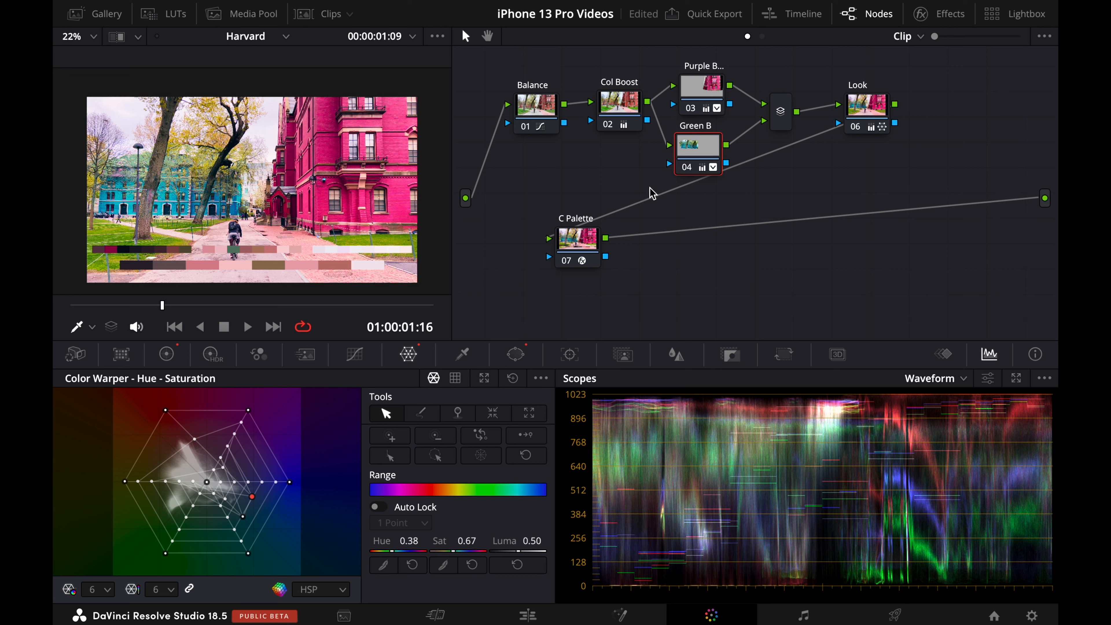
Step: Examine the power window on the Green B node of the finished grade version for reference
{"action": "left_click", "coordinate": [515, 354]}
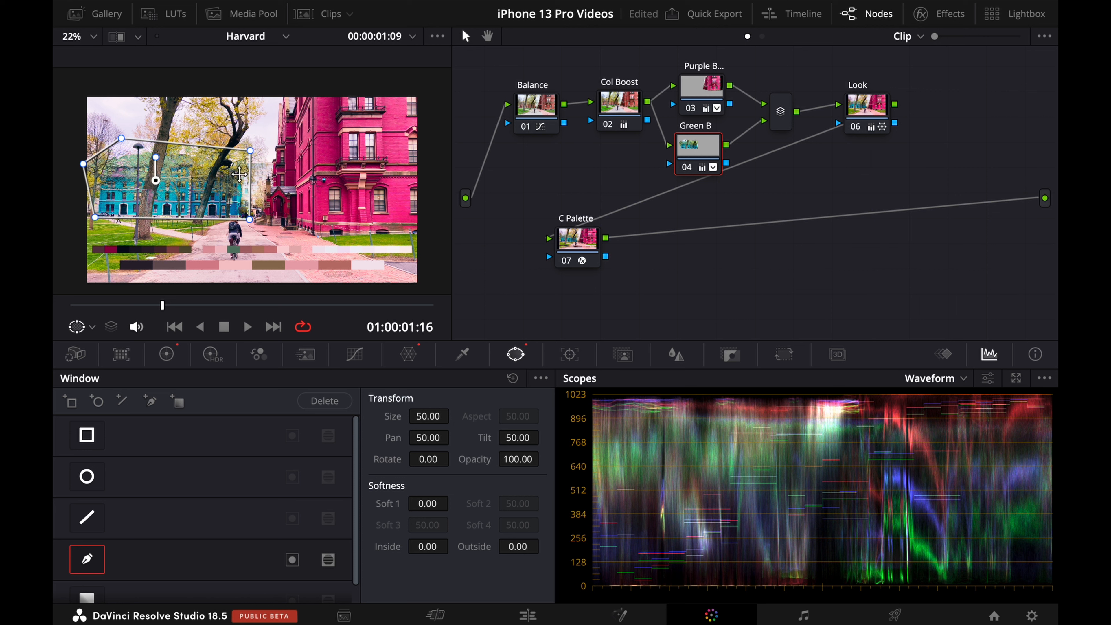
{"action": "left_click_drag", "start_coordinate": [239, 174], "coordinate": [237, 175]}
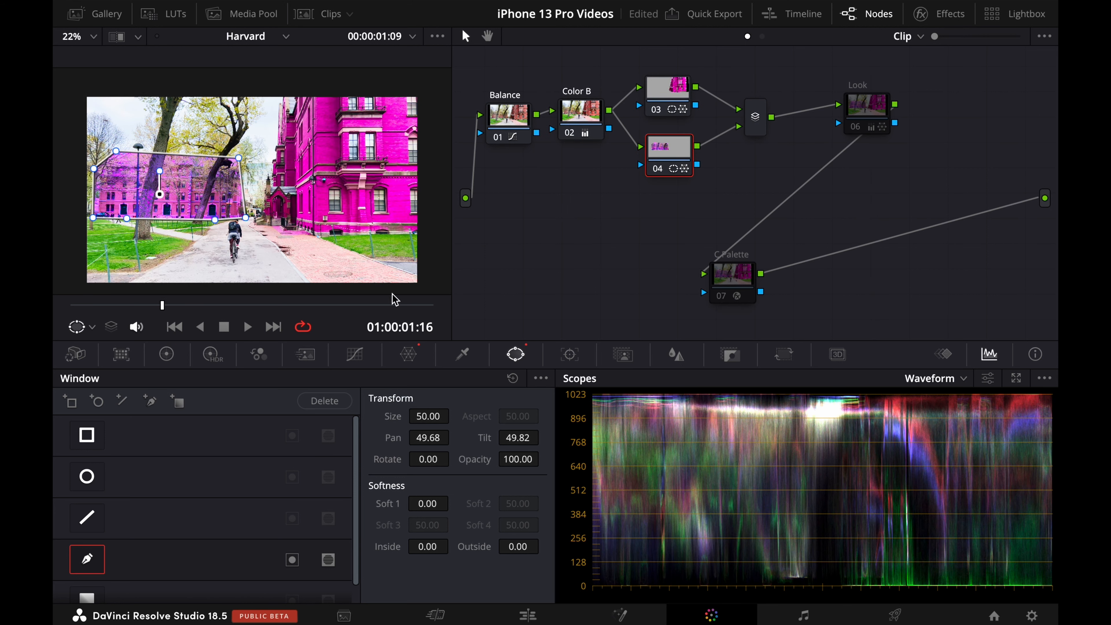
Step: Reset node 04's Color Warper and shift the distant building's brick to teal green at hue 0.54 and saturation 0.54
{"action": "left_click", "coordinate": [408, 354]}
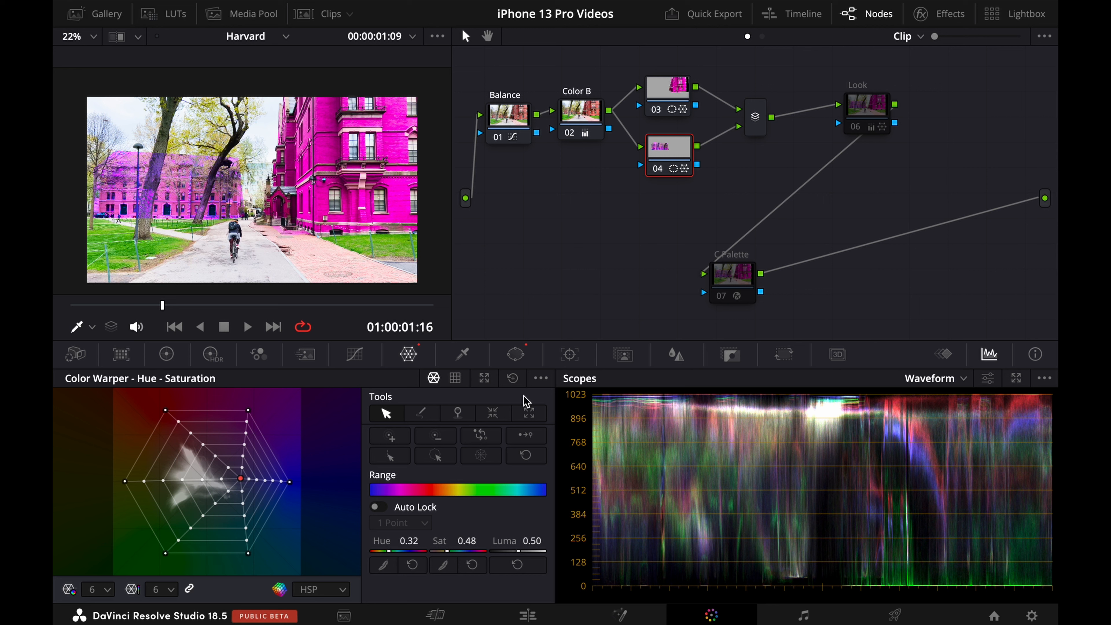
{"action": "left_click", "coordinate": [513, 378]}
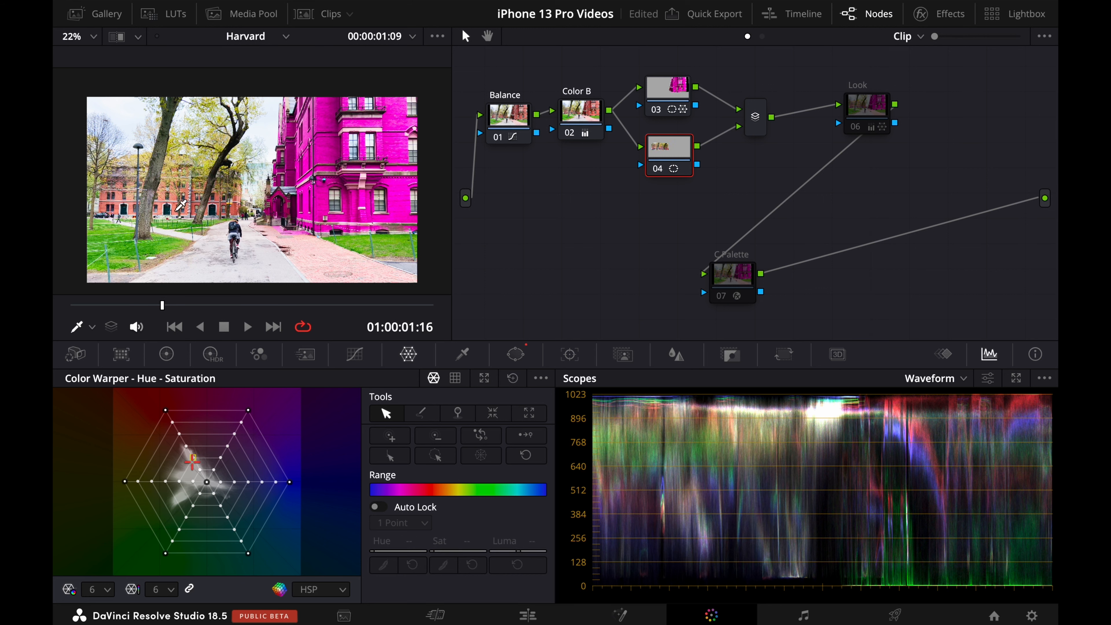
{"action": "left_click", "coordinate": [179, 191]}
{"action": "left_click_drag", "start_coordinate": [179, 191], "coordinate": [179, 153]}
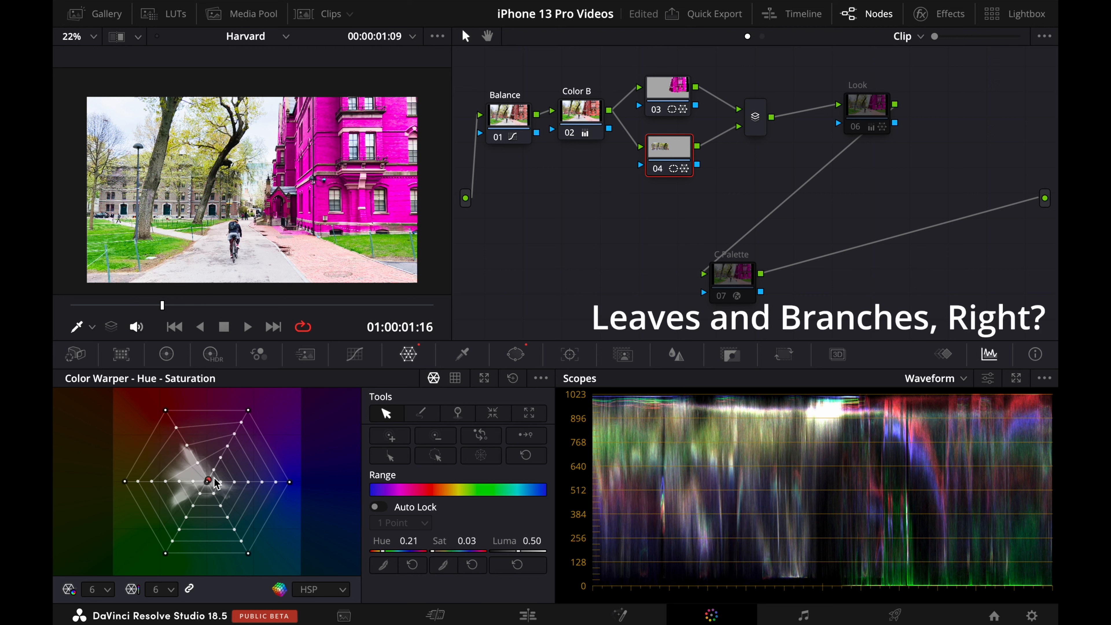
{"action": "left_click_drag", "start_coordinate": [212, 486], "coordinate": [222, 525]}
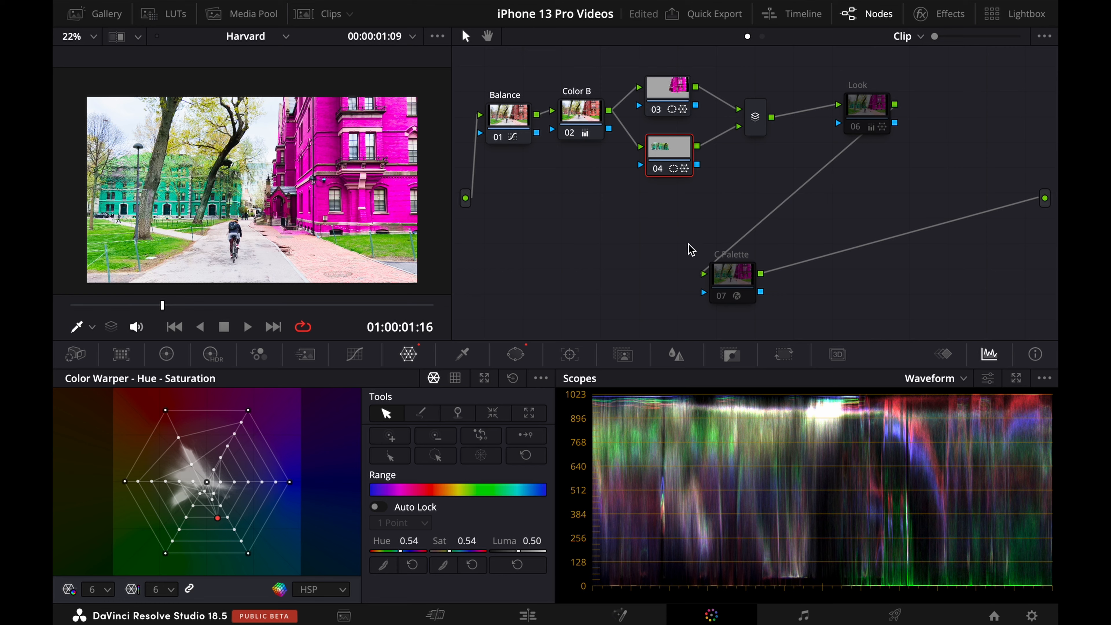
Step: Play the clip to check both recolored buildings against the camera movement
{"action": "key", "text": "space"}
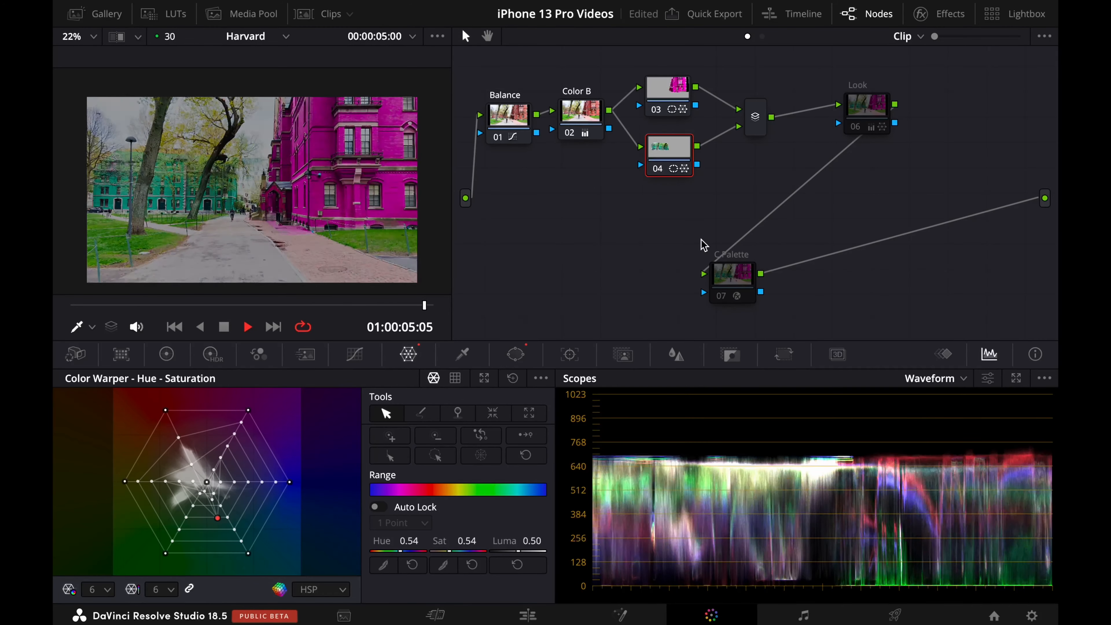
Step: Reshape node 03's power window to follow the magenta building's street-side edge and lower corner, and play the clip to check it
{"action": "key", "text": "space"}
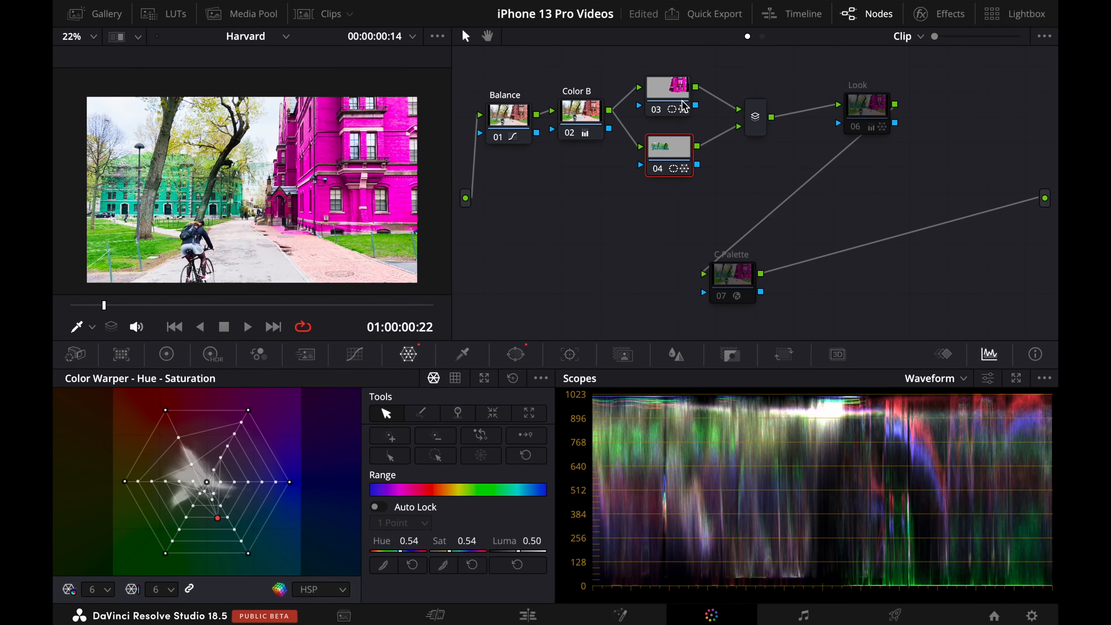
{"action": "left_click", "coordinate": [684, 106]}
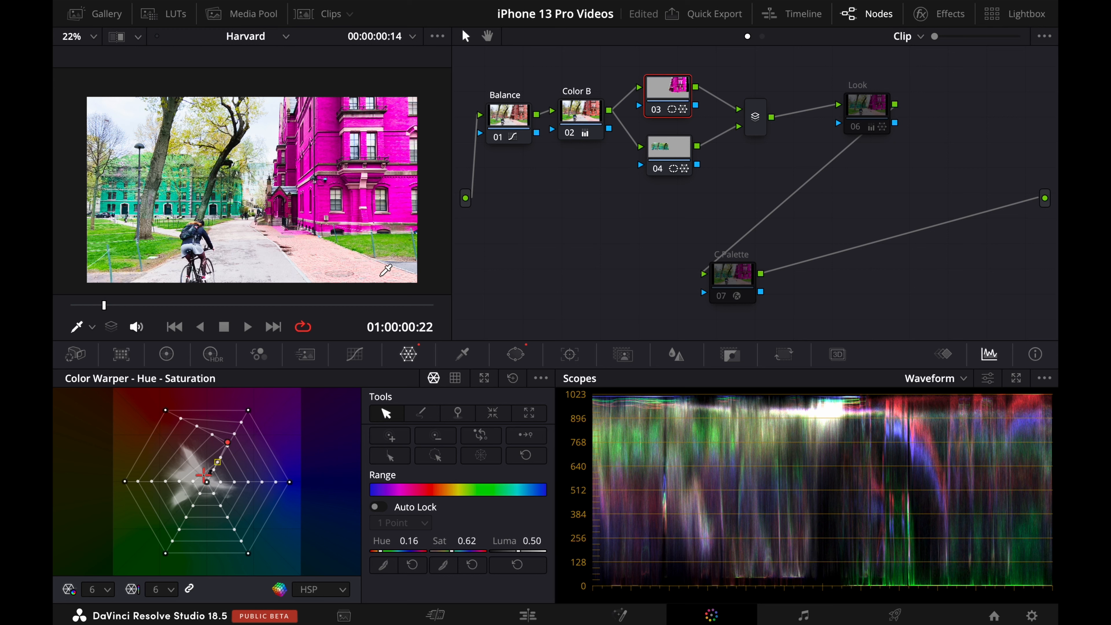
{"action": "left_click", "coordinate": [523, 358]}
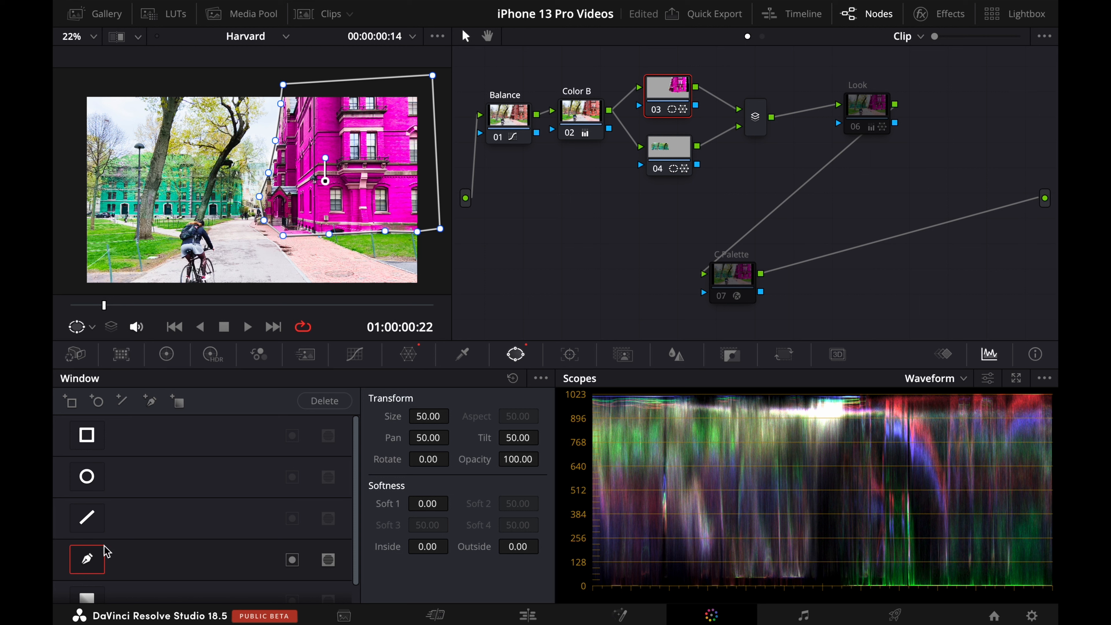
{"action": "mouse_move", "coordinate": [284, 237]}
{"action": "left_mouse_down"}
{"action": "mouse_move", "coordinate": [292, 229]}
{"action": "mouse_move", "coordinate": [281, 225]}
{"action": "left_mouse_up"}
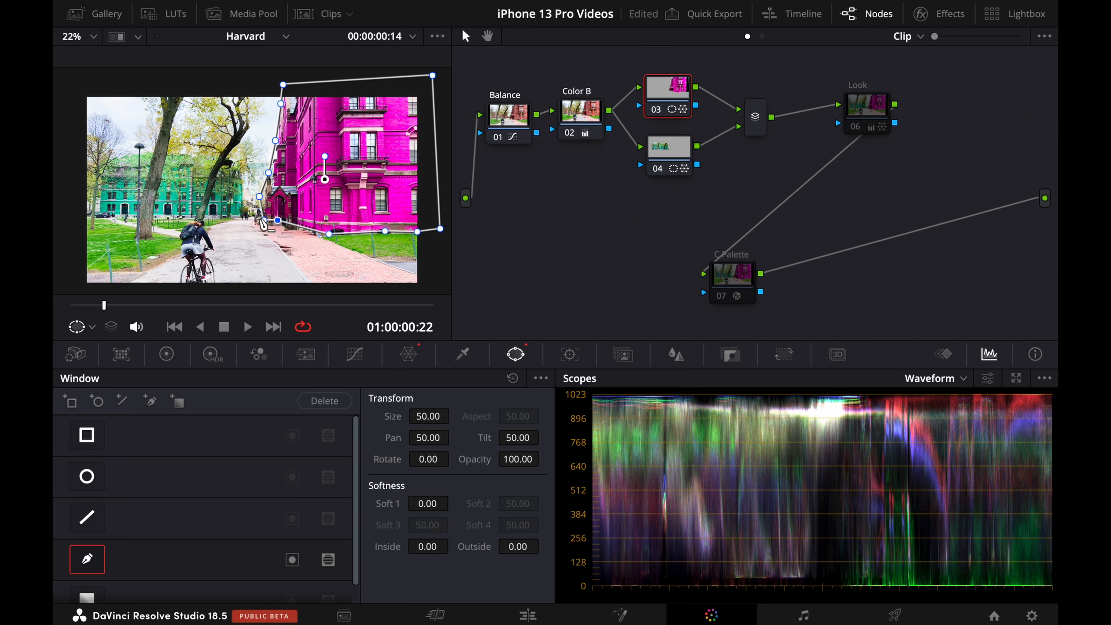
{"action": "left_click_drag", "start_coordinate": [263, 219], "coordinate": [265, 174]}
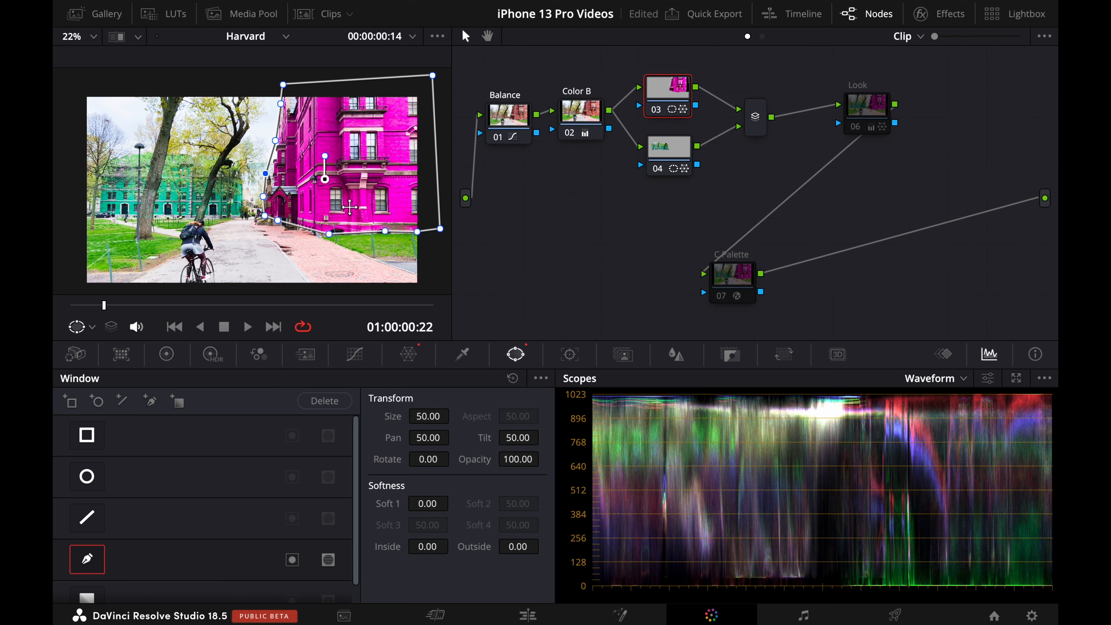
{"action": "left_click_drag", "start_coordinate": [280, 104], "coordinate": [278, 106]}
{"action": "key", "text": "space"}
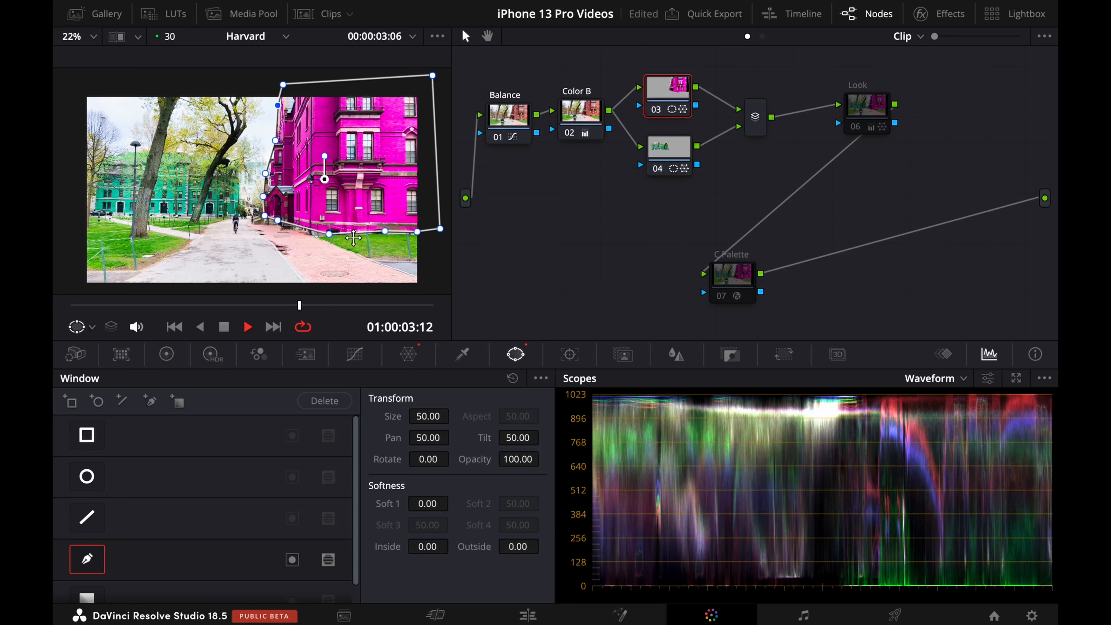
{"action": "key", "text": "space"}
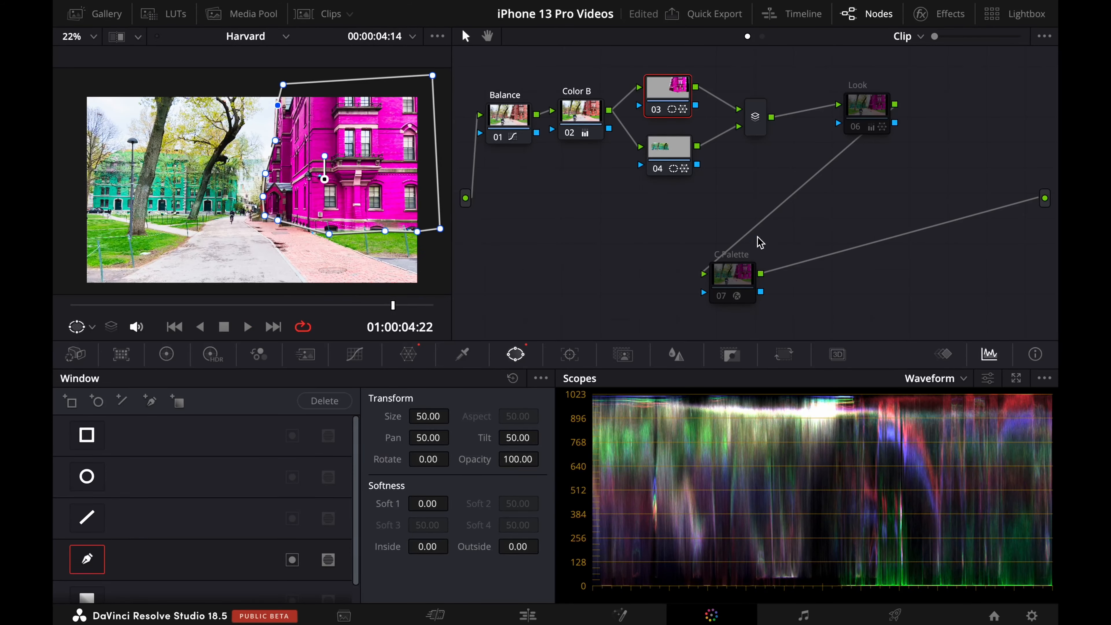
Step: Label node 03 Magenta B and node 04 Green B, and move node 04 lower in the node graph
{"action": "right_click", "coordinate": [661, 93]}
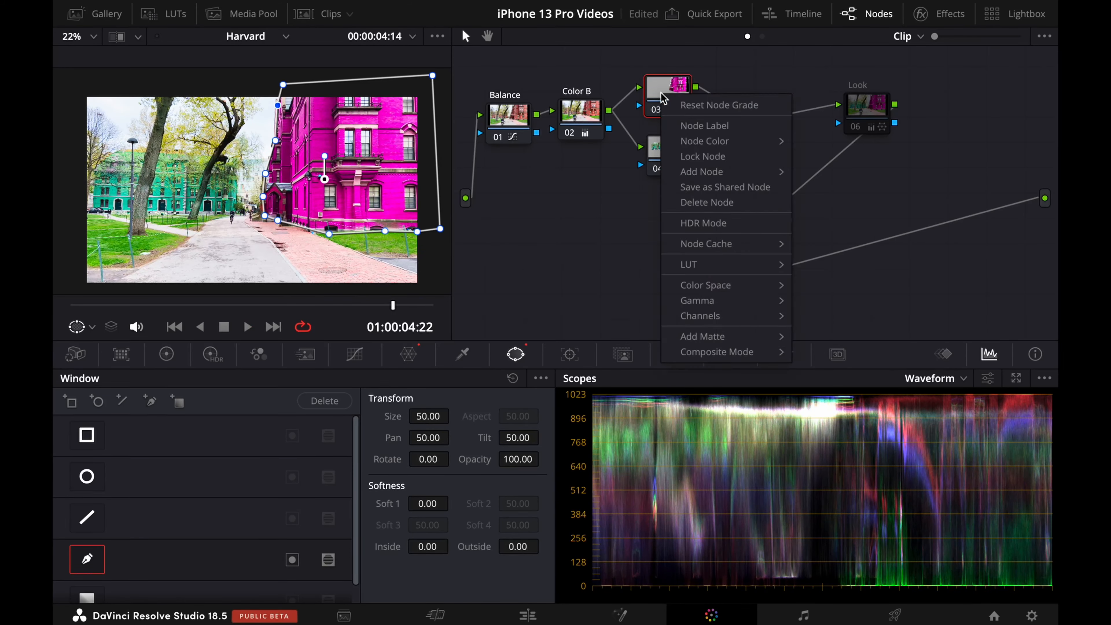
{"action": "left_click", "coordinate": [711, 129]}
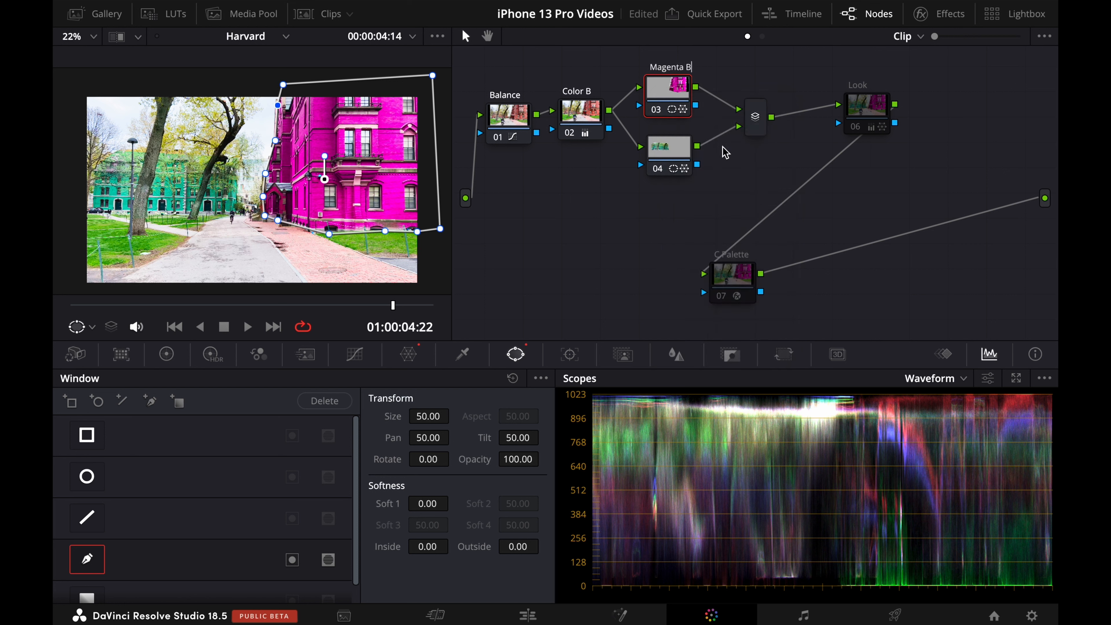
{"action": "left_click", "coordinate": [680, 152]}
{"action": "right_click", "coordinate": [677, 154]}
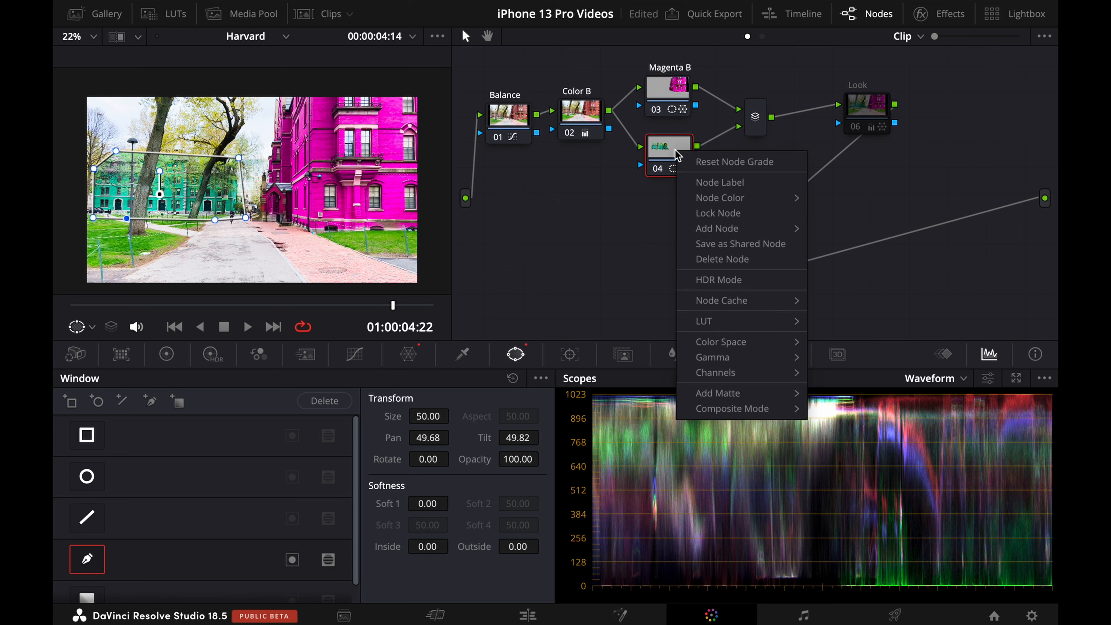
{"action": "left_click", "coordinate": [697, 187]}
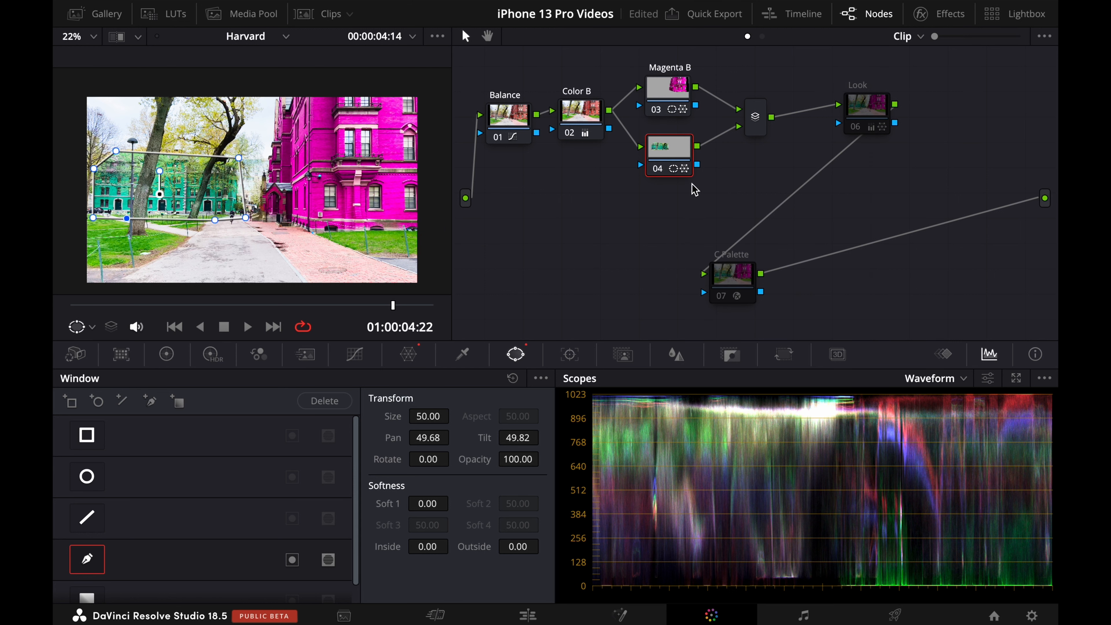
{"action": "type", "text": "G"}
{"action": "key", "text": "Return"}
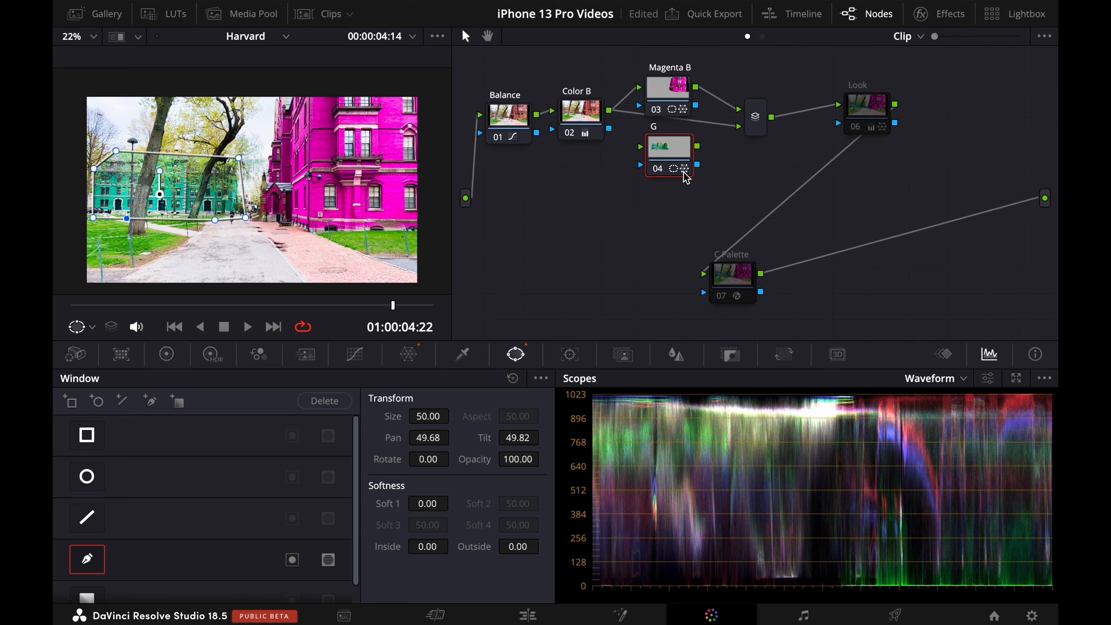
{"action": "key", "text": "super+z"}
{"action": "left_click_drag", "start_coordinate": [674, 150], "coordinate": [668, 179]}
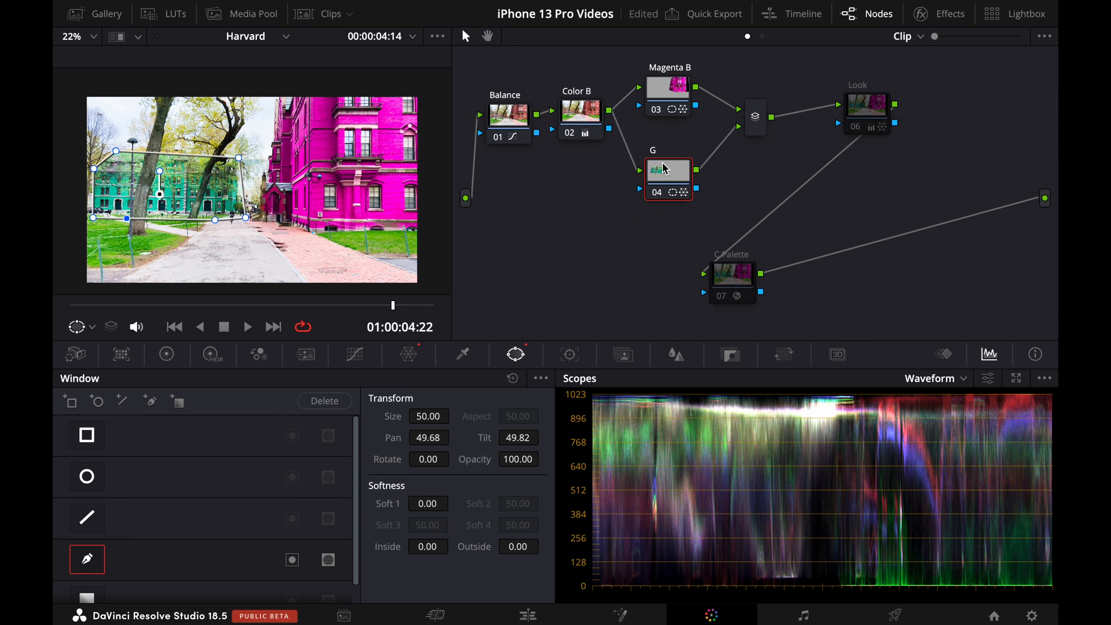
{"action": "right_click", "coordinate": [669, 178]}
{"action": "left_click", "coordinate": [700, 209]}
{"action": "left_click", "coordinate": [891, 186]}
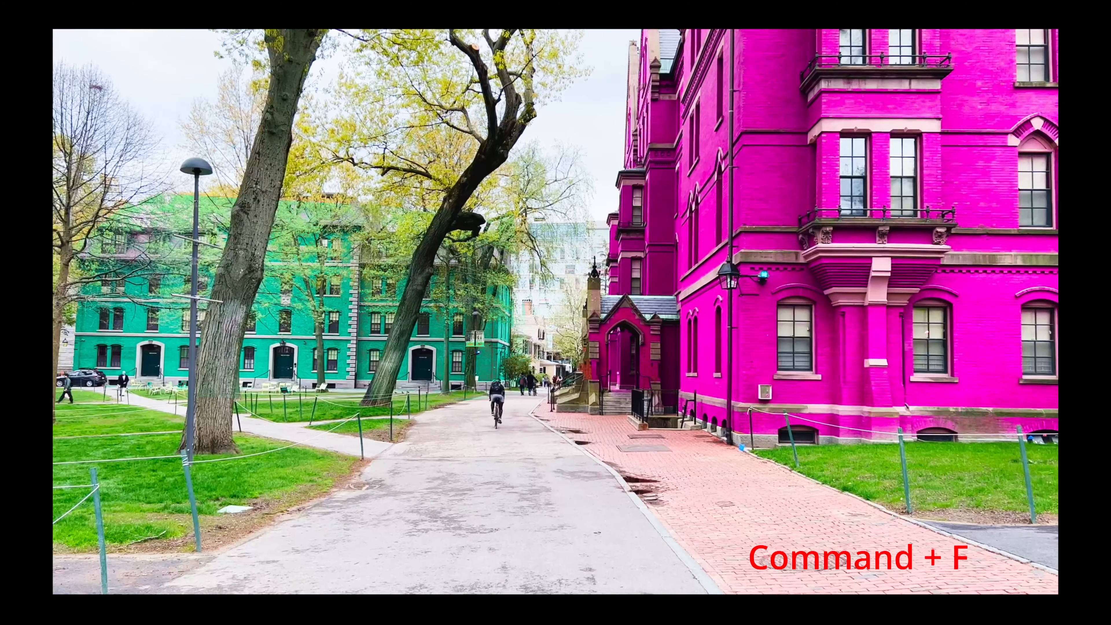
Step: Leave the full-screen preview and enable the Look node after moving it closer to the layer mixer
{"action": "key", "text": "super+f"}
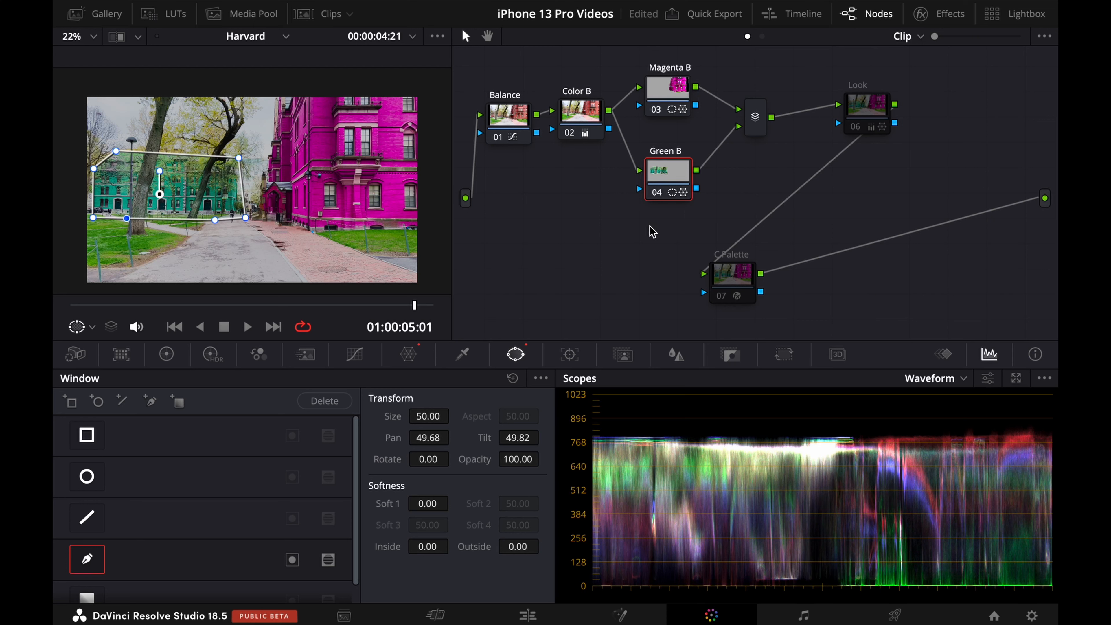
{"action": "left_click_drag", "start_coordinate": [855, 120], "coordinate": [833, 127]}
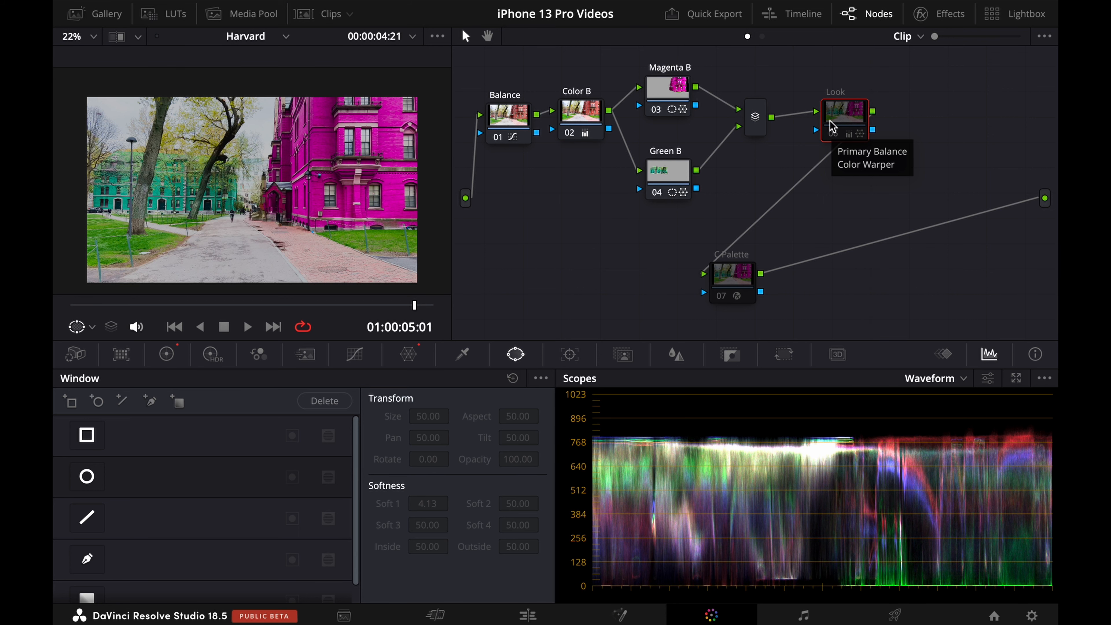
{"action": "key", "text": "super+d"}
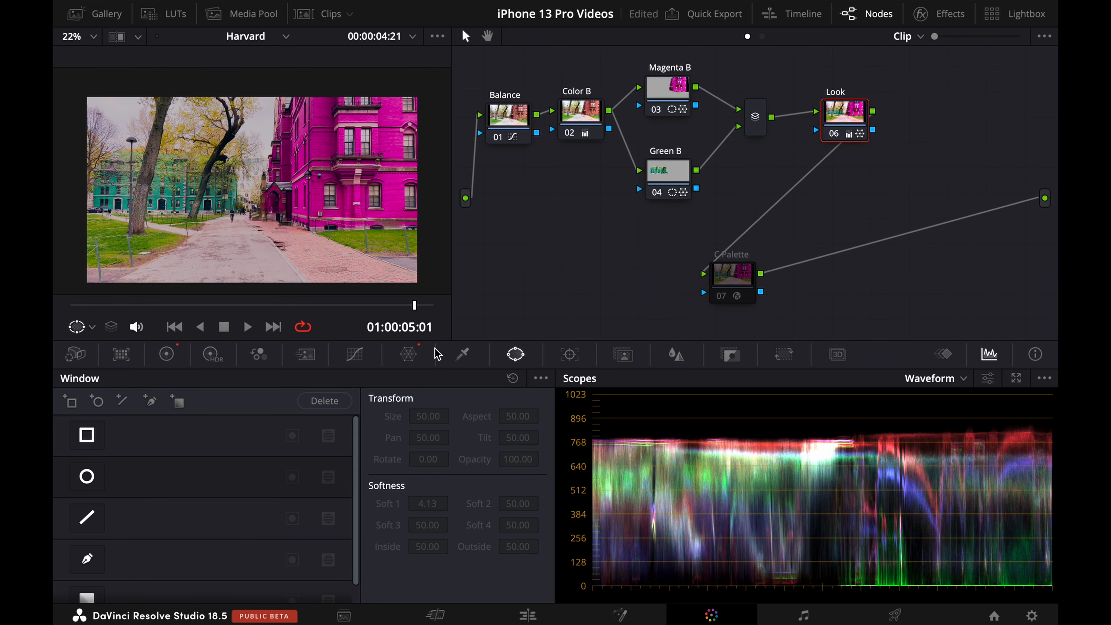
Step: Widen the viewer area and reset the Look node's Color Warper, keeping its node next to the layer mixer
{"action": "left_click_drag", "start_coordinate": [452, 340], "coordinate": [532, 435]}
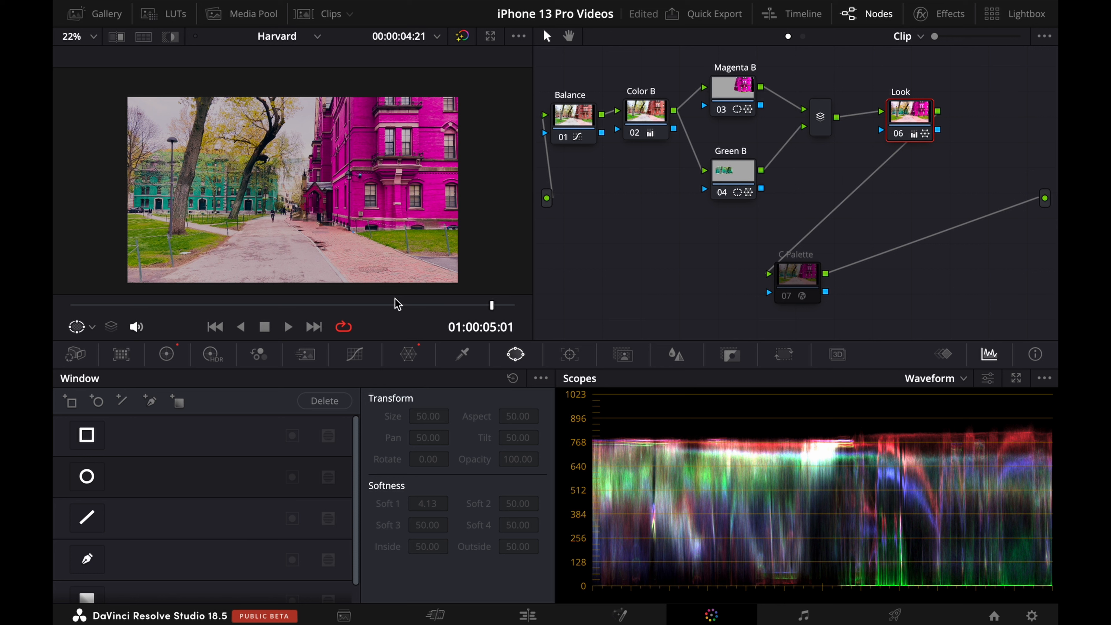
{"action": "mouse_move", "coordinate": [898, 131]}
{"action": "left_mouse_down"}
{"action": "mouse_move", "coordinate": [859, 106]}
{"action": "mouse_move", "coordinate": [884, 129]}
{"action": "left_mouse_up"}
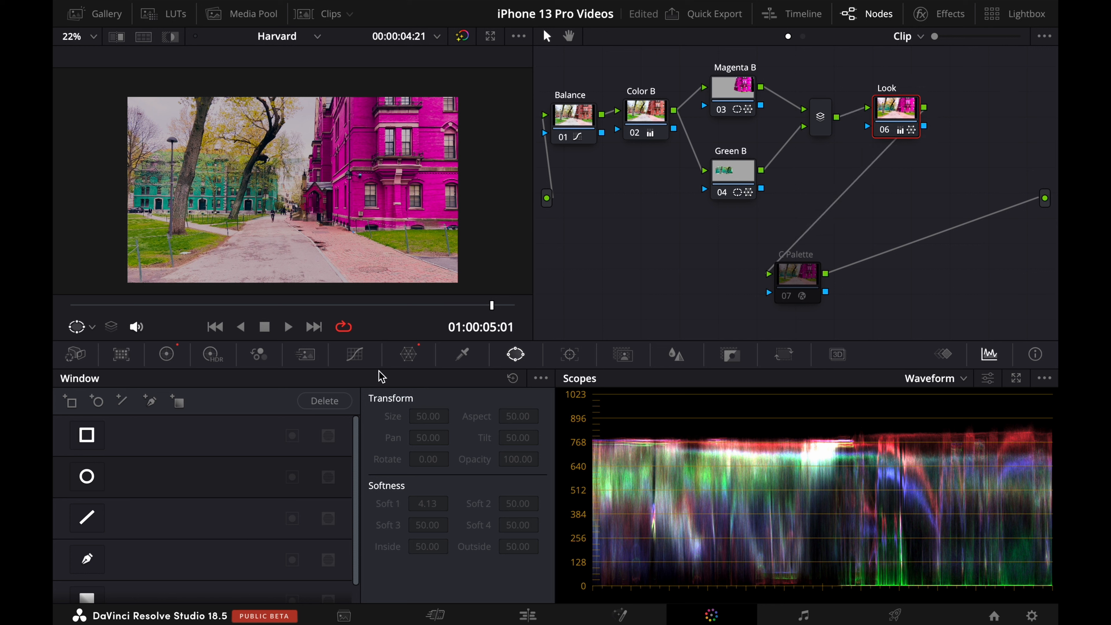
{"action": "left_click", "coordinate": [166, 358]}
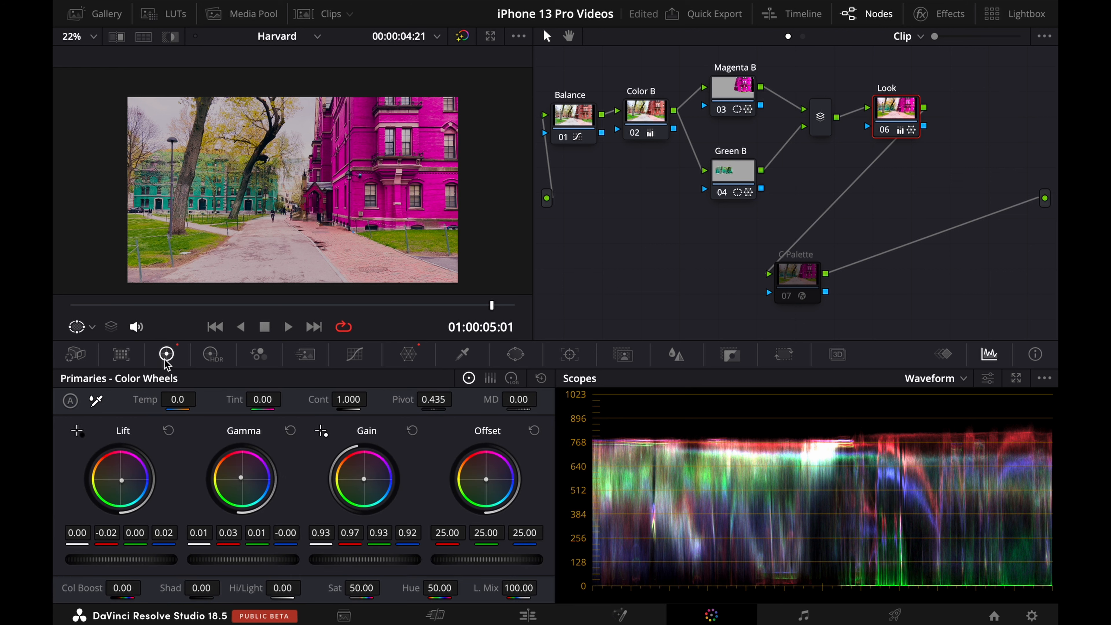
{"action": "left_click", "coordinate": [416, 355]}
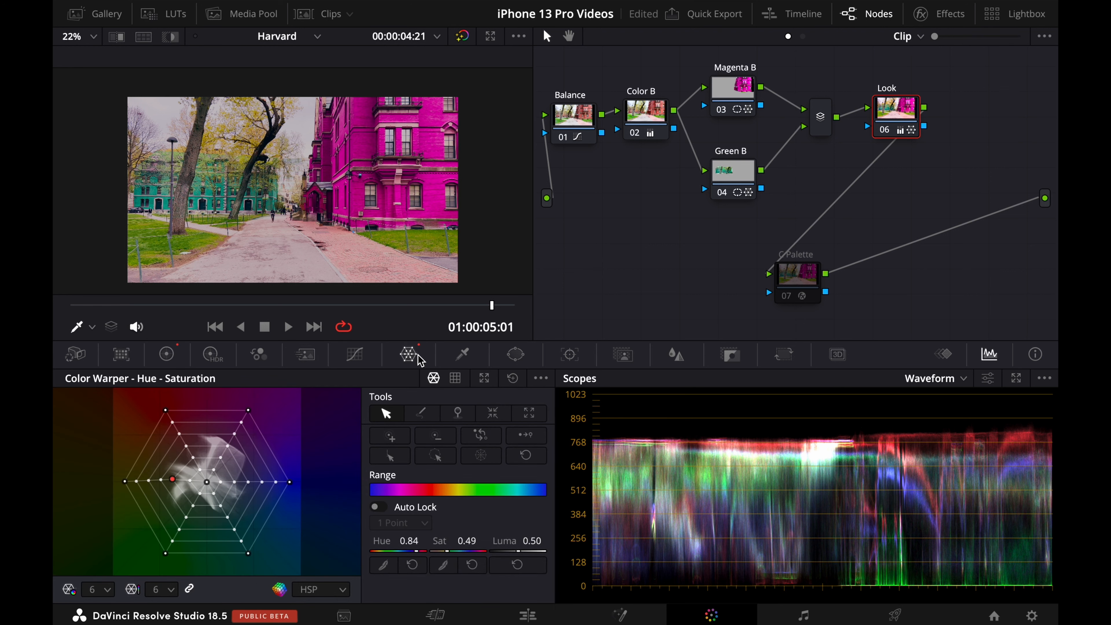
{"action": "left_click", "coordinate": [511, 379]}
{"action": "left_click_drag", "start_coordinate": [888, 109], "coordinate": [886, 112]}
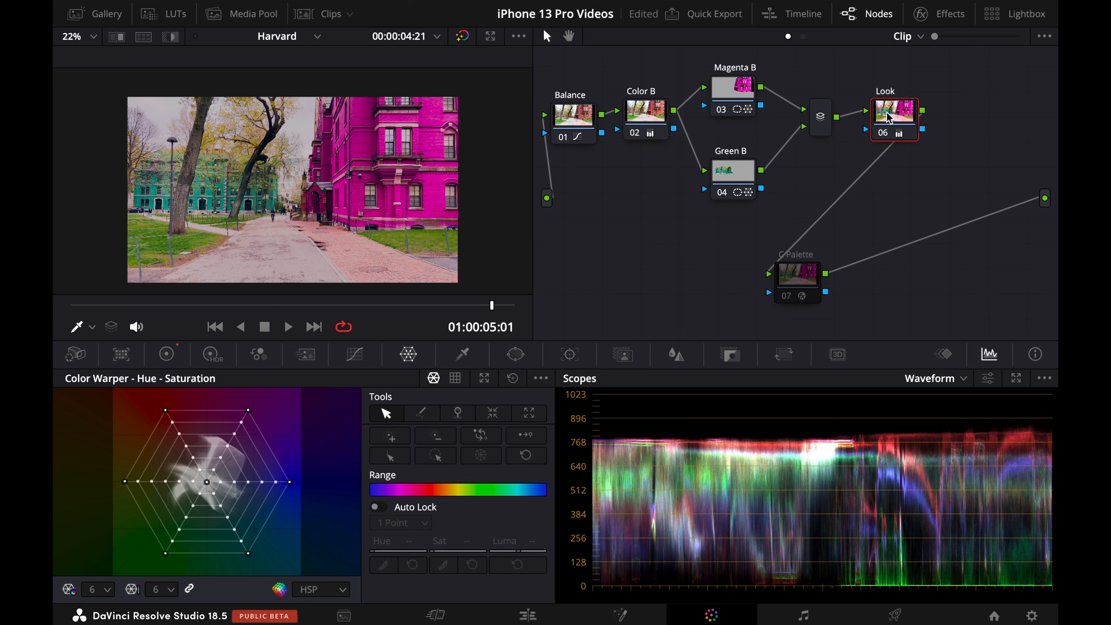
Step: Raise the Look node's master gamma to 0.02 in the primary color wheels
{"action": "left_click", "coordinate": [166, 354]}
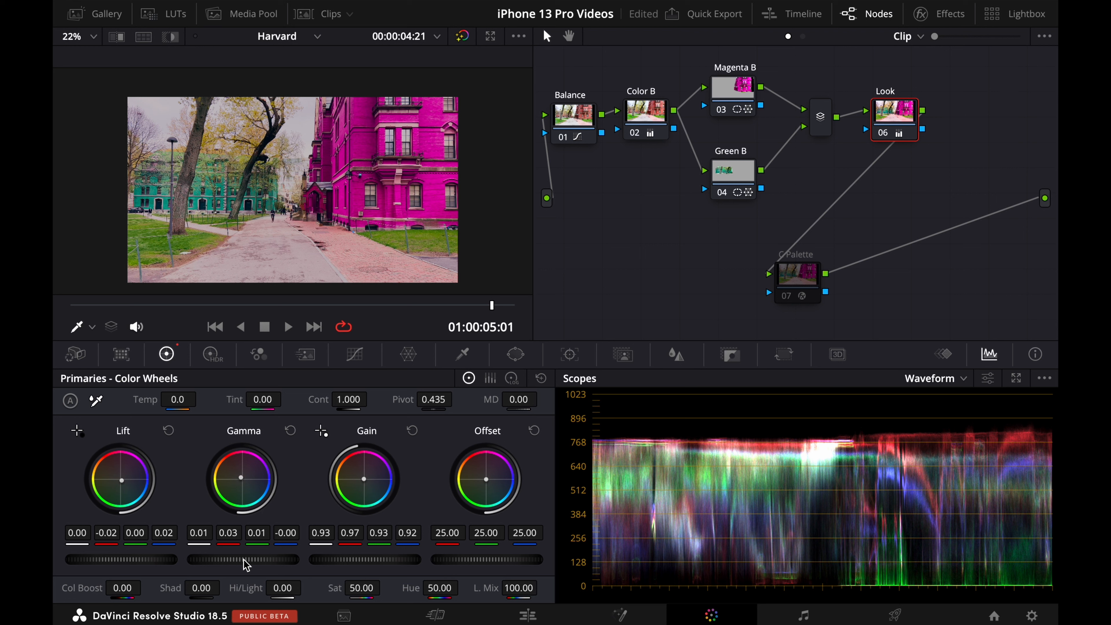
{"action": "left_click_drag", "start_coordinate": [248, 564], "coordinate": [309, 566]}
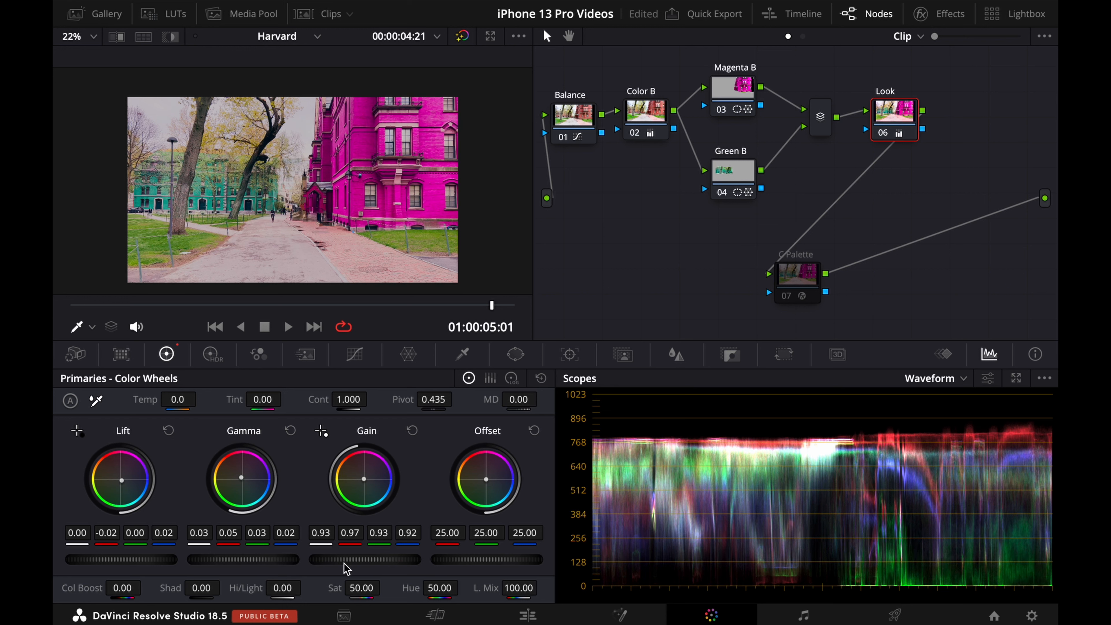
{"action": "key", "text": "ctrl+z"}
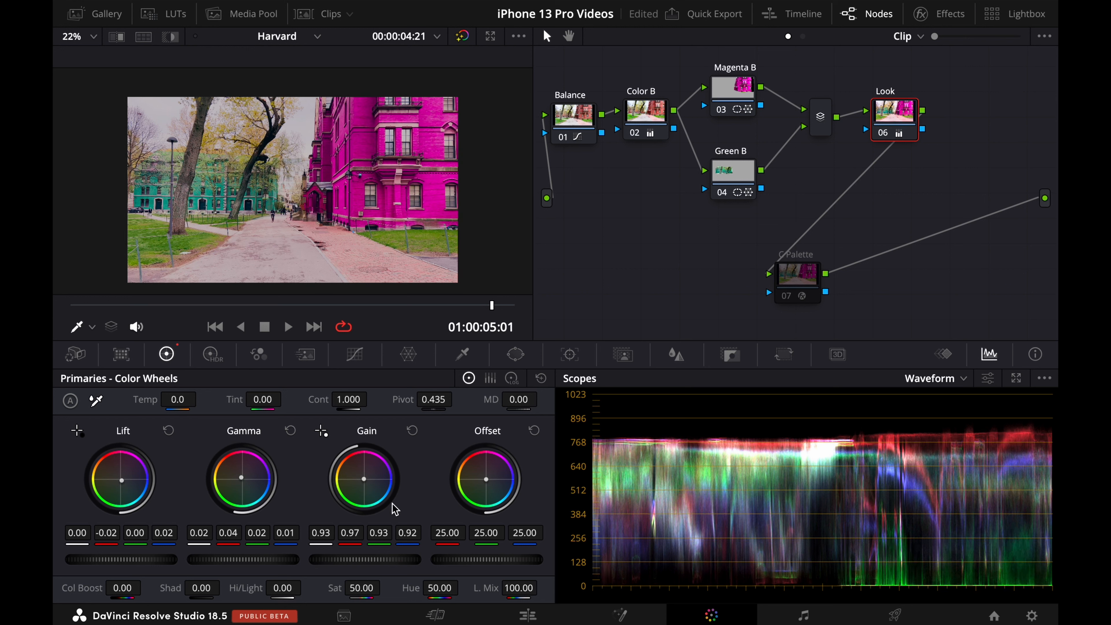
{"action": "left_click_drag", "start_coordinate": [902, 116], "coordinate": [900, 114]}
Step: At timecode 01:00:03:06, lower the Look node's master gain to 0.83 and raise its master lift to 0.02
{"action": "left_click_drag", "start_coordinate": [492, 305], "coordinate": [336, 329]}
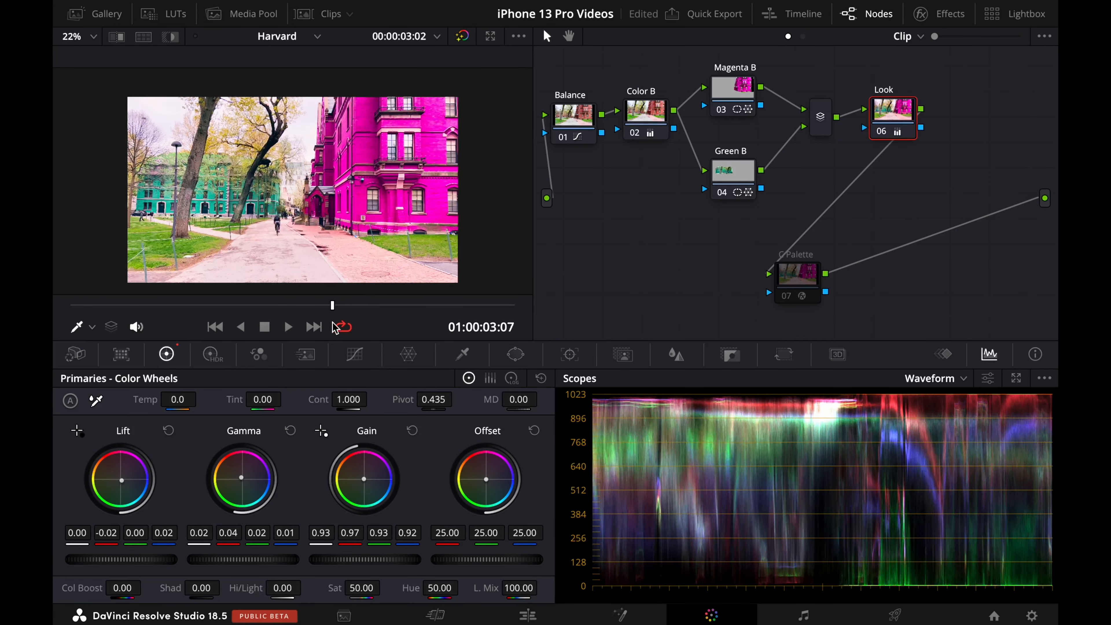
{"action": "key", "text": "space"}
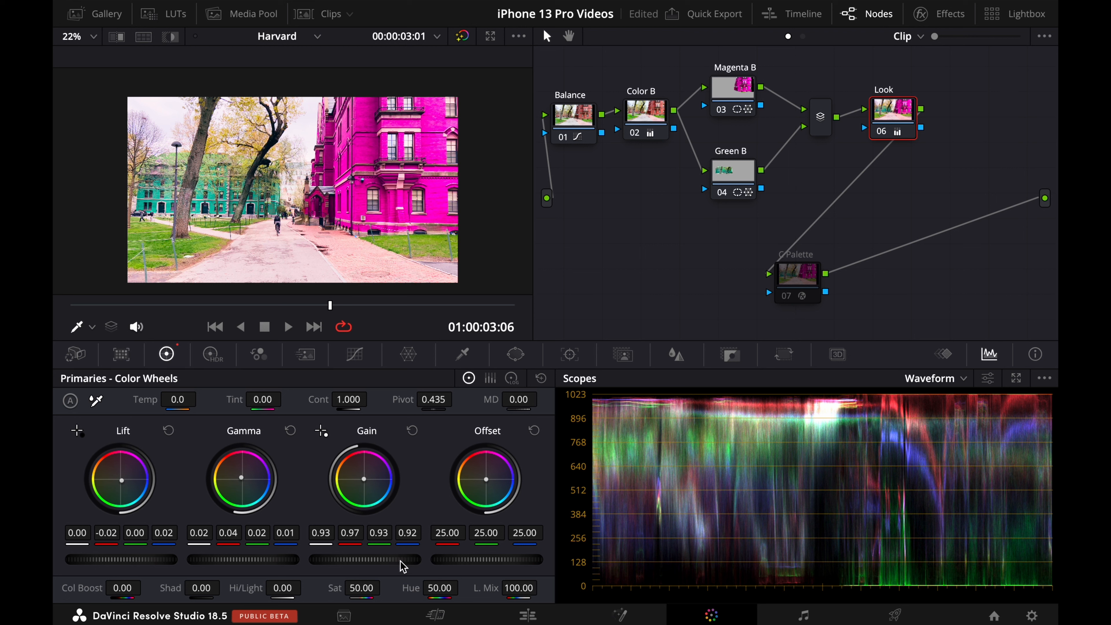
{"action": "left_click_drag", "start_coordinate": [402, 564], "coordinate": [335, 568]}
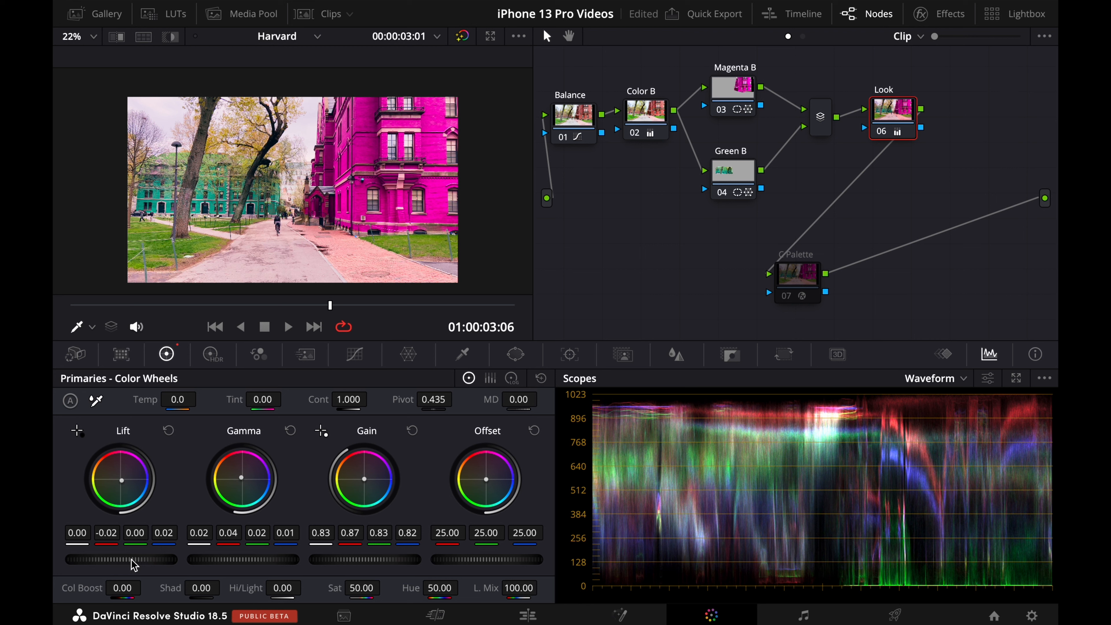
{"action": "mouse_move", "coordinate": [137, 565]}
{"action": "left_mouse_down"}
{"action": "mouse_move", "coordinate": [171, 563]}
{"action": "mouse_move", "coordinate": [150, 563]}
{"action": "left_mouse_up"}
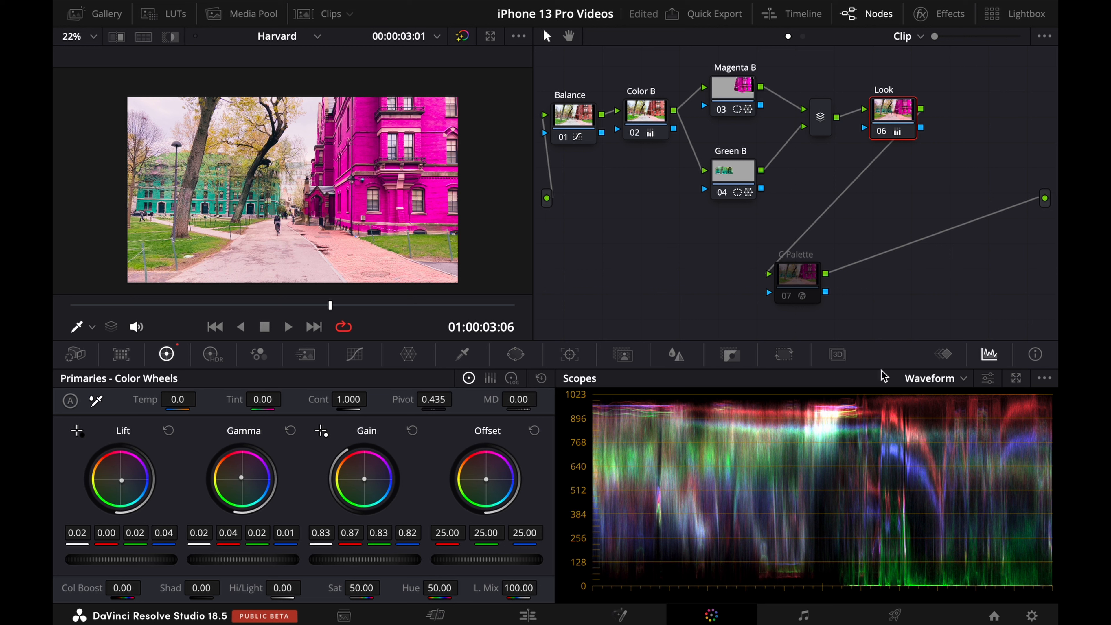
Step: Switch the scopes to Parade and set the Look node's green lift to 0.04
{"action": "left_click", "coordinate": [930, 378]}
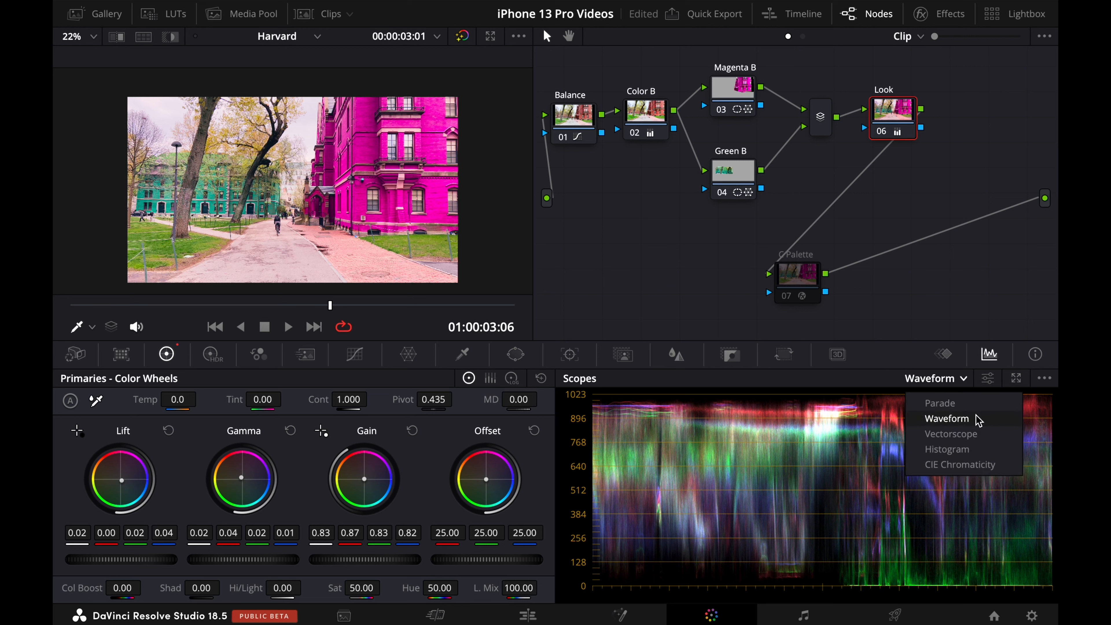
{"action": "left_click", "coordinate": [968, 405]}
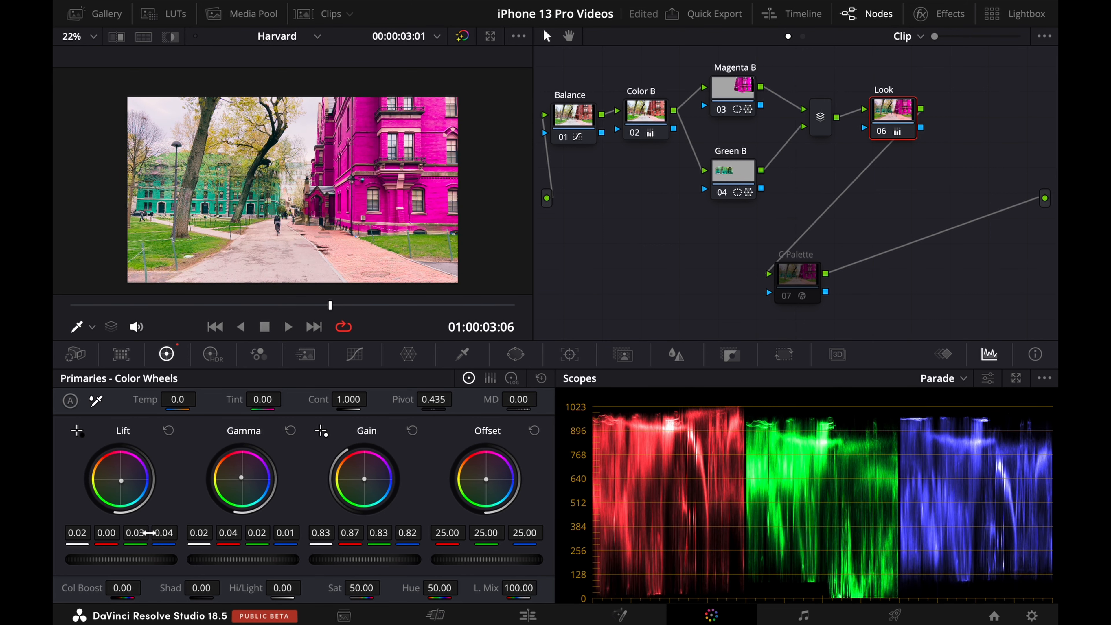
{"action": "left_click_drag", "start_coordinate": [149, 532], "coordinate": [155, 532]}
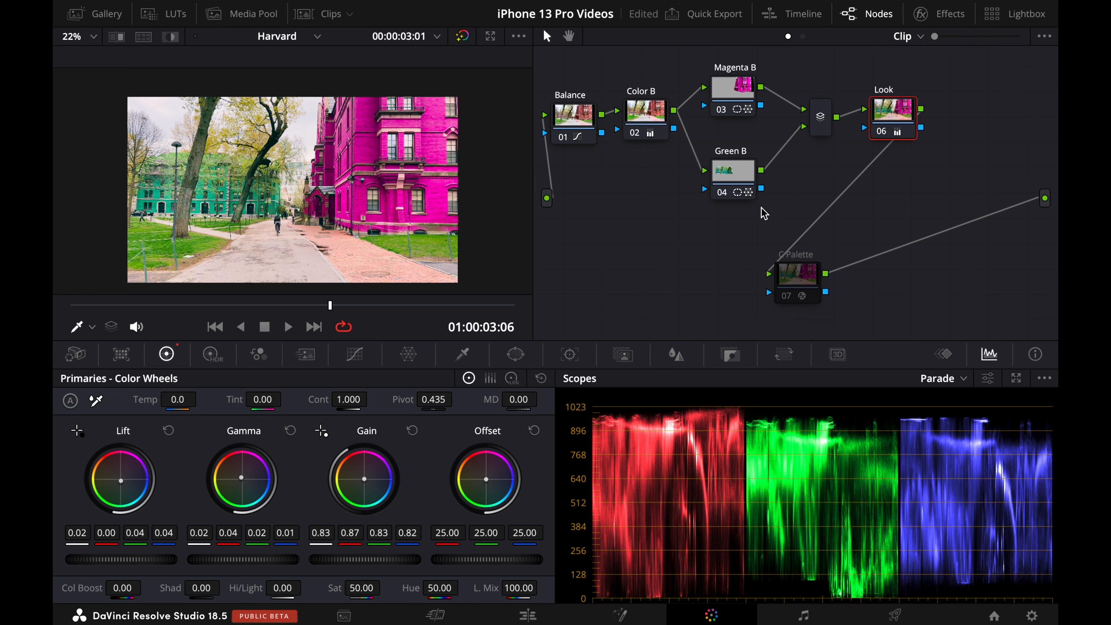
Step: Toggle the Look node off and on repeatedly to compare the image with and without it
{"action": "key", "text": "ctrl+d"}
{"action": "key", "text": "ctrl+d"}
{"action": "key", "text": "super+d"}
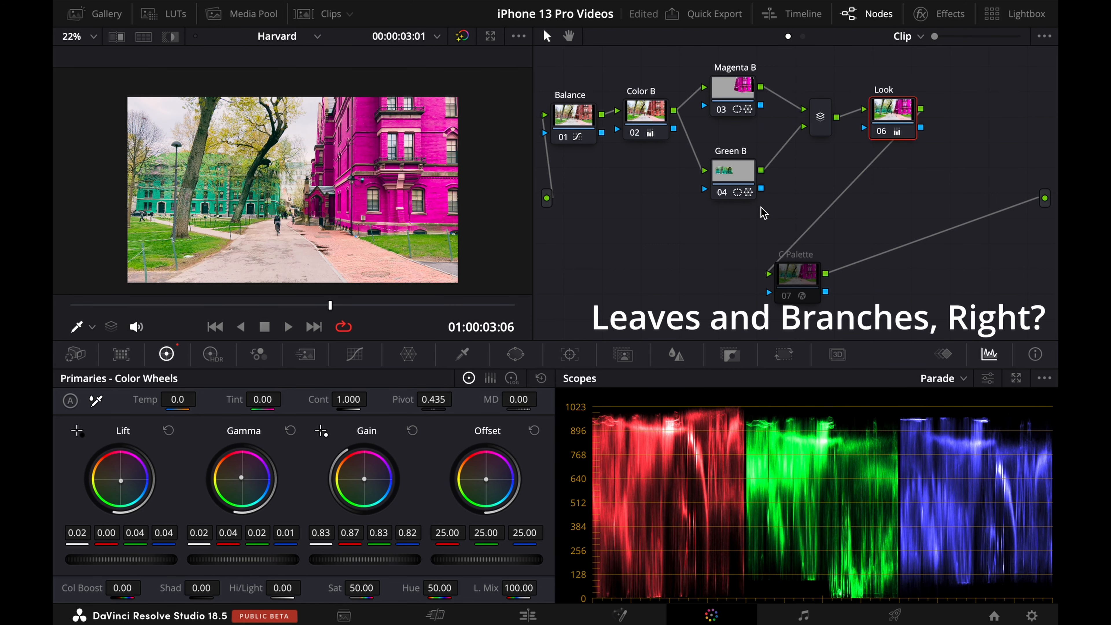
{"action": "key", "text": "super+d"}
{"action": "key", "text": "super+d"}
{"action": "key", "text": "super+d"}
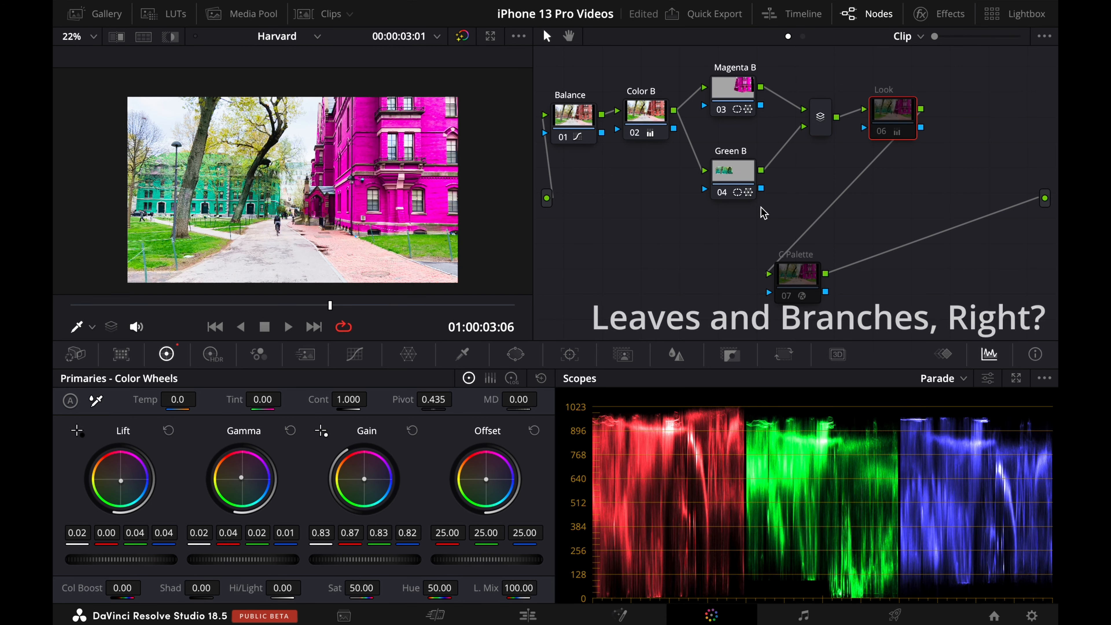
{"action": "key", "text": "super+d"}
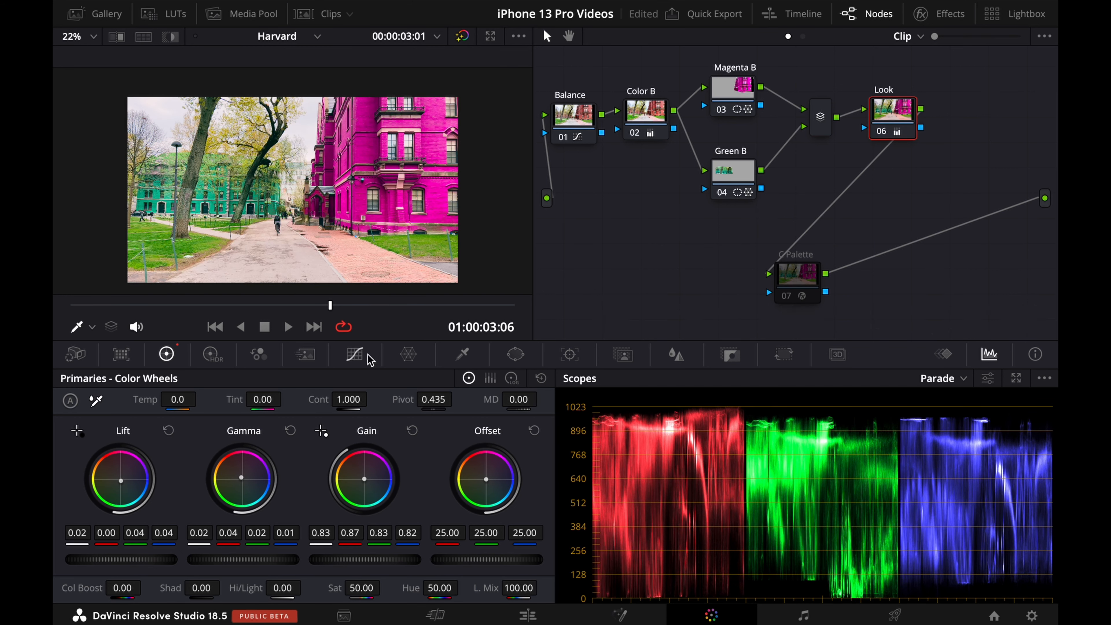
Step: On the Look node's custom curve, raise the black point slightly, add a shadow anchor point, and lift the upper midtones with a second point
{"action": "left_click", "coordinate": [354, 355]}
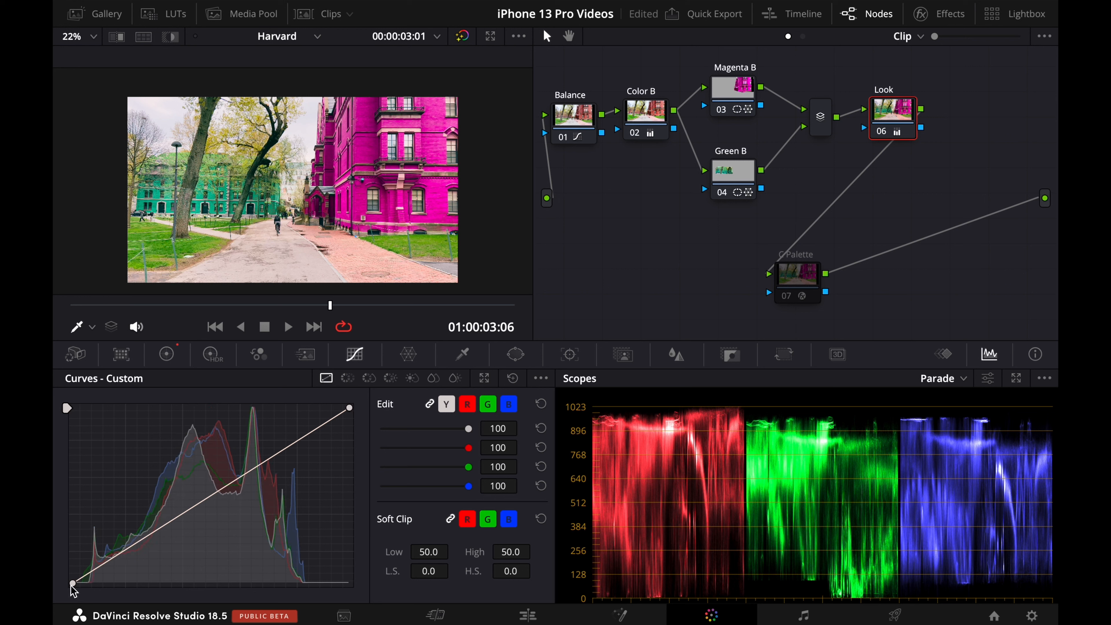
{"action": "left_click_drag", "start_coordinate": [73, 584], "coordinate": [73, 575]}
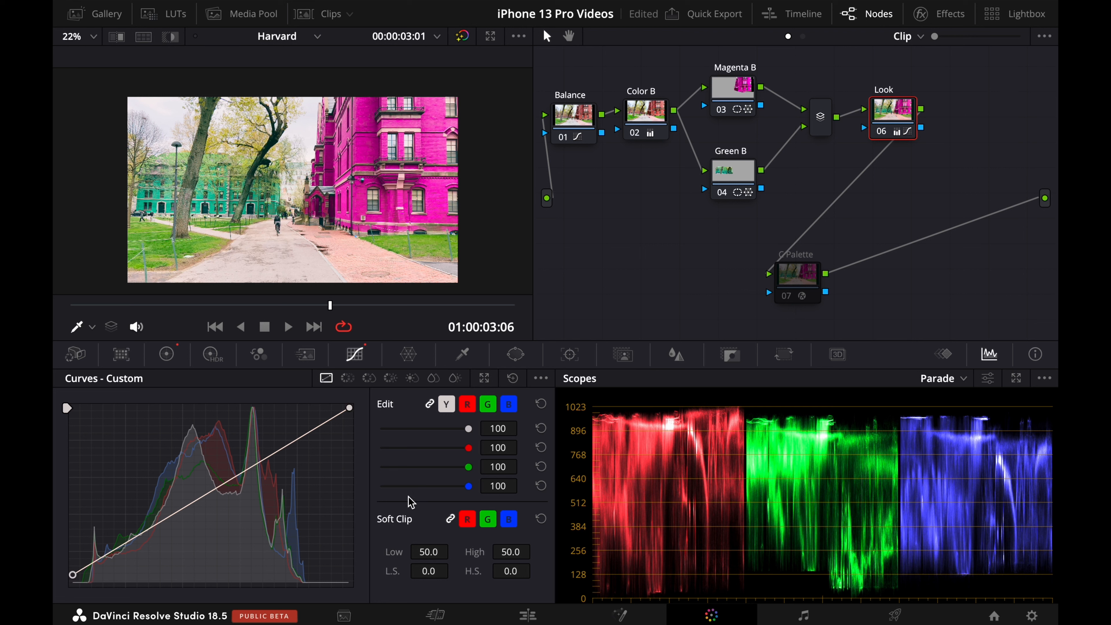
{"action": "left_click", "coordinate": [119, 552]}
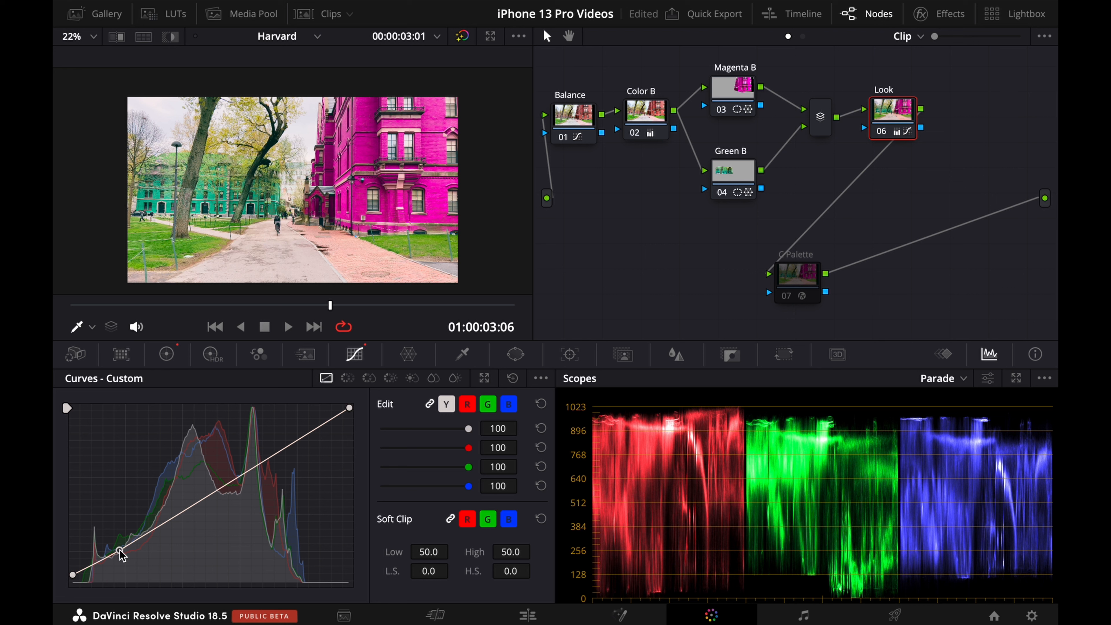
{"action": "left_click", "coordinate": [250, 463]}
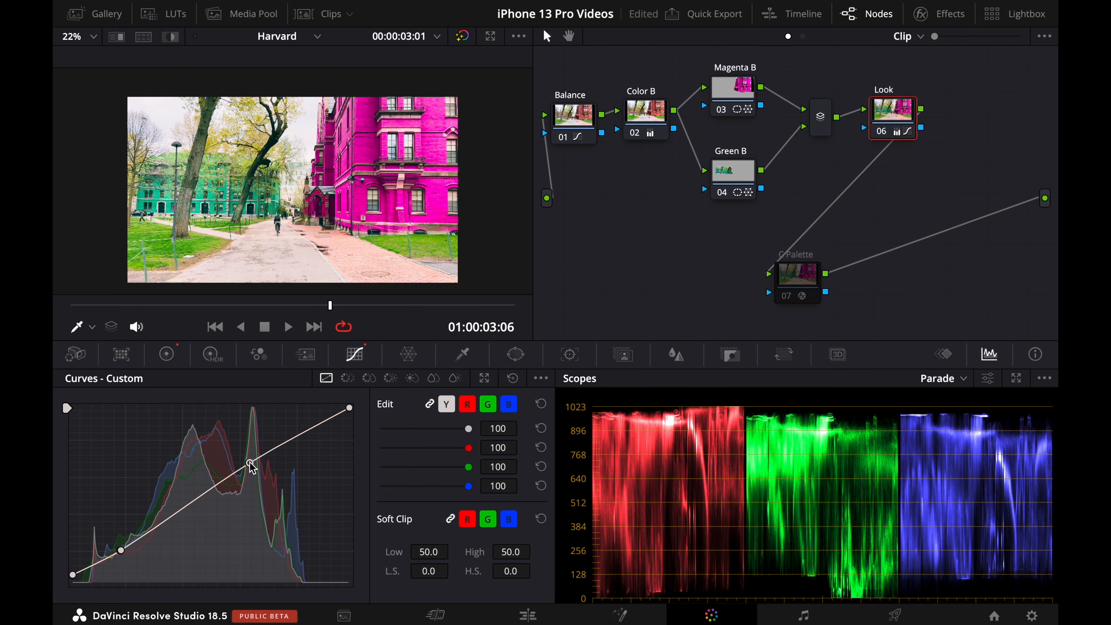
{"action": "left_click_drag", "start_coordinate": [251, 463], "coordinate": [254, 463]}
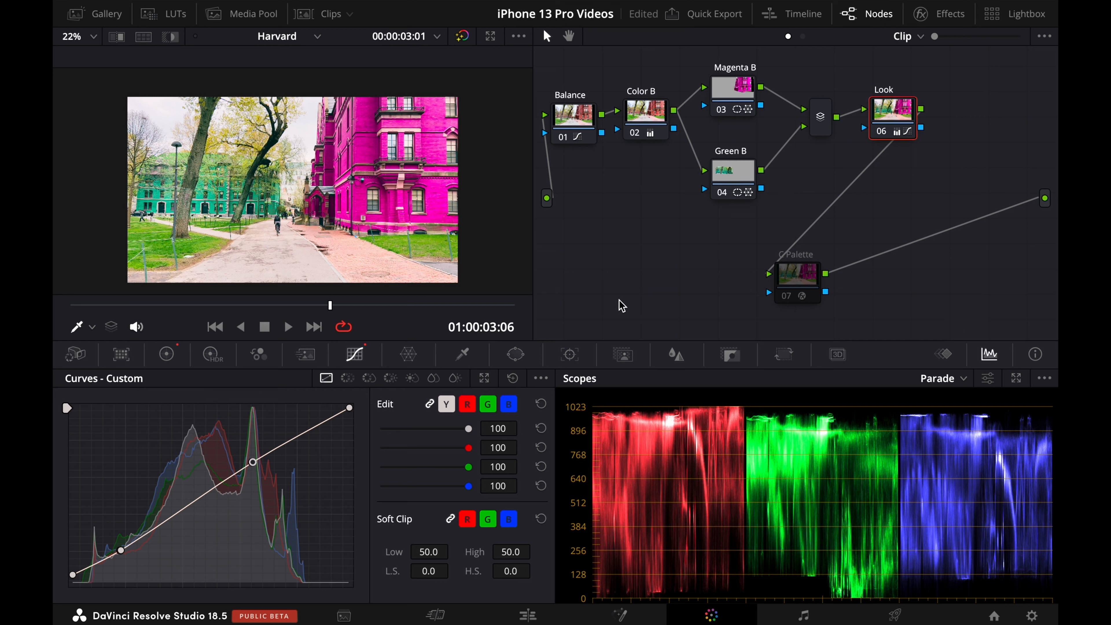
Step: Play the clip full screen and compare the current grade with the ungraded version and the earlier purple-building version
{"action": "key", "text": "super+f"}
{"action": "key", "text": "space"}
{"action": "key", "text": "space"}
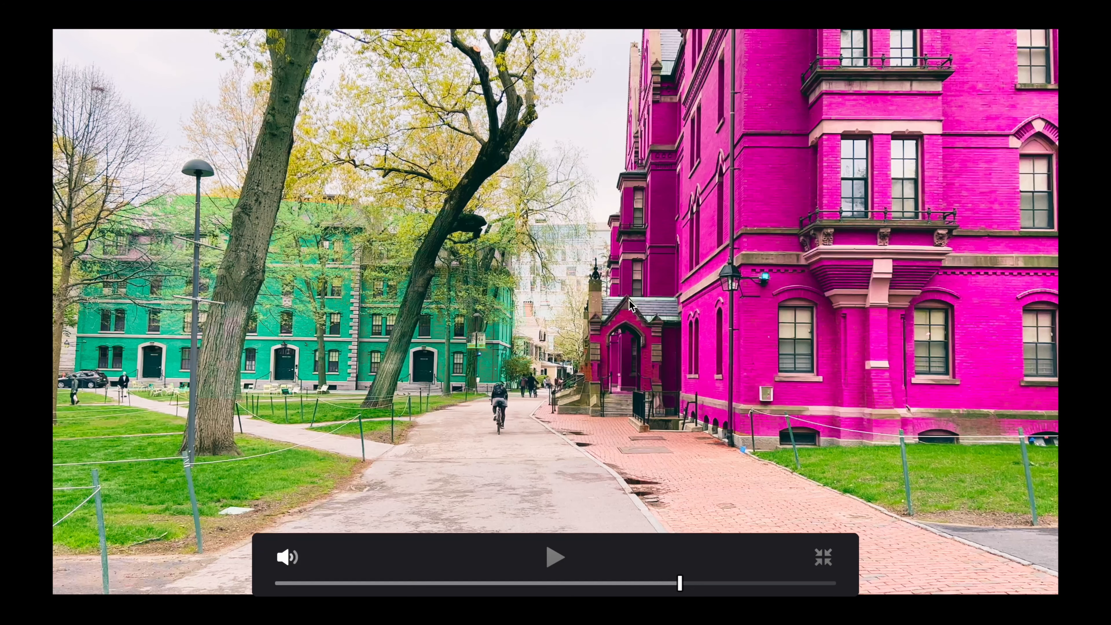
{"action": "key", "text": "super+f"}
{"action": "key", "text": "shift+d"}
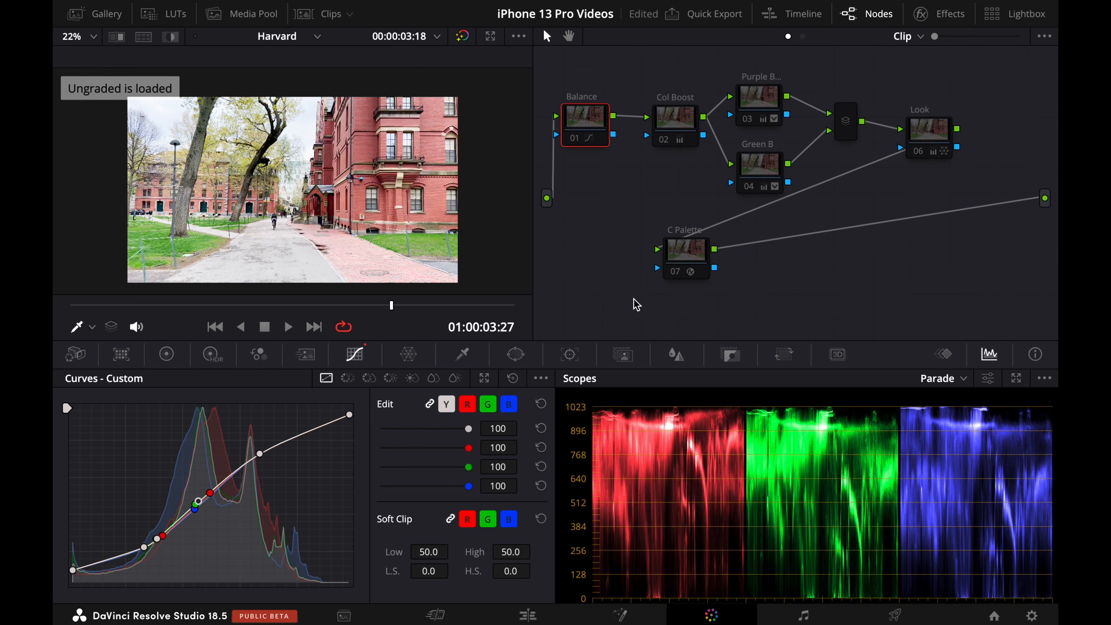
{"action": "key", "text": "shift+d"}
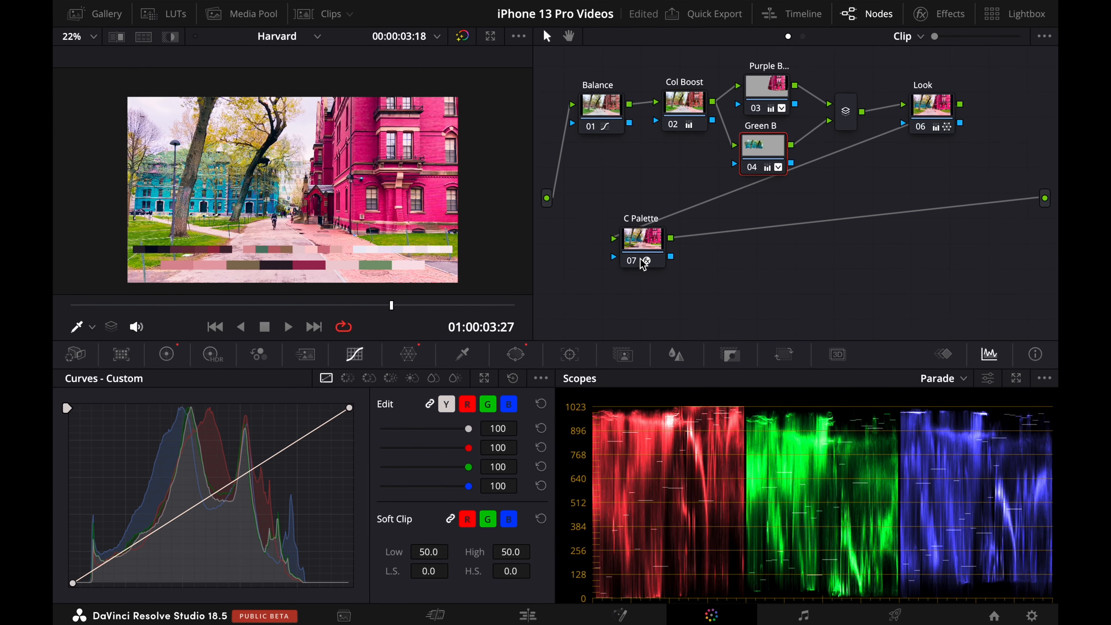
{"action": "left_click_drag", "start_coordinate": [644, 260], "coordinate": [660, 281]}
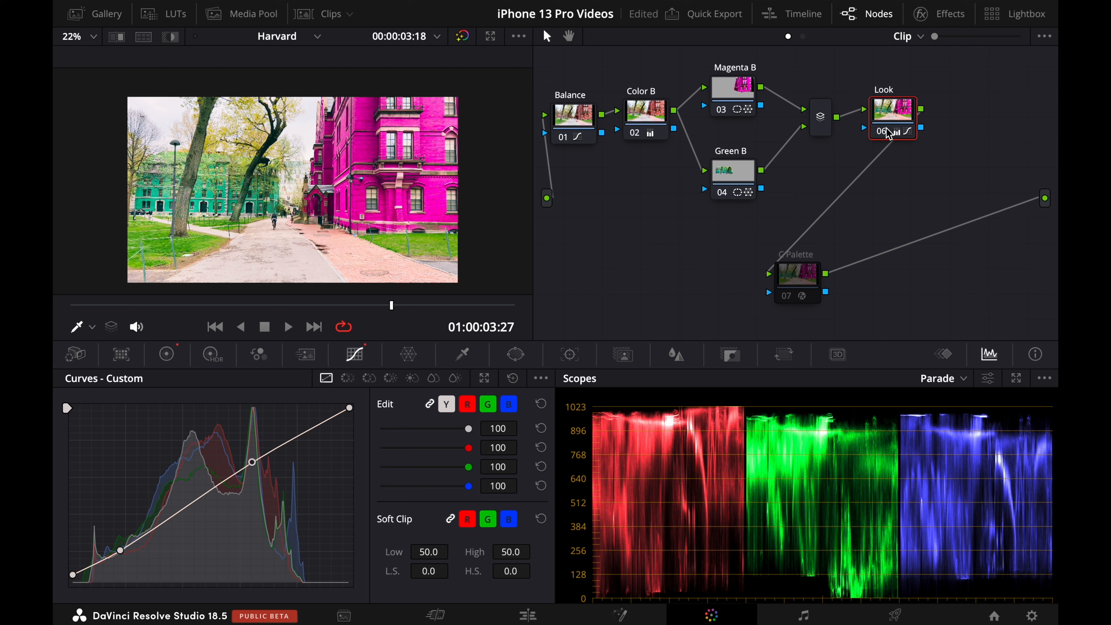
Step: Enable the C Palette node below the main node chain and delete it from the node graph
{"action": "left_click_drag", "start_coordinate": [888, 133], "coordinate": [880, 139]}
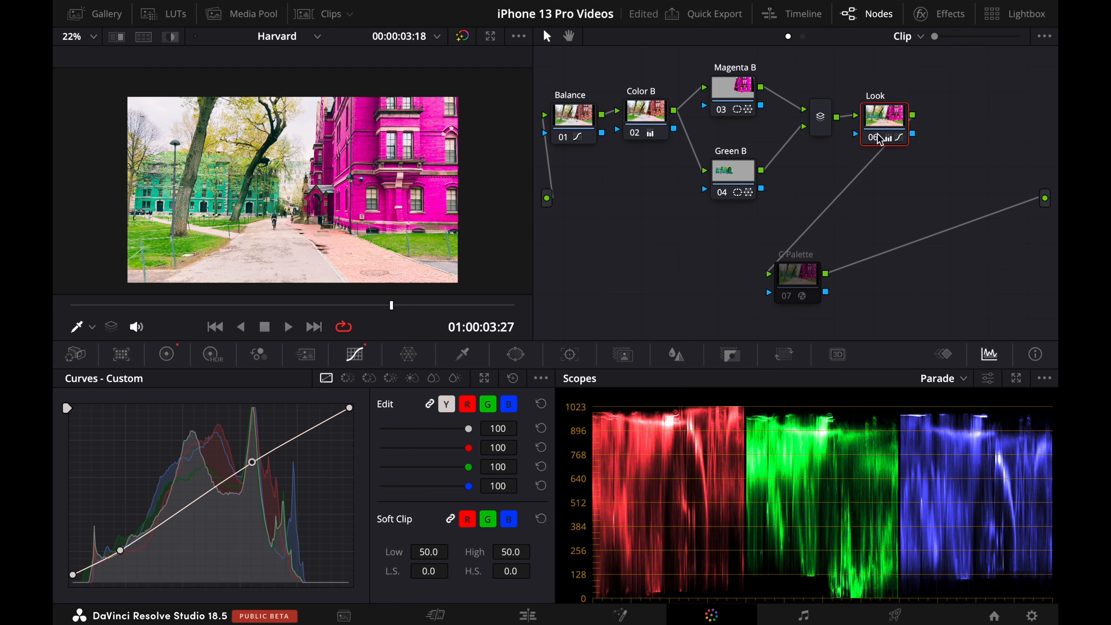
{"action": "left_click", "coordinate": [797, 292]}
{"action": "left_click_drag", "start_coordinate": [797, 292], "coordinate": [632, 280]}
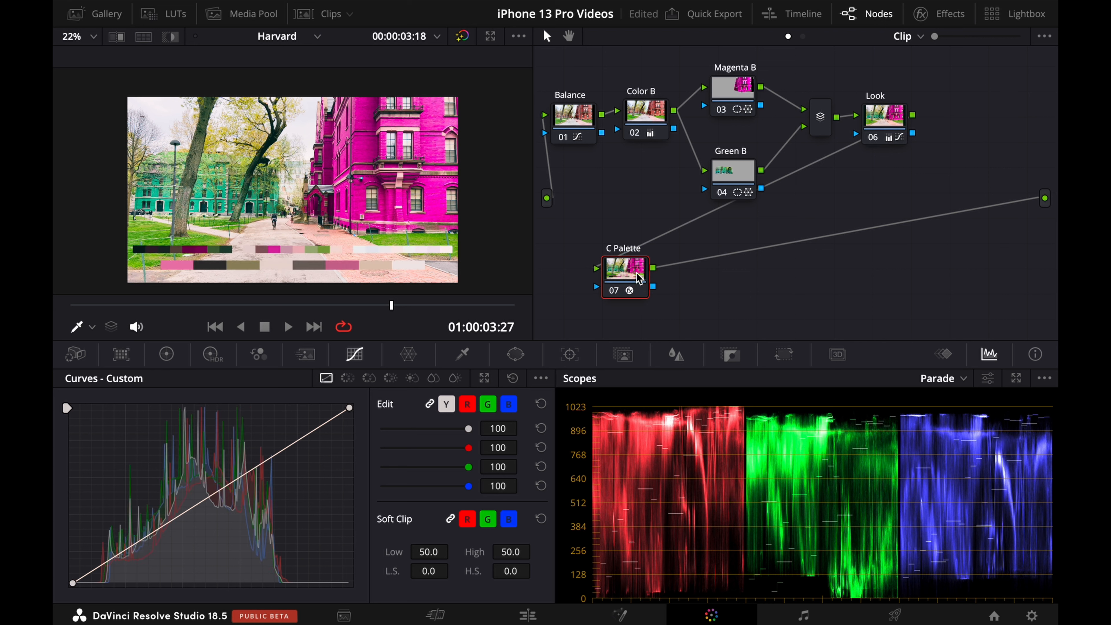
{"action": "key", "text": "Delete"}
Step: Add a serial node after the Look node and place it below the main node chain
{"action": "left_click_drag", "start_coordinate": [888, 133], "coordinate": [896, 143]}
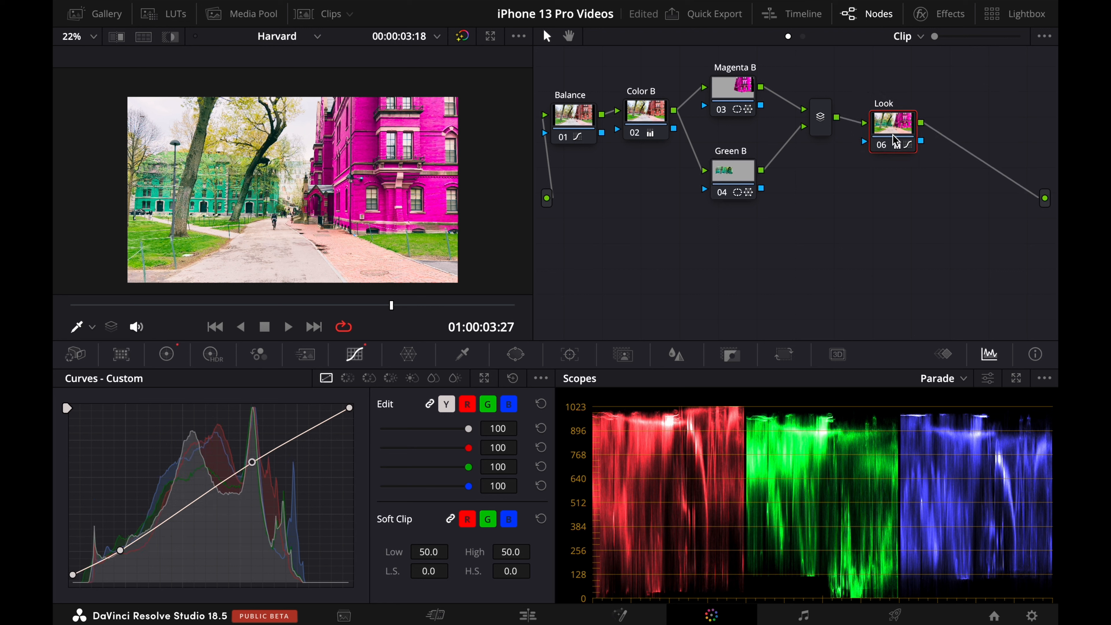
{"action": "key", "text": "alt+s"}
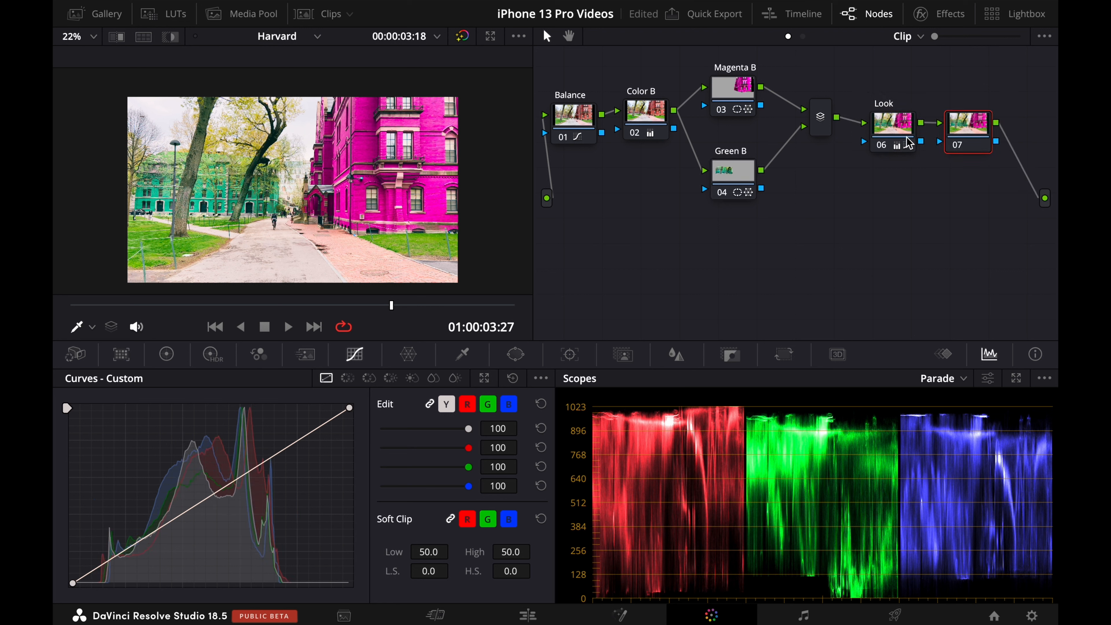
{"action": "left_click", "coordinate": [955, 20]}
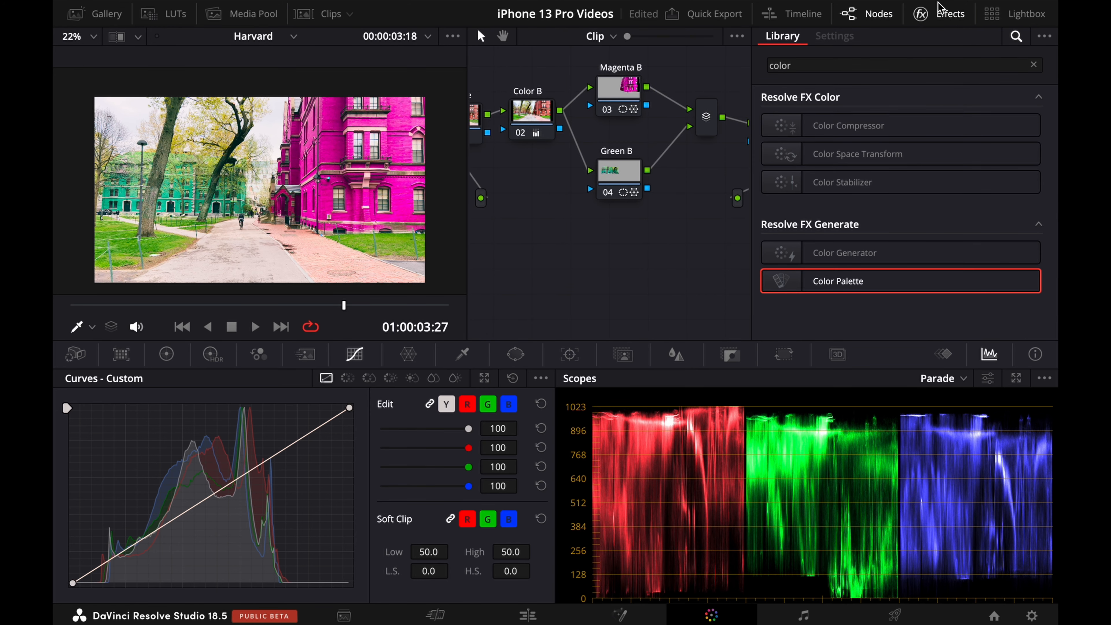
{"action": "left_click", "coordinate": [939, 19]}
{"action": "left_click_drag", "start_coordinate": [923, 127], "coordinate": [532, 264]}
Step: Apply the Color Palette effect to node 07 and play the clip to check the palette overlay
{"action": "left_click", "coordinate": [940, 13]}
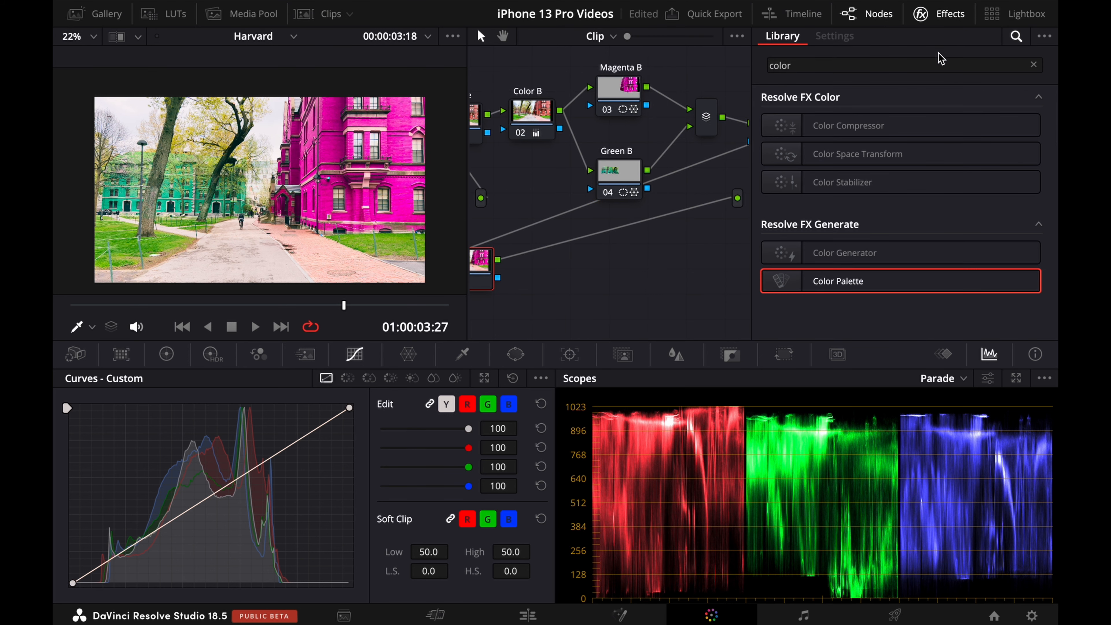
{"action": "left_click_drag", "start_coordinate": [846, 283], "coordinate": [541, 280]}
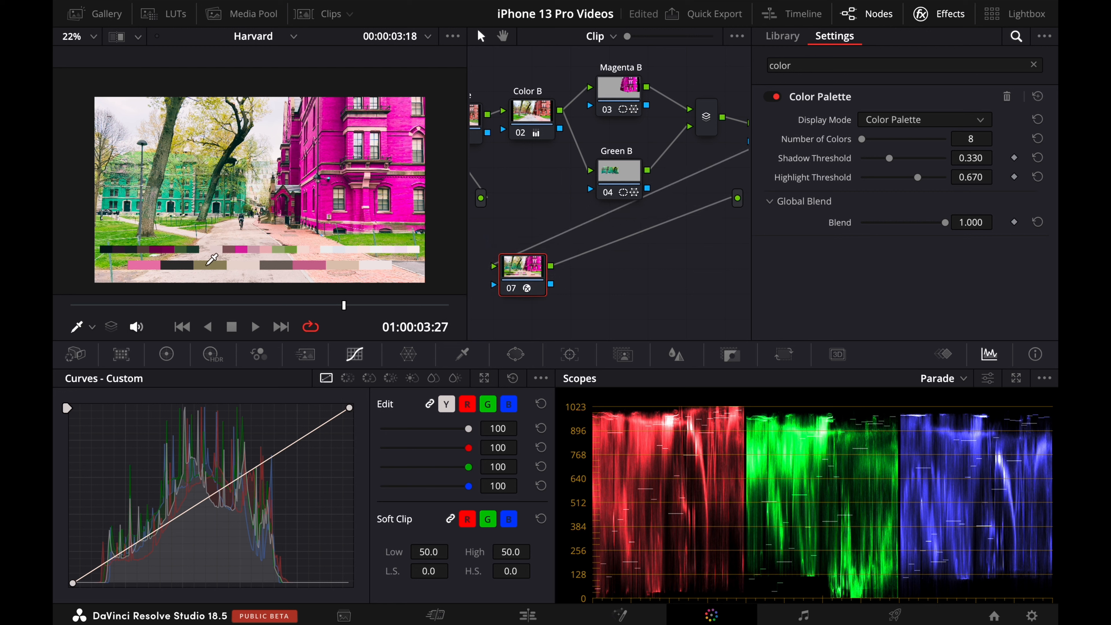
{"action": "key", "text": "space"}
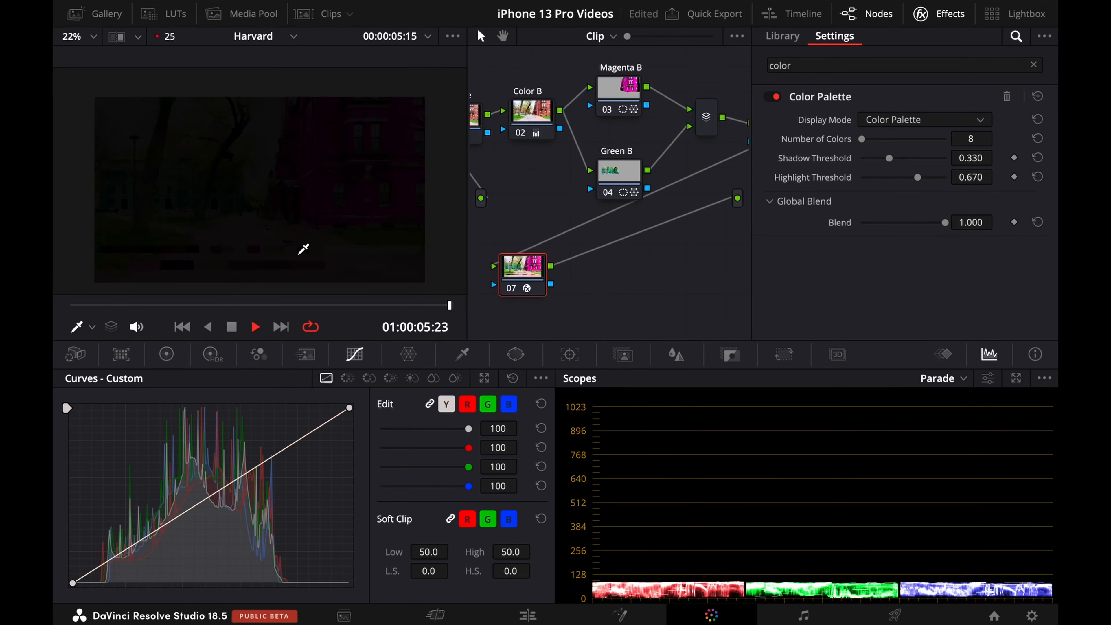
{"action": "key", "text": "space"}
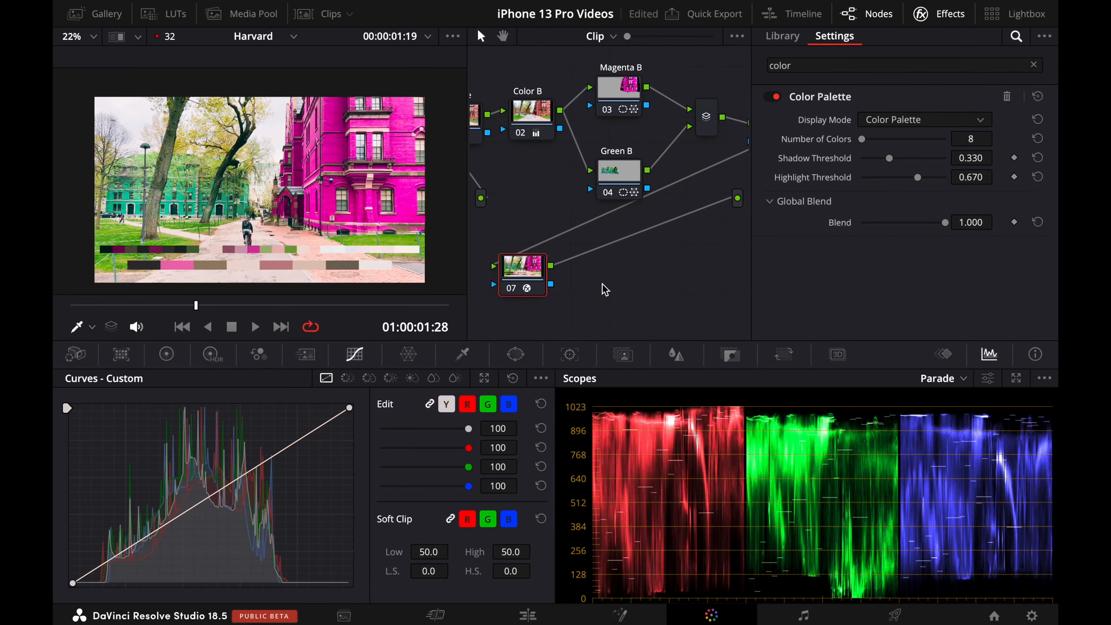